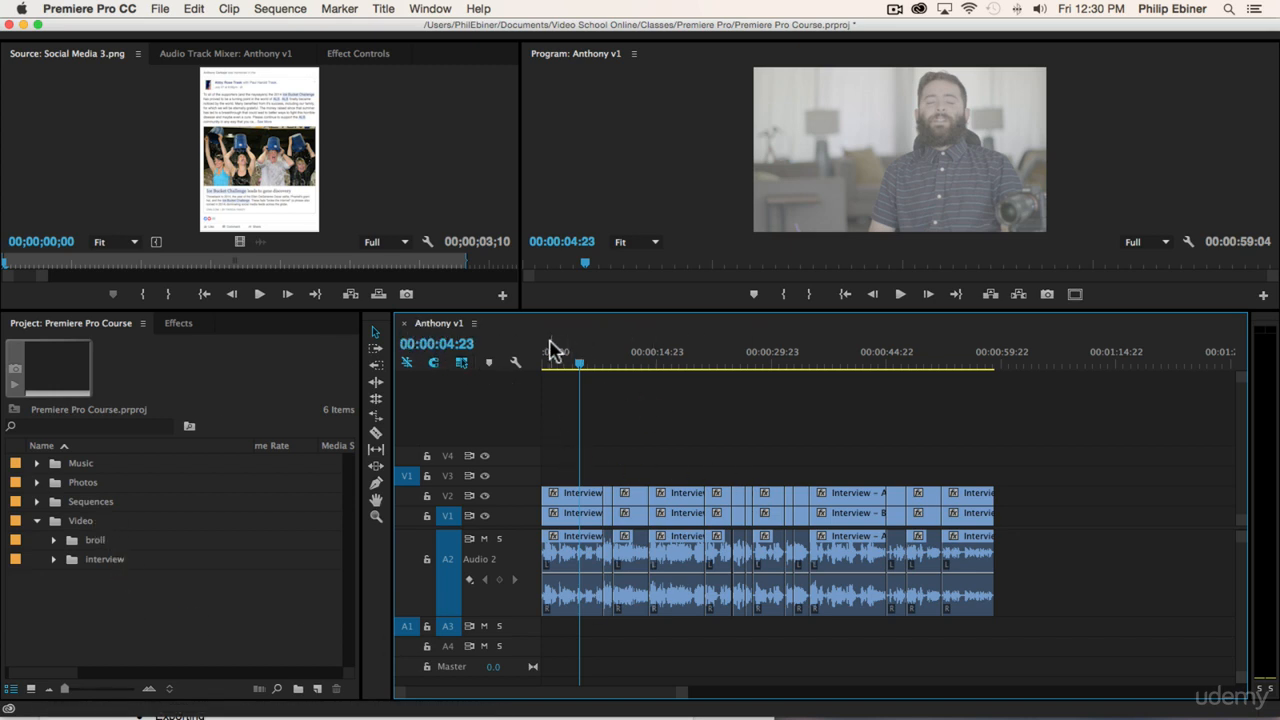
- Play the start of the interview sequence briefly with the timeline zoomed in
left_click_drag(568, 360, 518, 355)
key("space")
key("space")
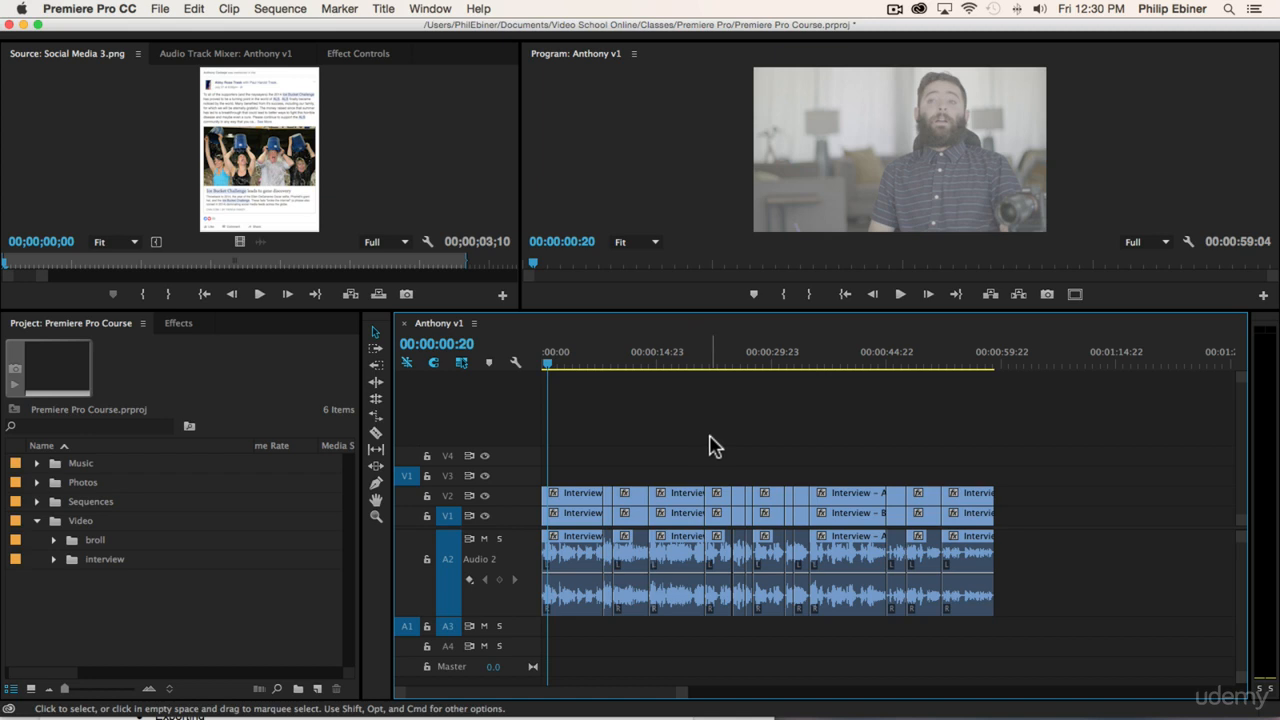
key("=")
scroll(862, 447, "down", 2)
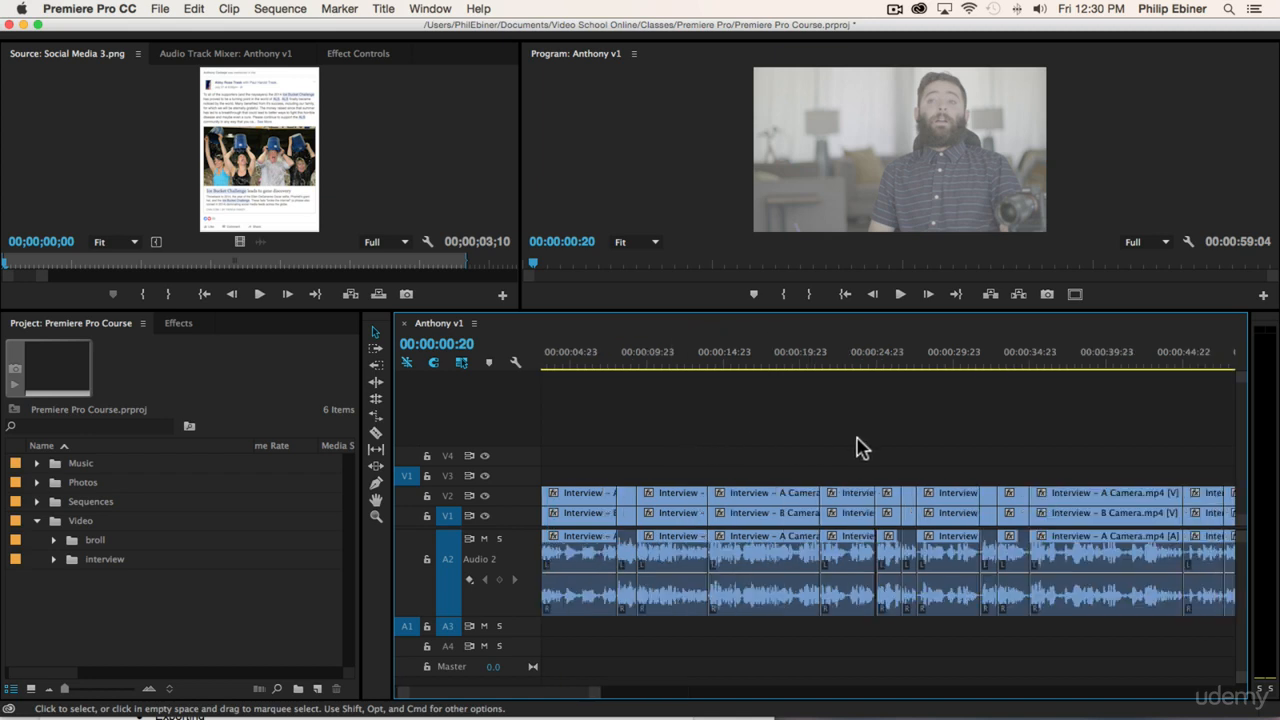
- Expand the broll bin and preview its ice bucket, street cruising and framed photo clips in the source monitor
left_click(53, 540)
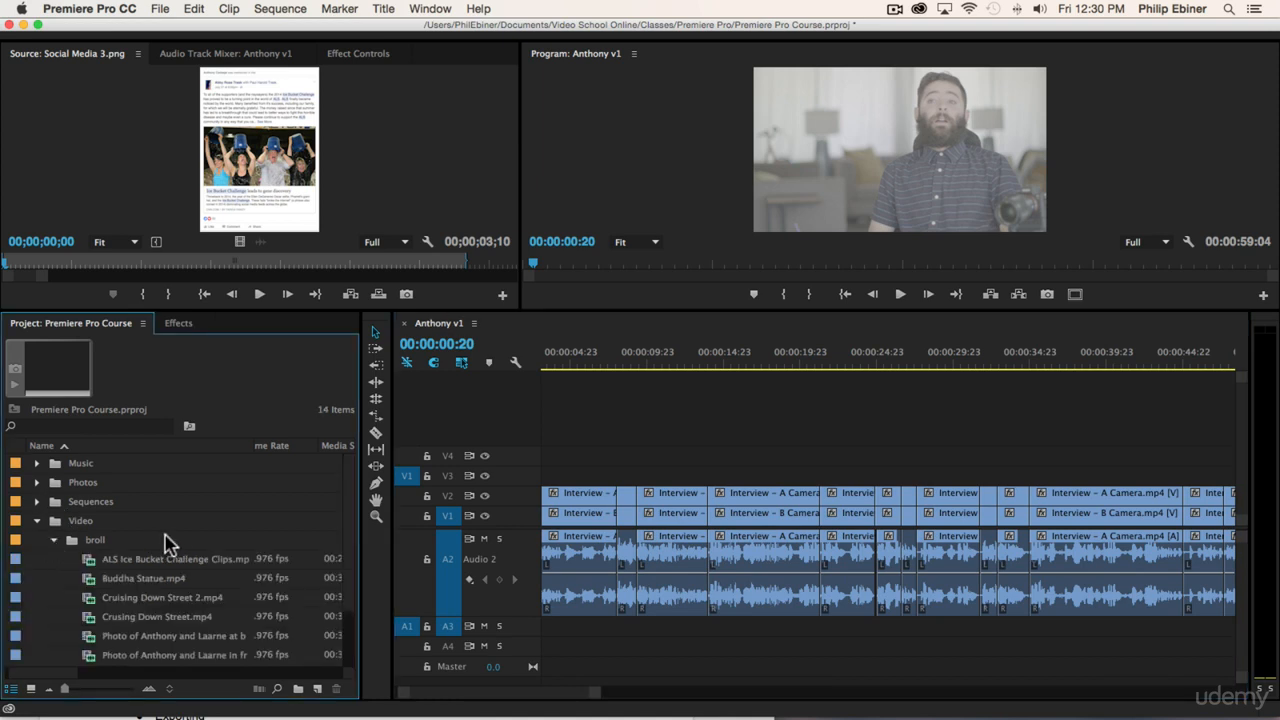
double_click(148, 560)
double_click(148, 616)
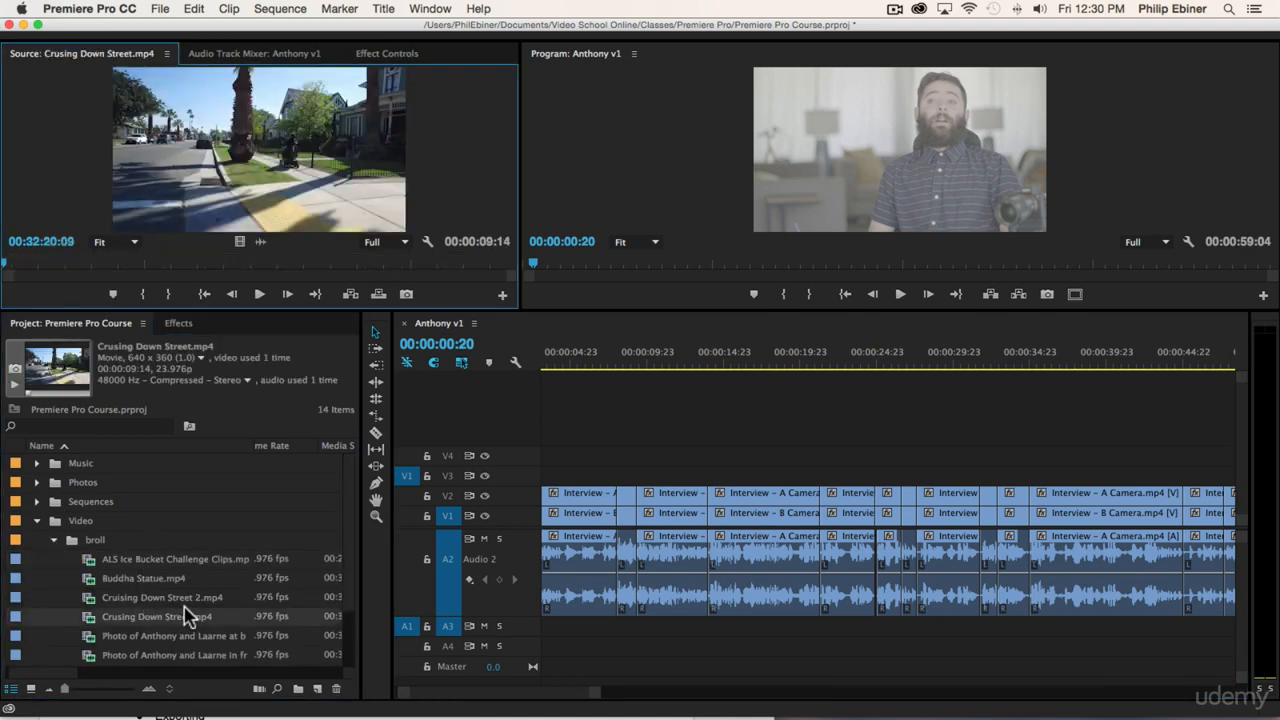
double_click(163, 655)
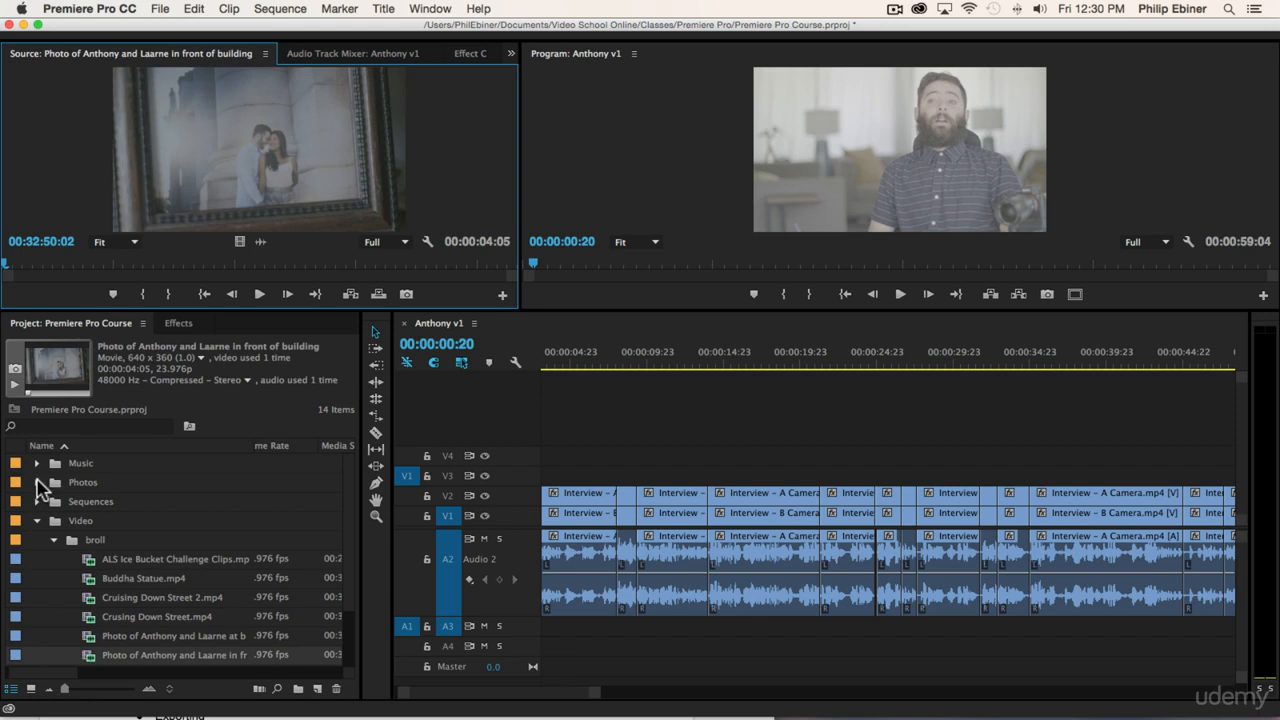
- Preview a selection of stills from the Photos bin, including Social Media 2, Social Media 4 and Ellen Show 3, and collapse the bin
left_click(36, 482)
double_click(138, 503)
double_click(130, 578)
double_click(120, 600)
double_click(122, 614)
scroll(116, 616, "down", 2)
double_click(112, 617)
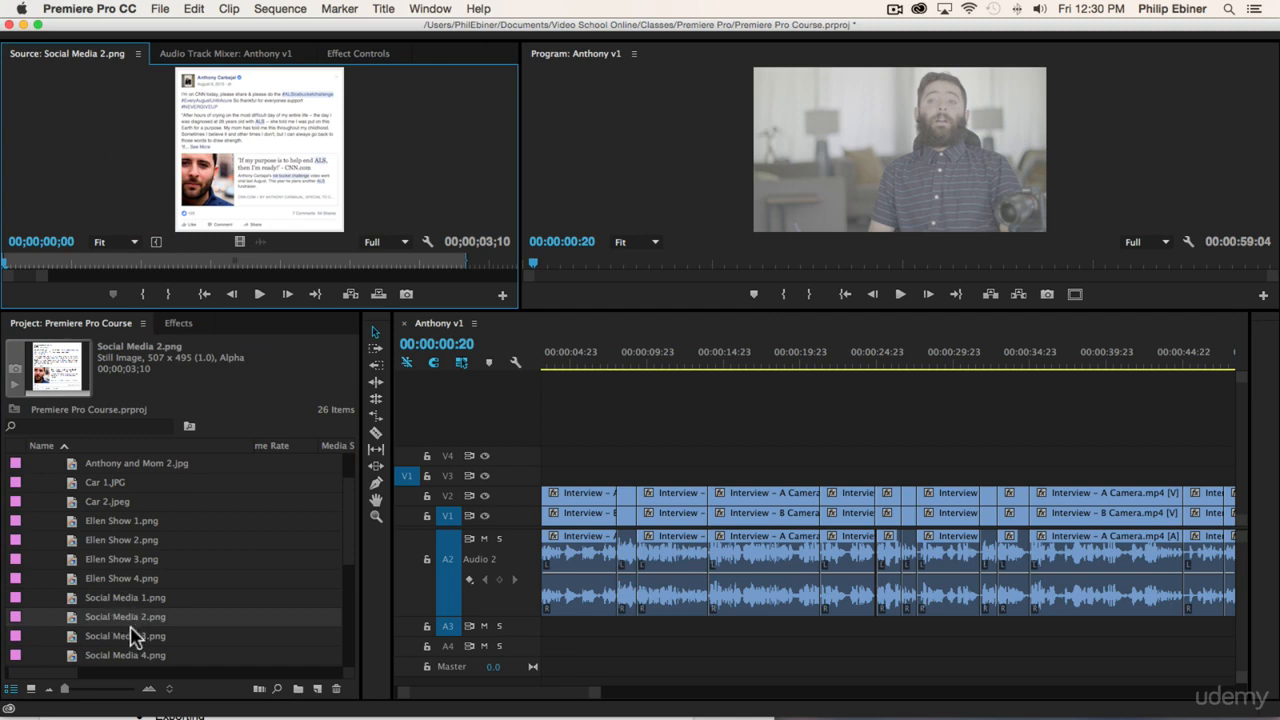
scroll(135, 625, "down", 2)
double_click(128, 618)
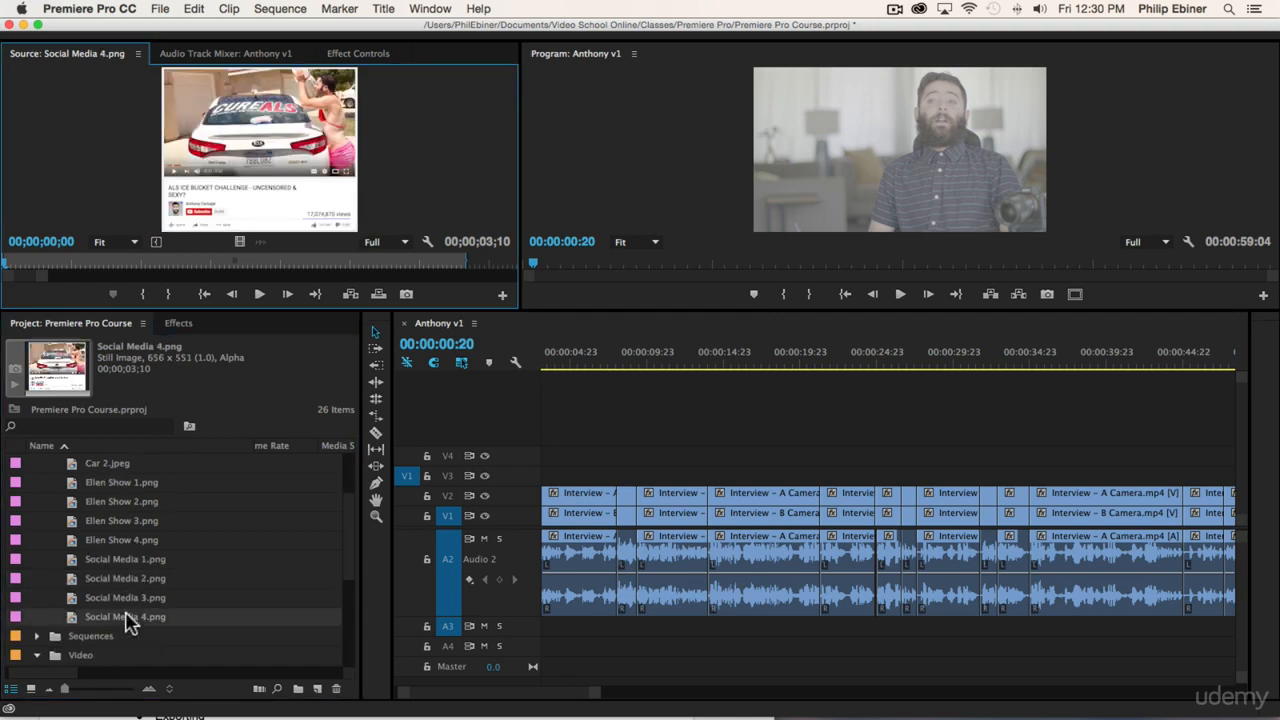
scroll(150, 582, "up", 3)
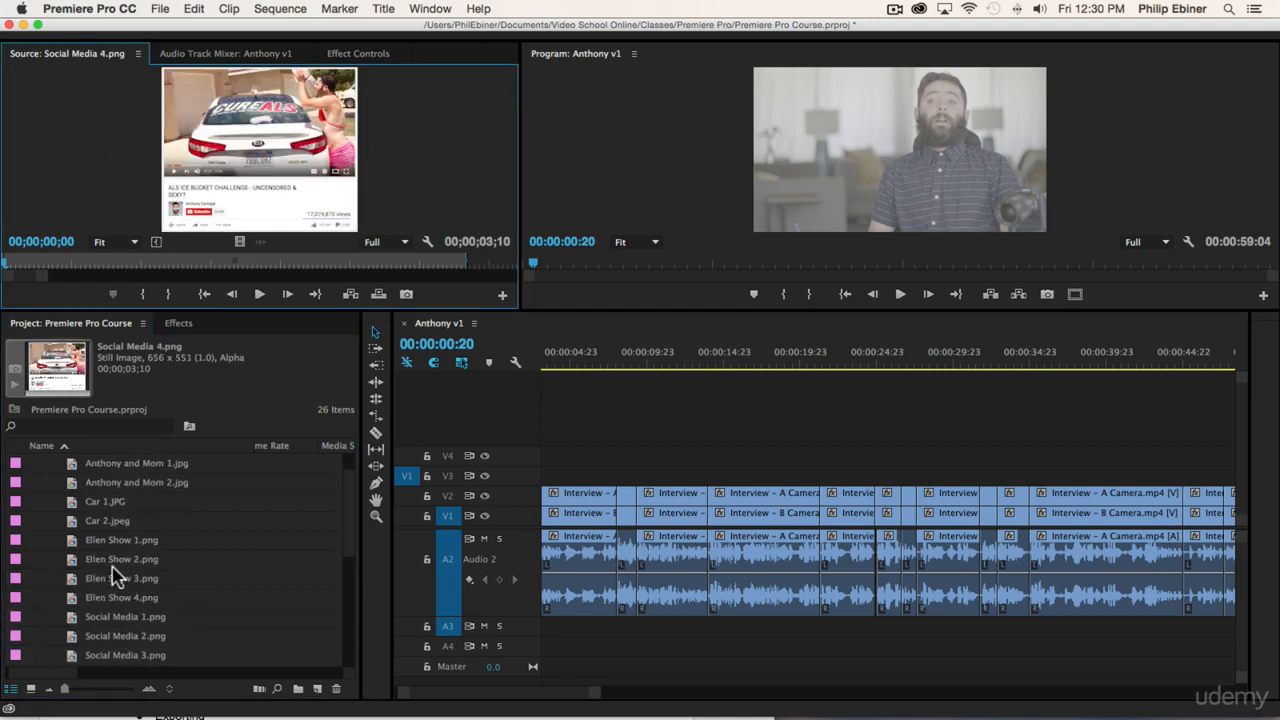
double_click(118, 577)
scroll(110, 550, "up", 2)
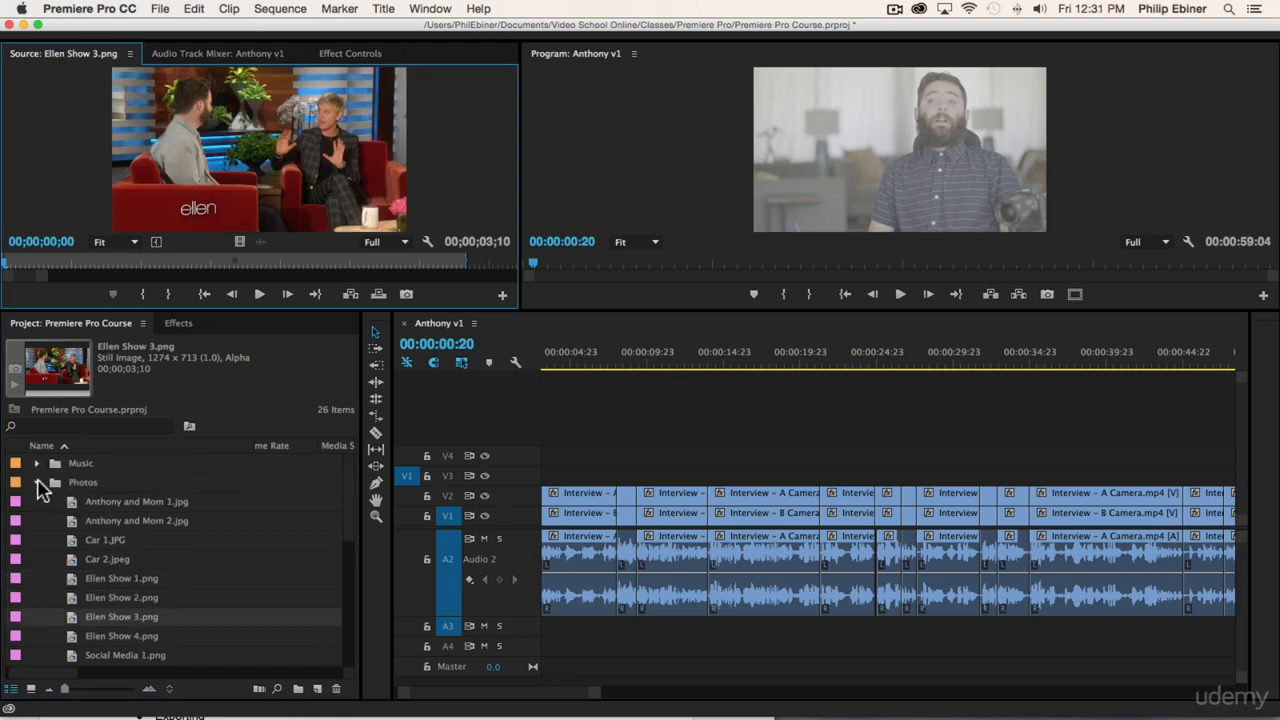
left_click(38, 483)
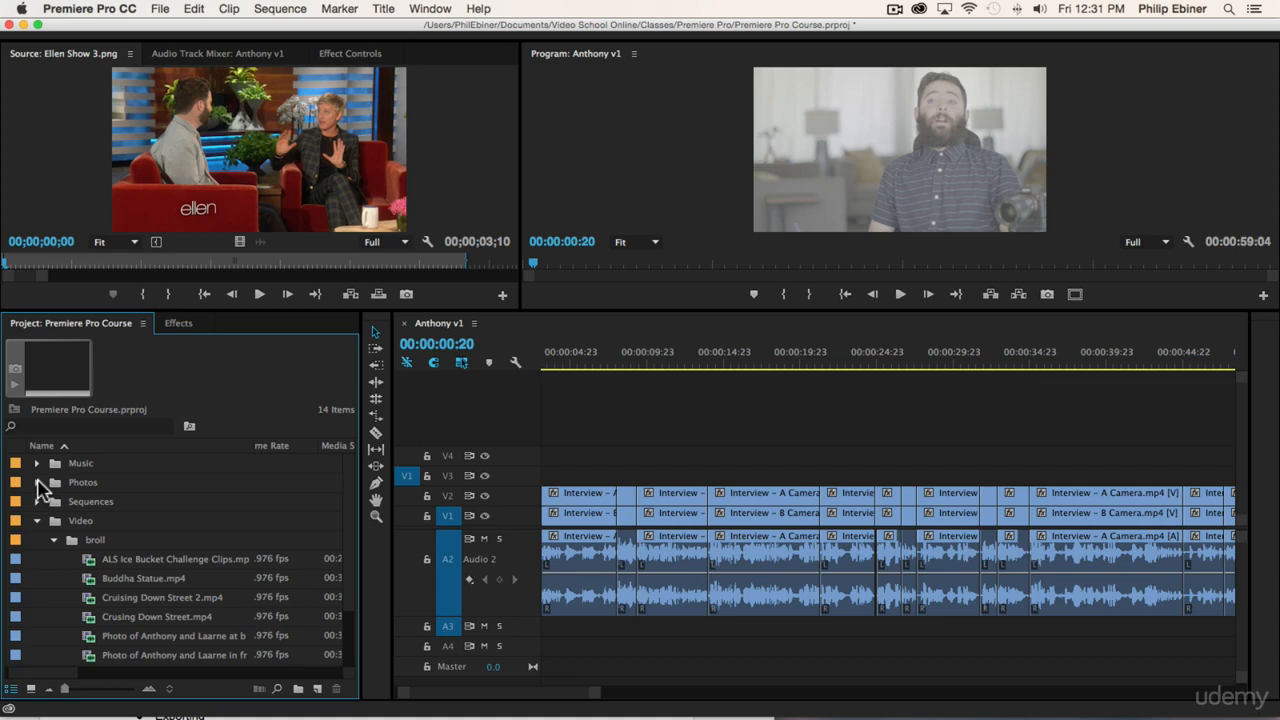
- Return to the start of the sequence and play the first interview clip through to 00:00:07:23
scroll(255, 586, "down", 3)
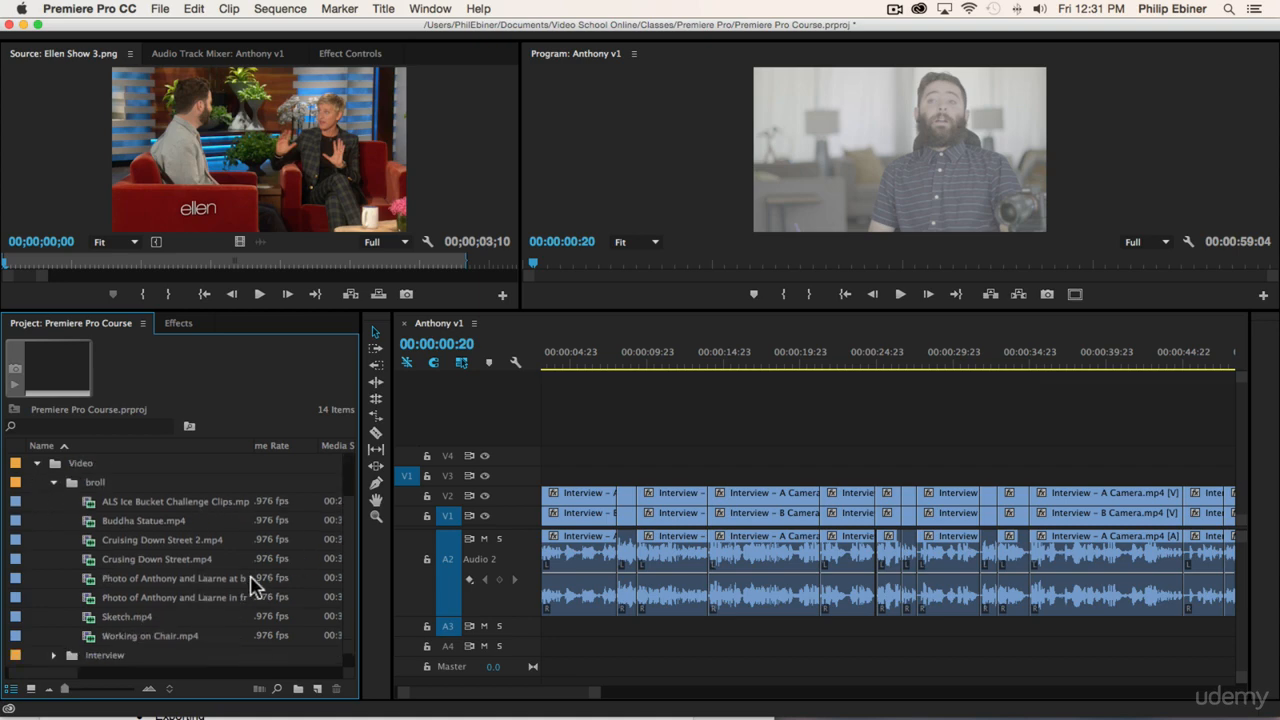
left_click(634, 472)
left_click_drag(568, 354, 524, 358)
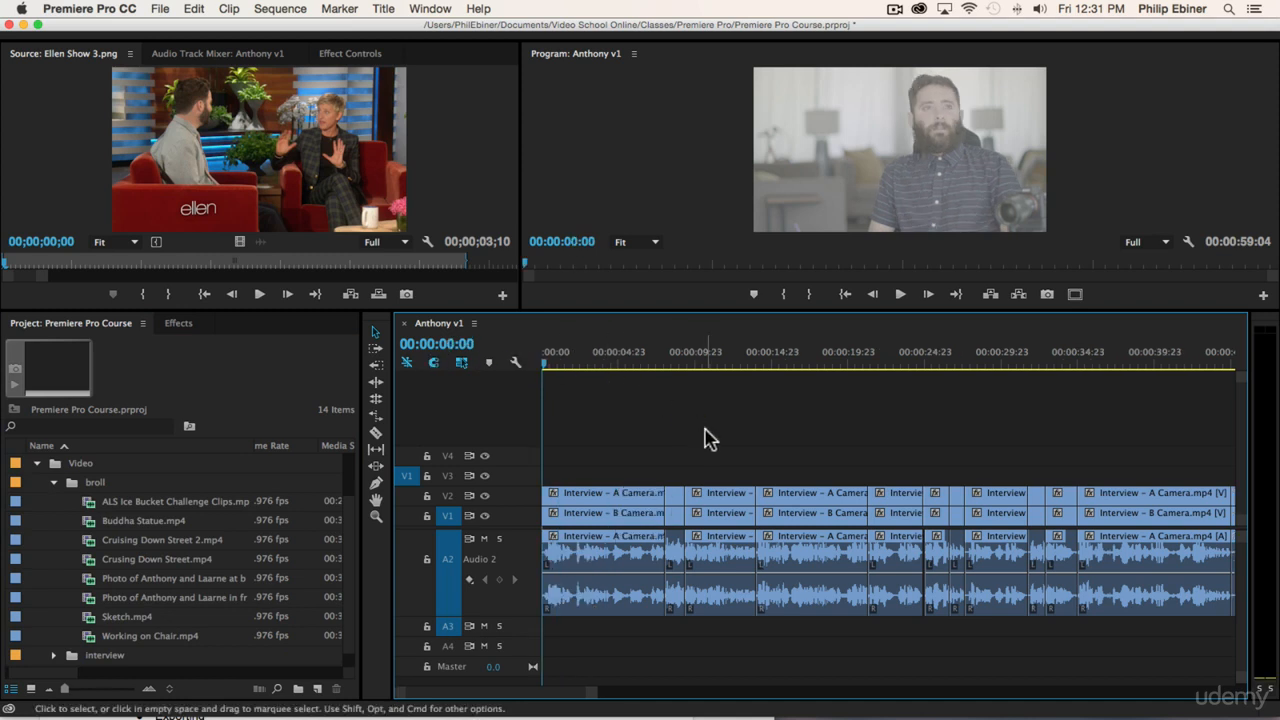
key("XF86AudioRaiseVolume")
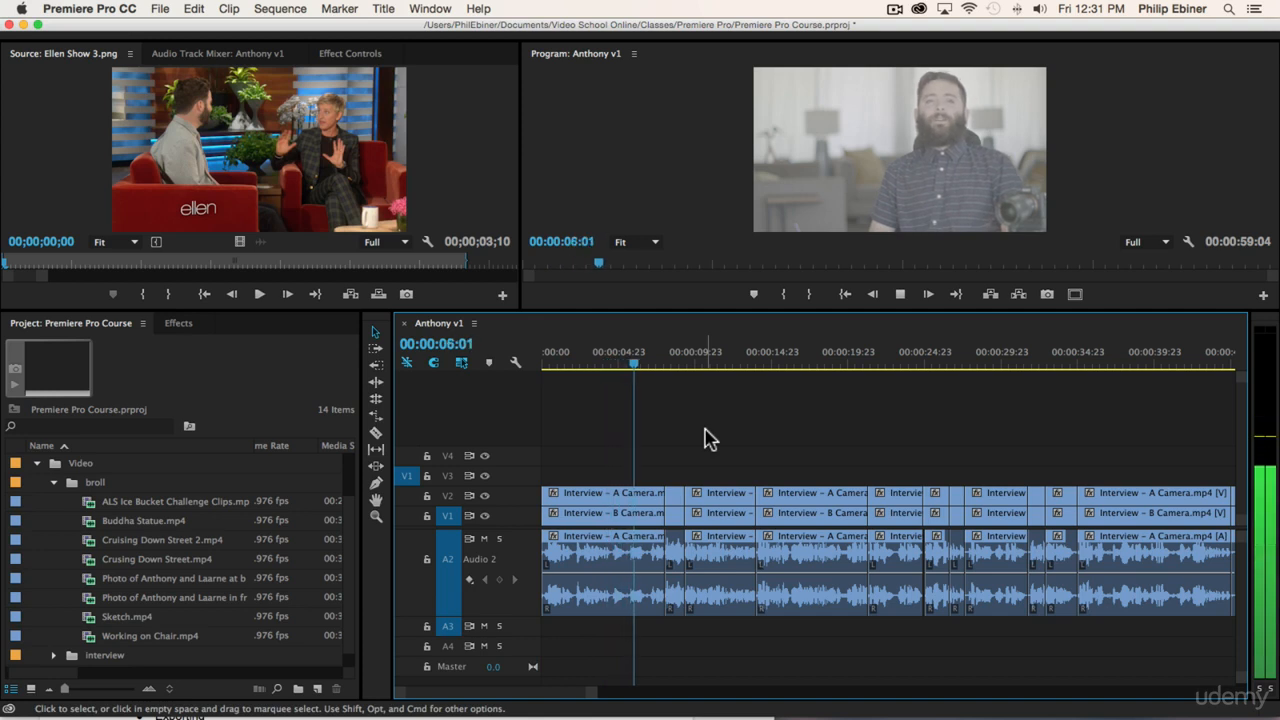
key("space")
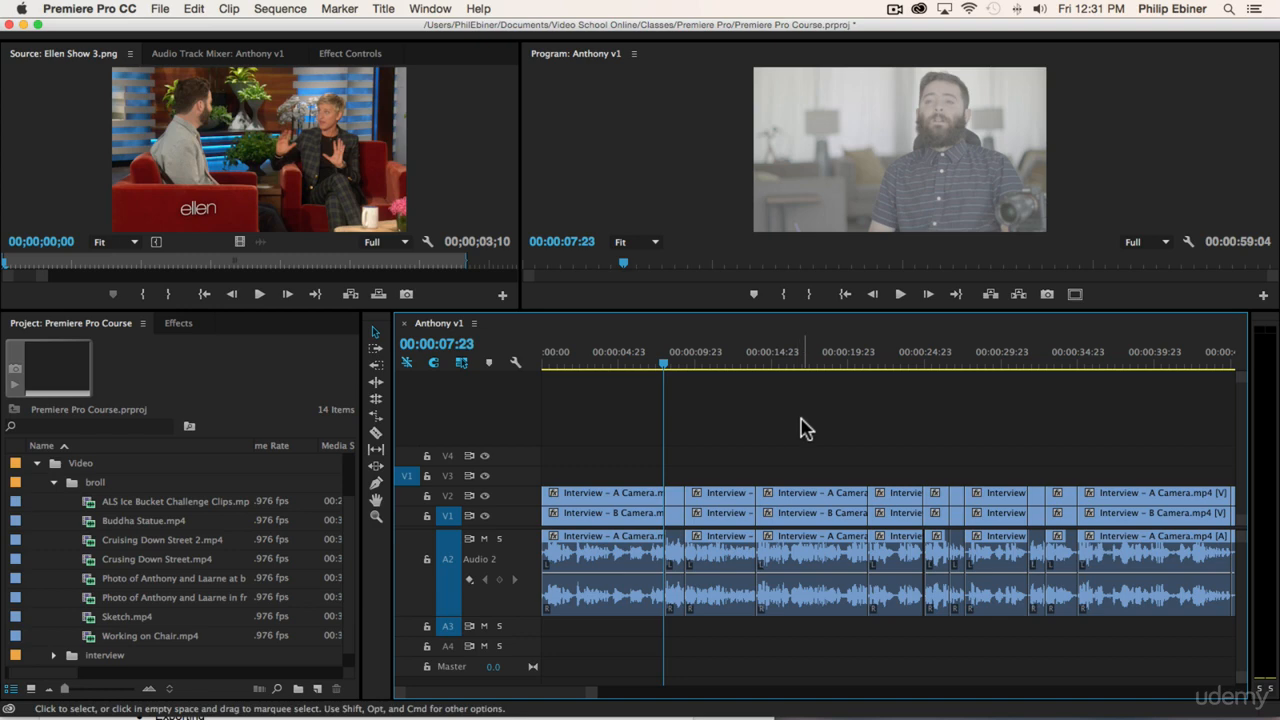
- Play the second interview passage and park the playhead just after its opening cut at 00:00:08:08, with the timeline zoomed in
key("space")
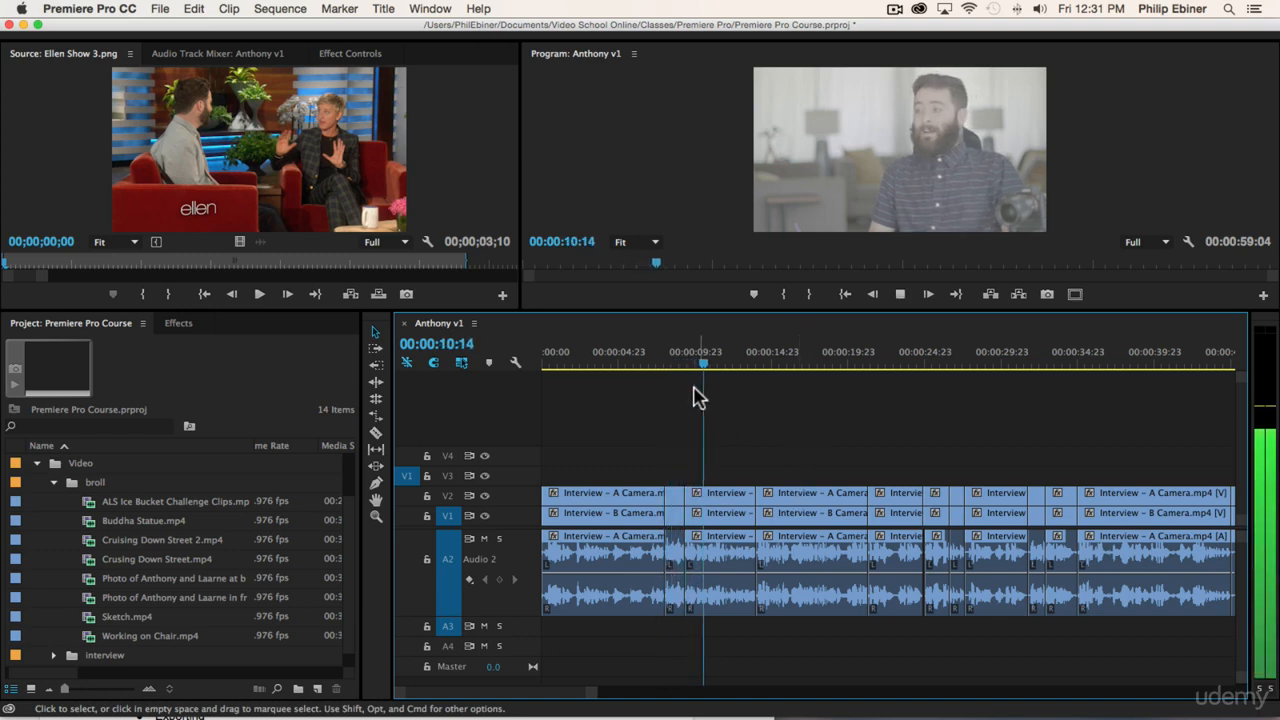
left_click(669, 366)
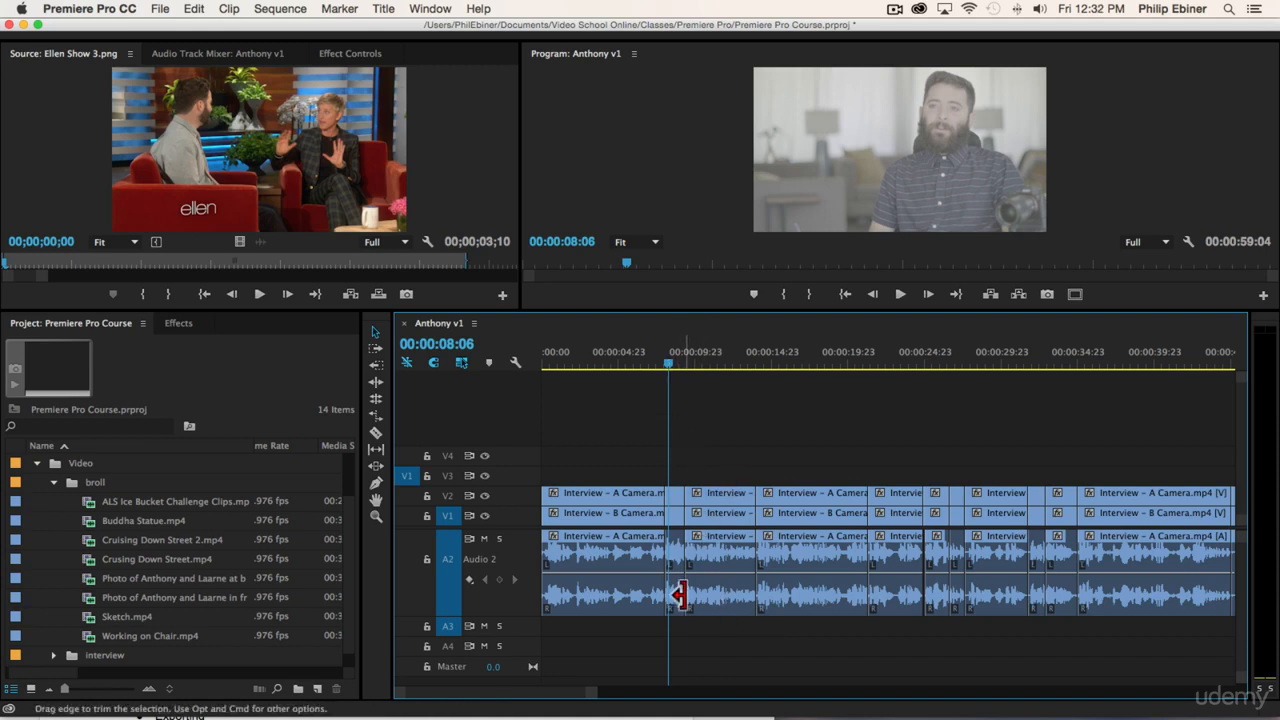
key("=")
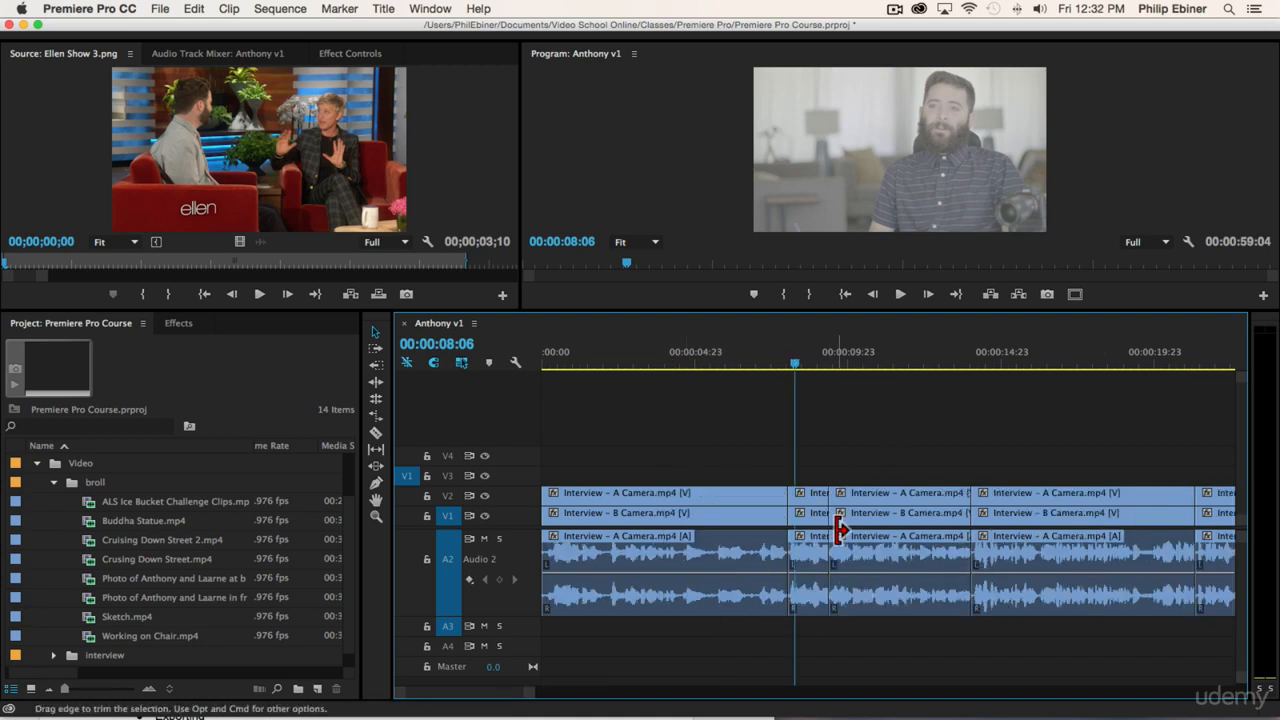
key("space")
key("space")
left_click(799, 356)
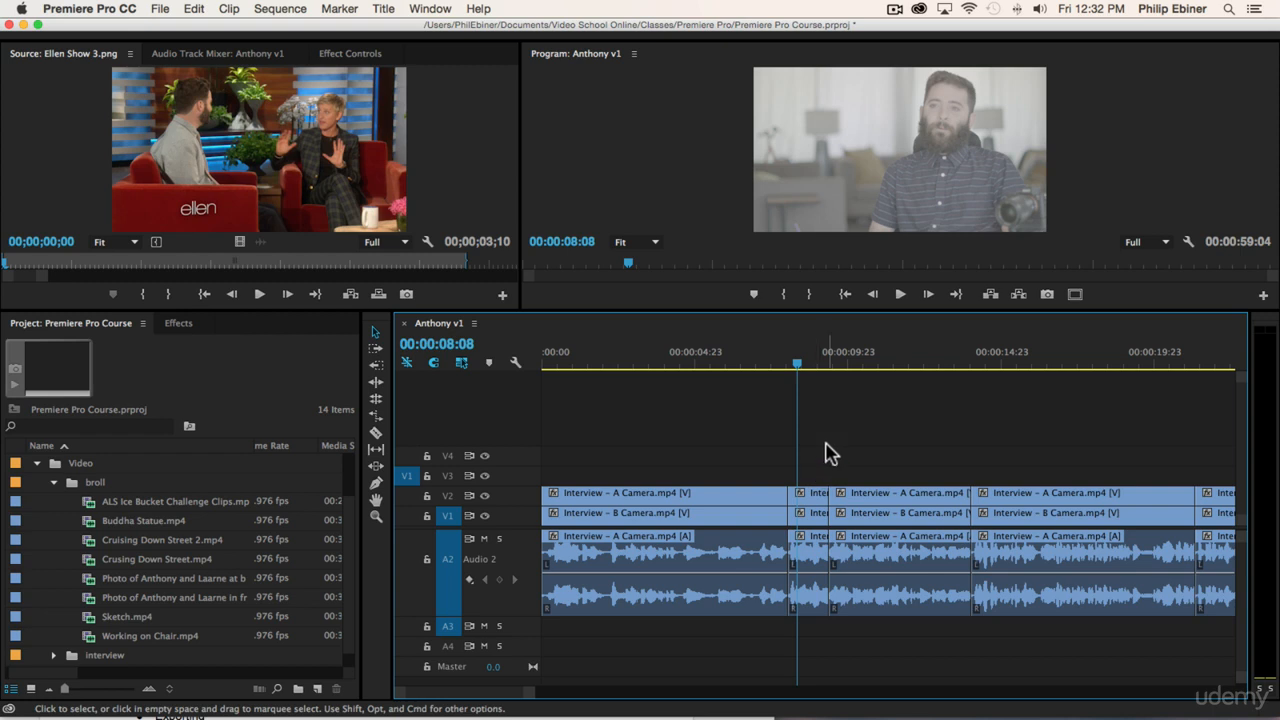
- Open ALS Ice Bucket Challenge Clips.mp4 in an enlarged source monitor and scrub through it to review the opening shots
double_click(146, 500)
left_click_drag(28, 264, 44, 266)
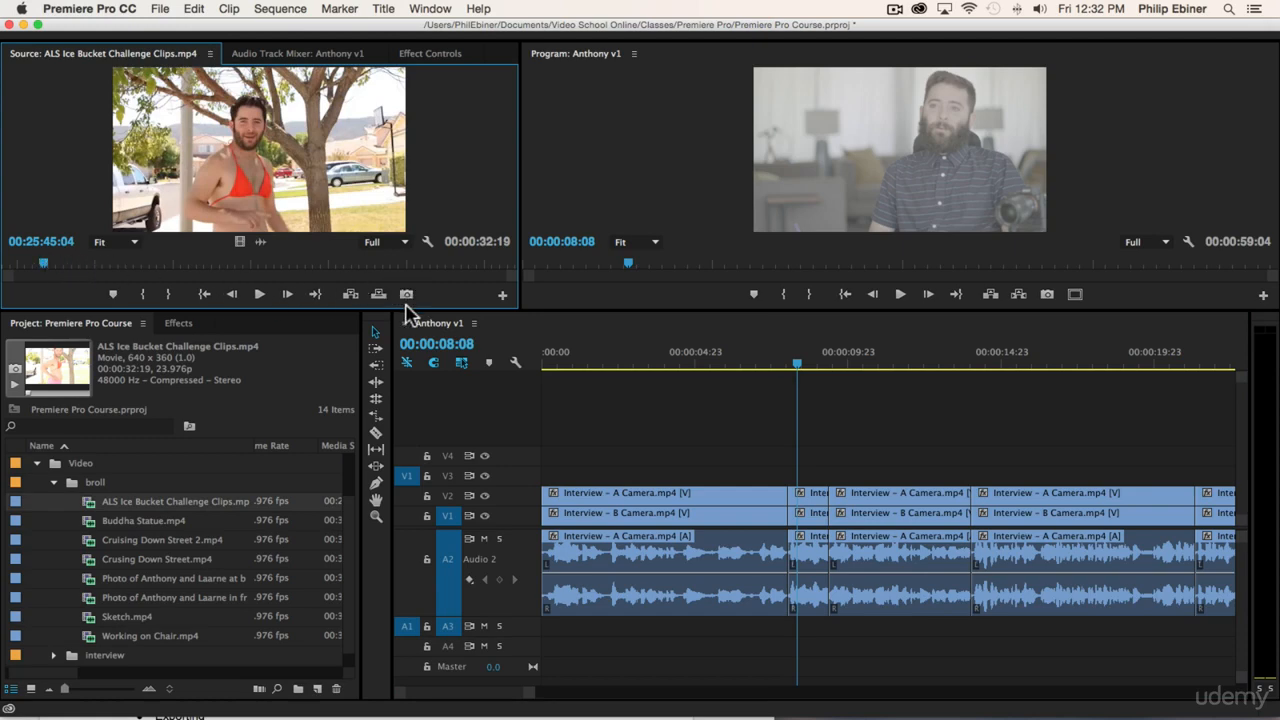
left_click_drag(410, 312, 402, 329)
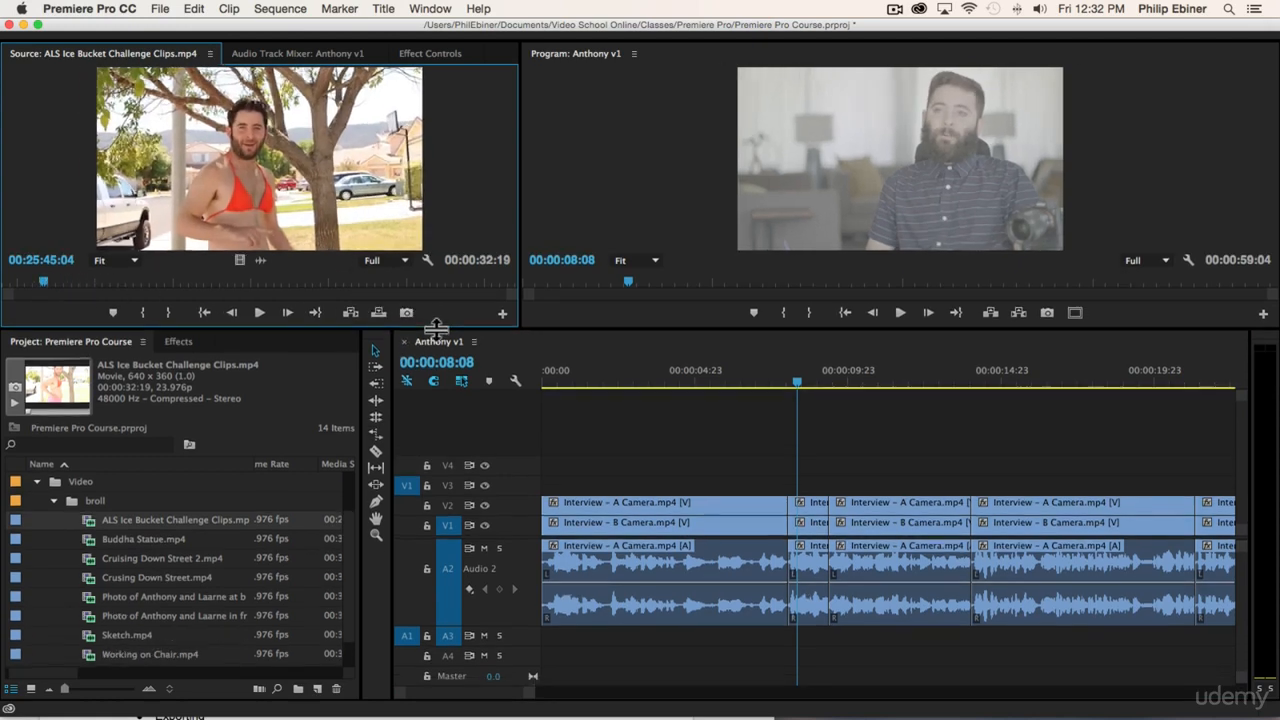
left_click_drag(36, 279, 94, 286)
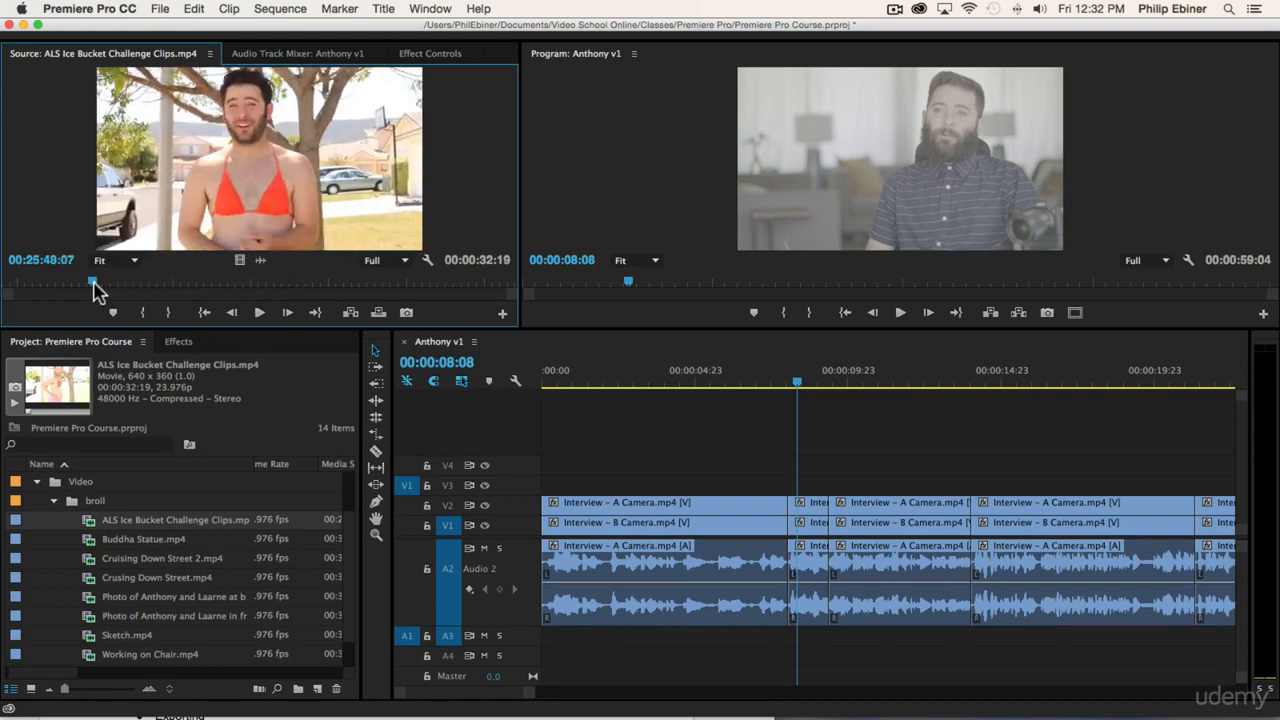
left_click_drag(94, 290, 205, 281)
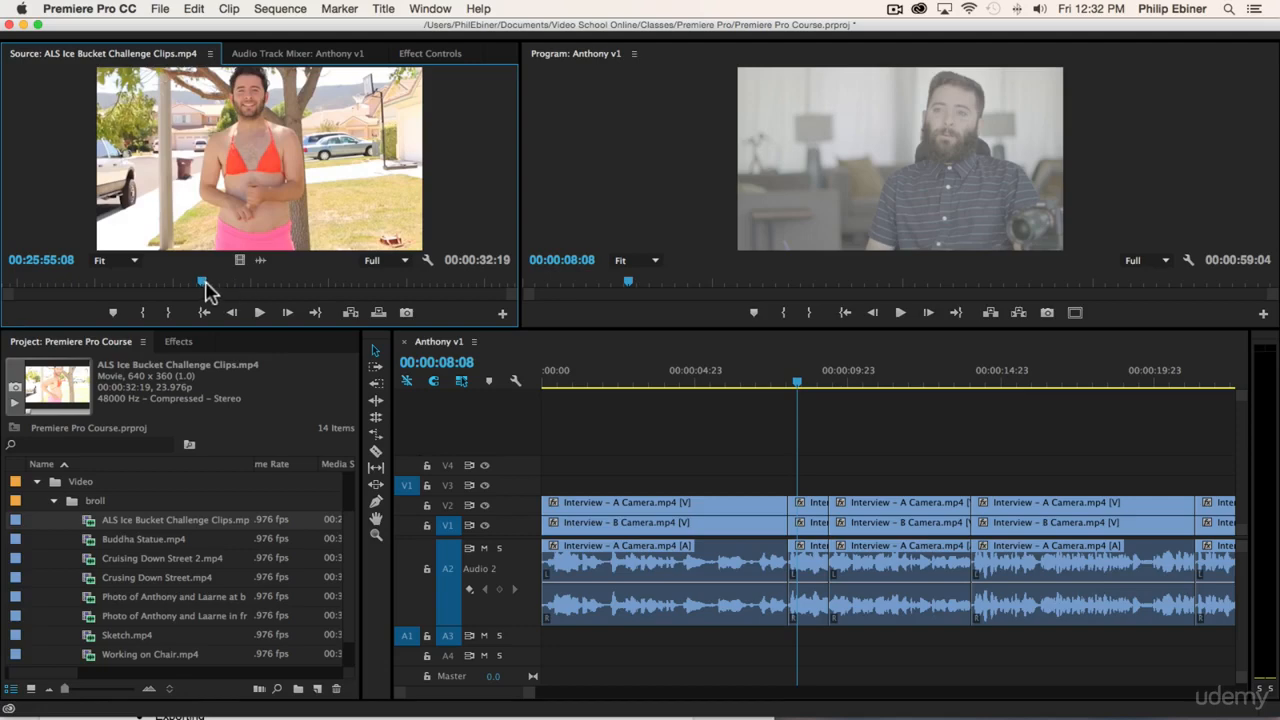
left_click_drag(202, 287, 130, 281)
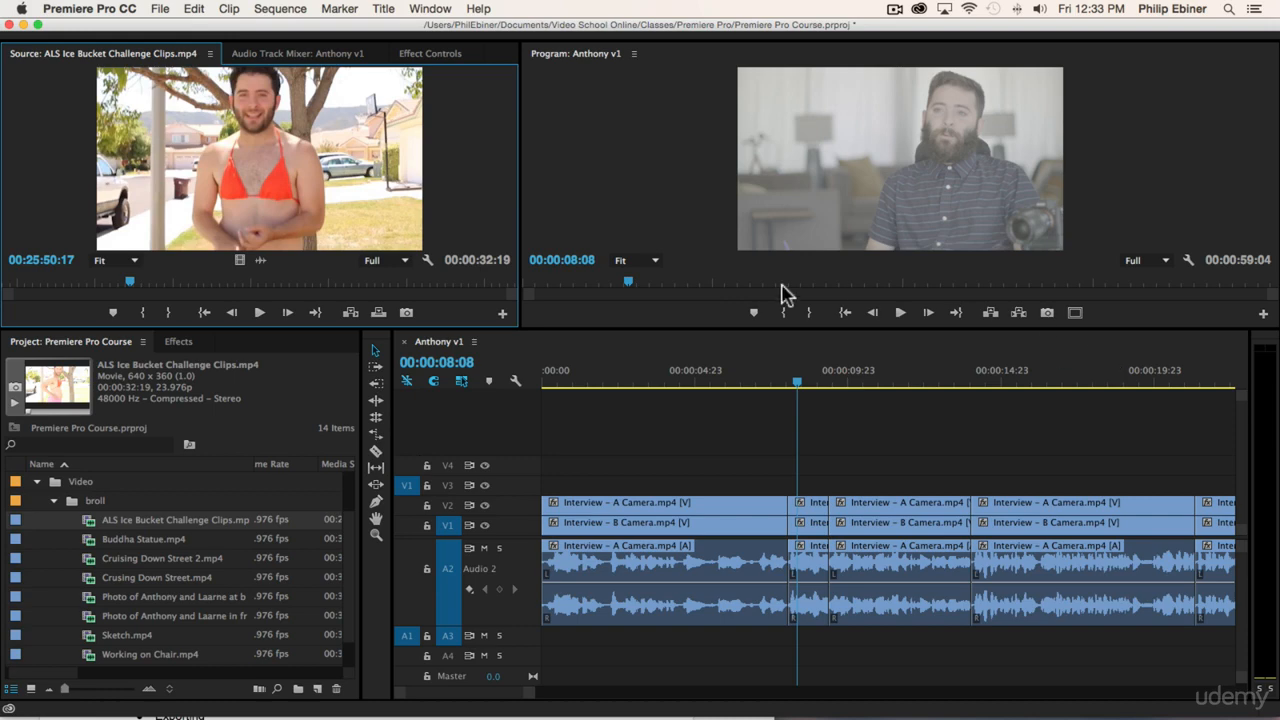
left_click(78, 284)
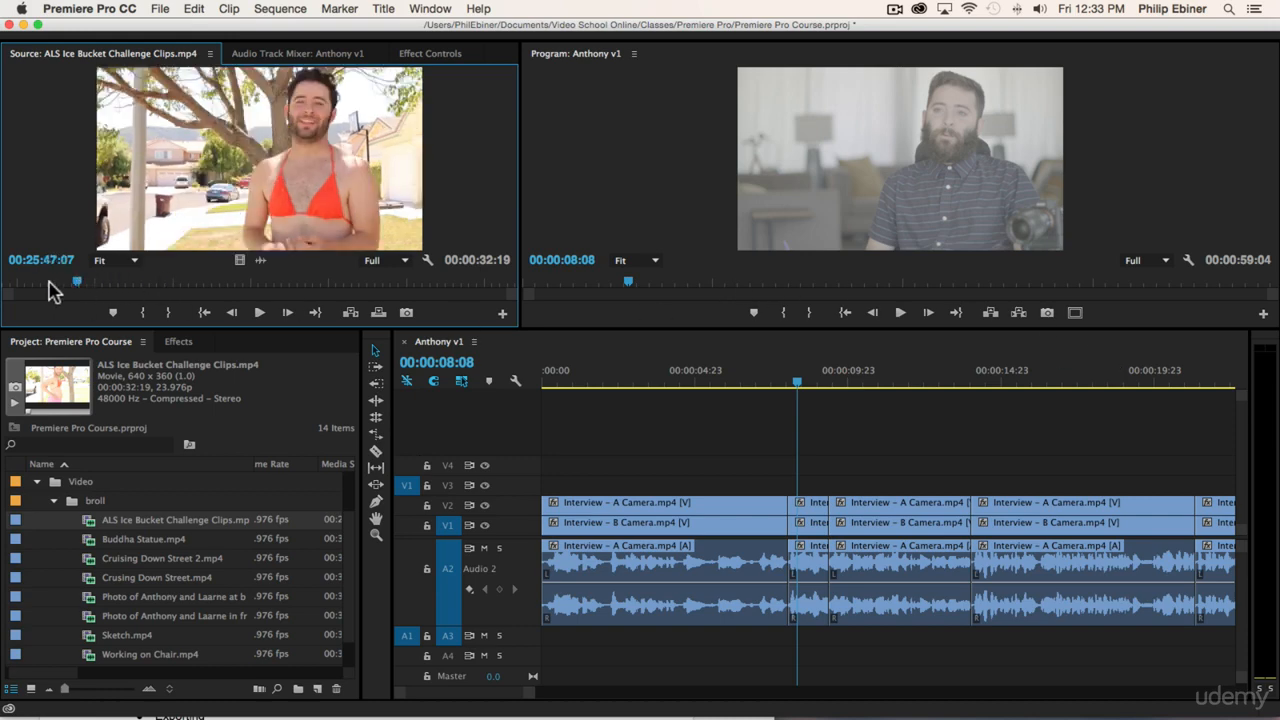
- Mark the car-washing shot from 25:56:18 to 25:59:03 and place only its video on V3 at the start of the second interview clip
left_click_drag(125, 285, 224, 287)
key("i")
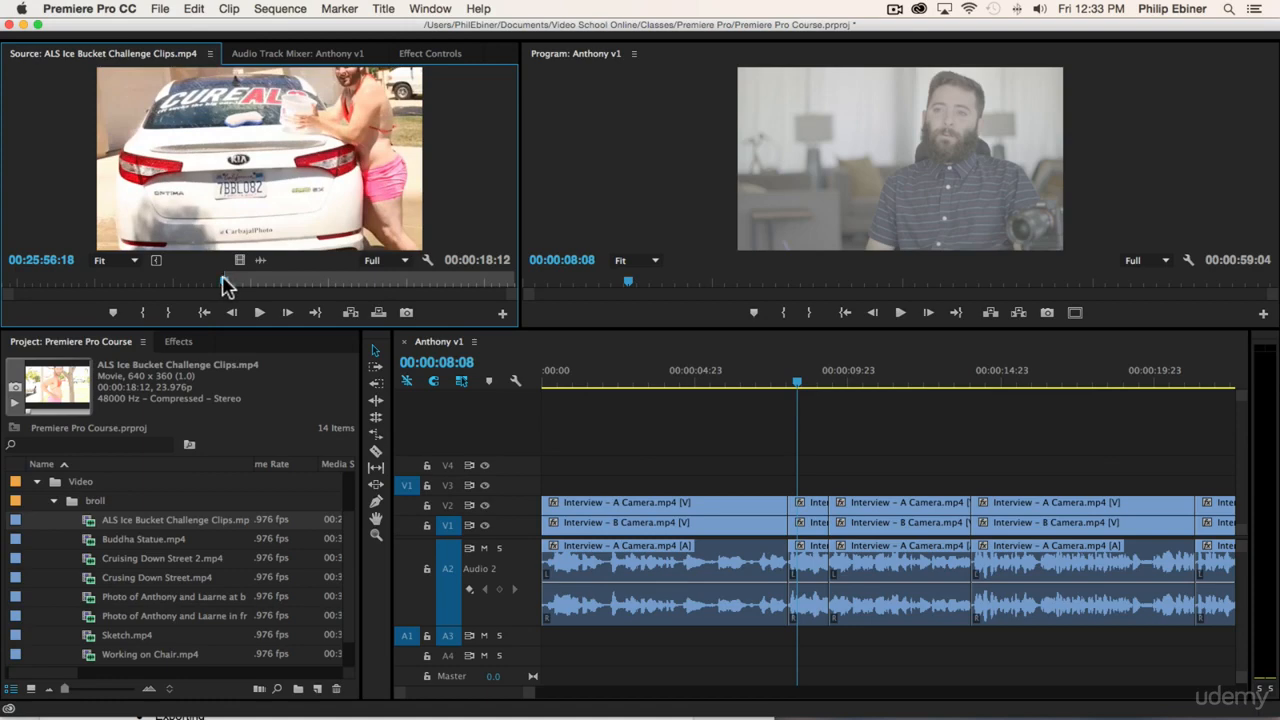
key("space")
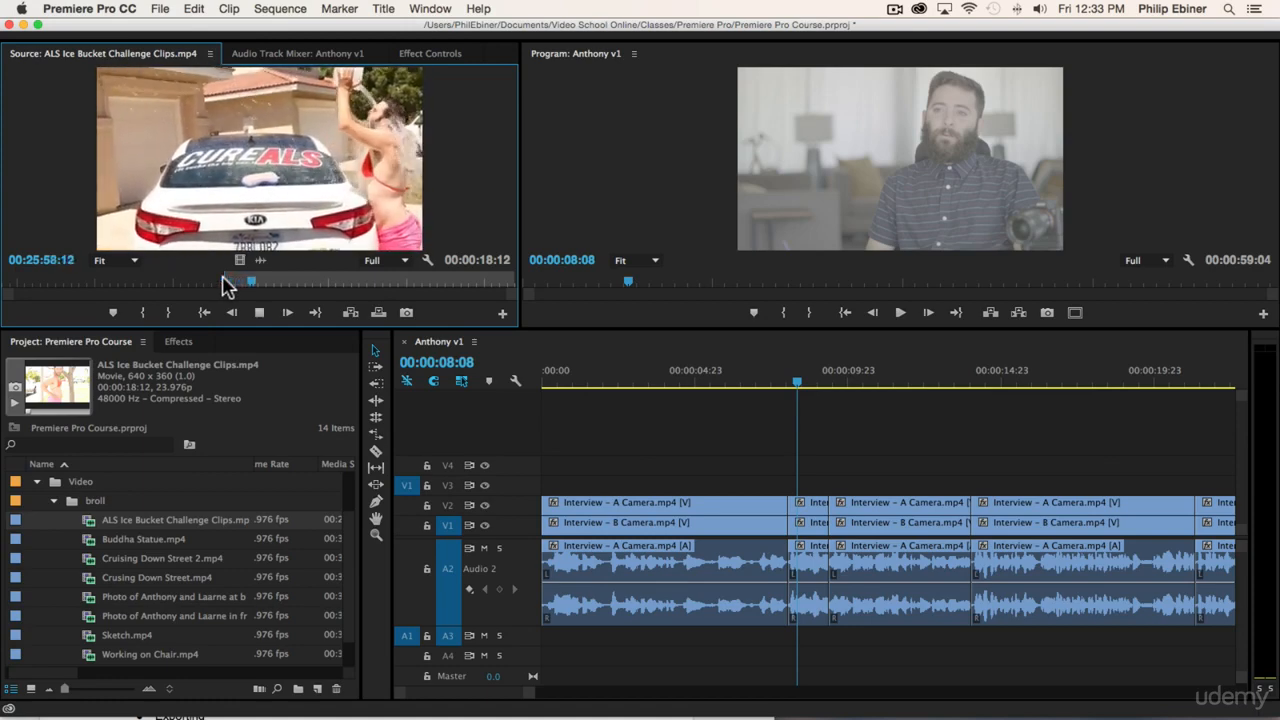
key("space")
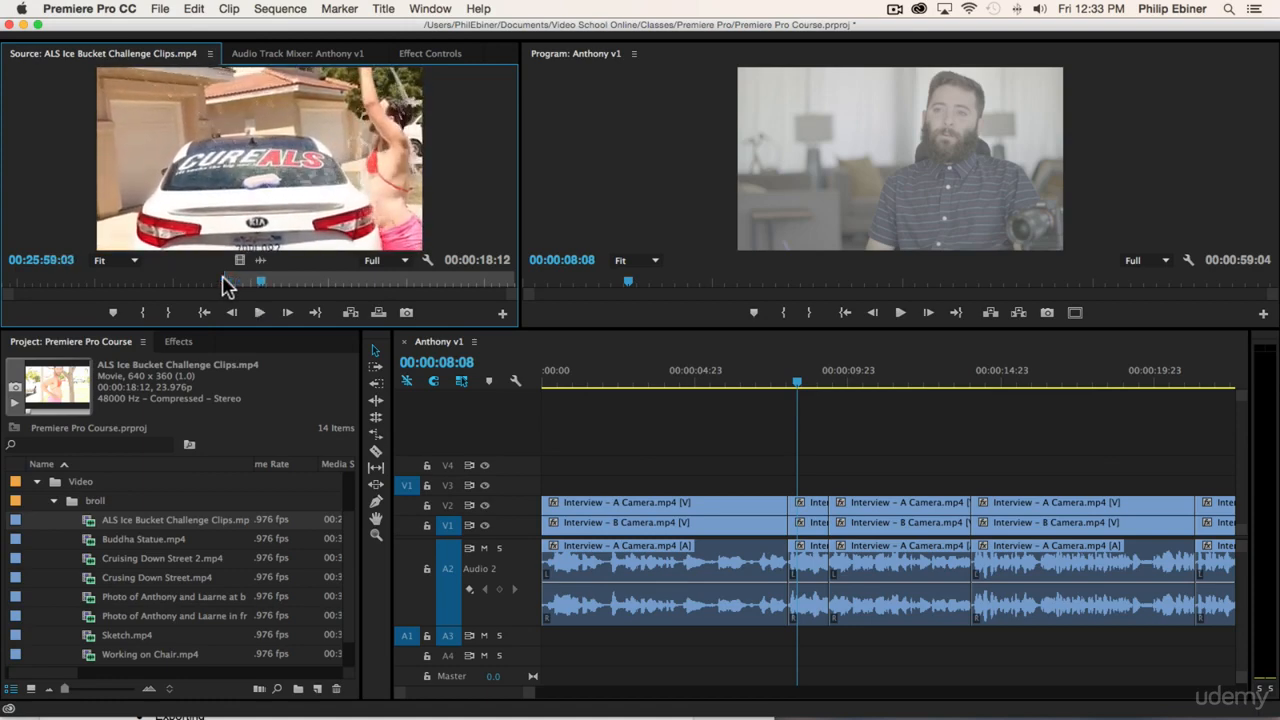
key("o")
left_click_drag(240, 259, 779, 482)
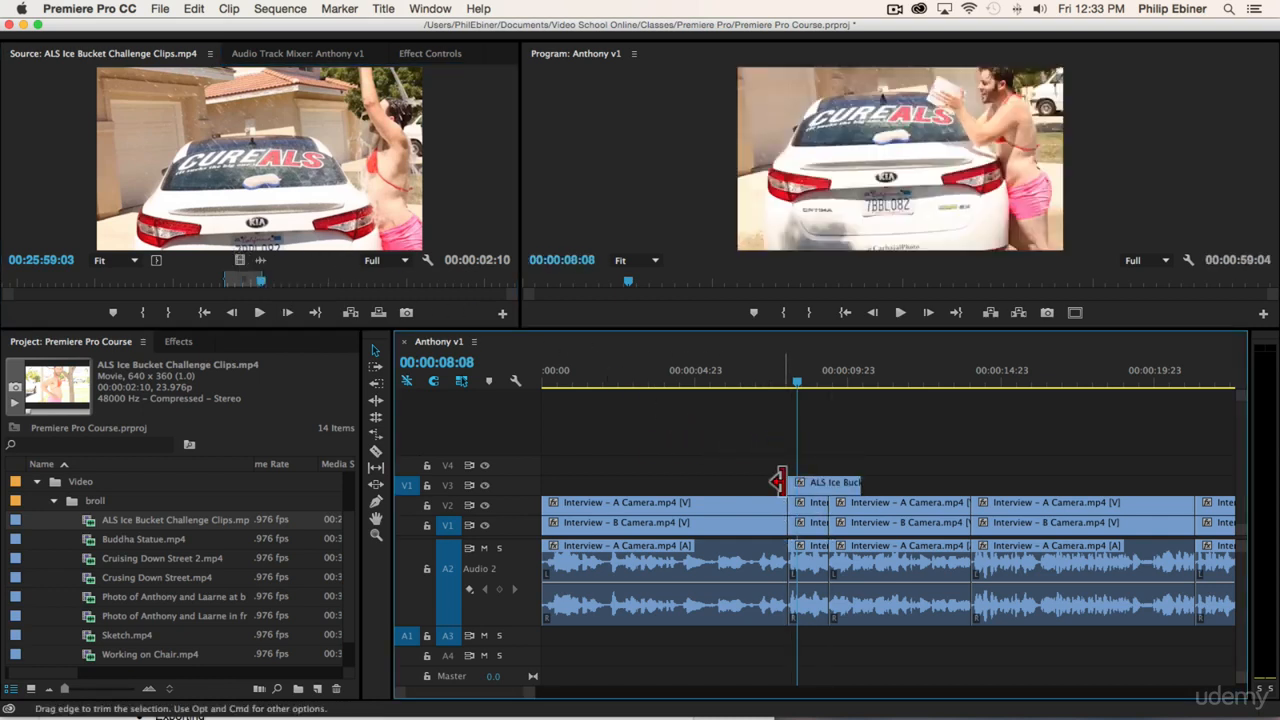
- Expand the V3 track to show the clip's thumbnail and play the inserted shot from 00:00:08:09
double_click(510, 490)
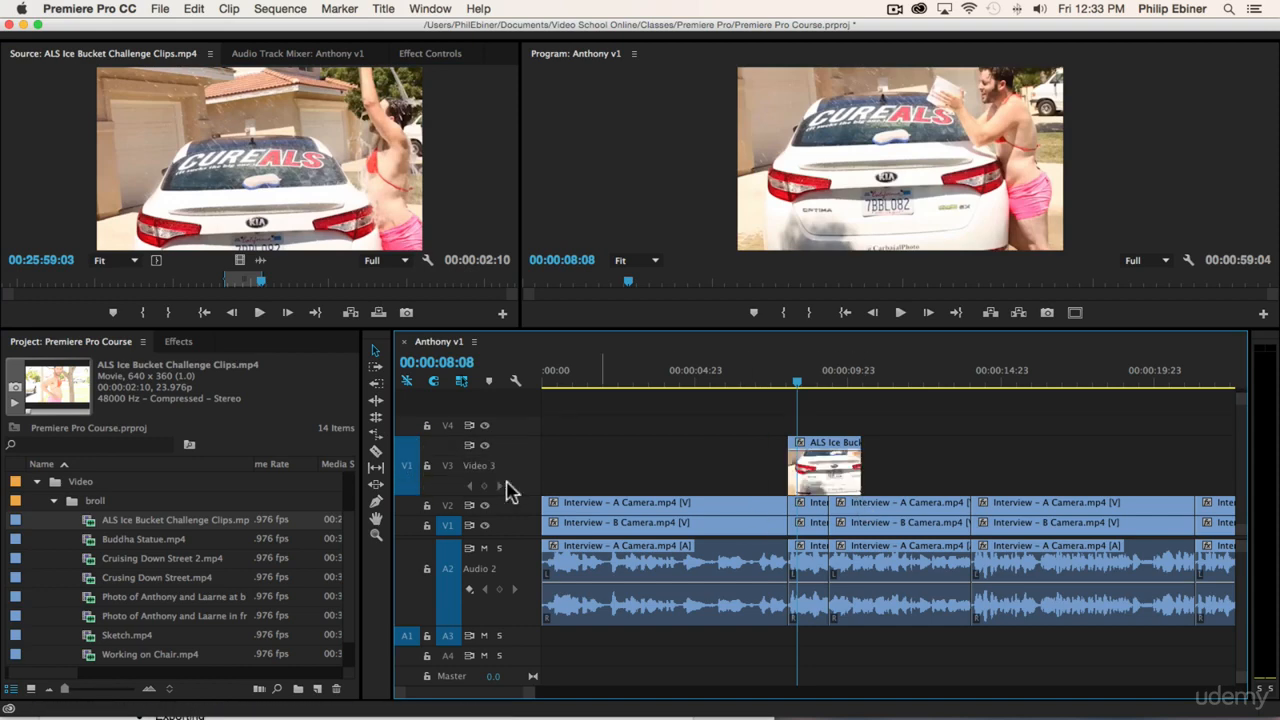
left_click(789, 384)
mouse_move(790, 384)
left_mouse_down()
mouse_move(855, 385)
mouse_move(797, 385)
left_mouse_up()
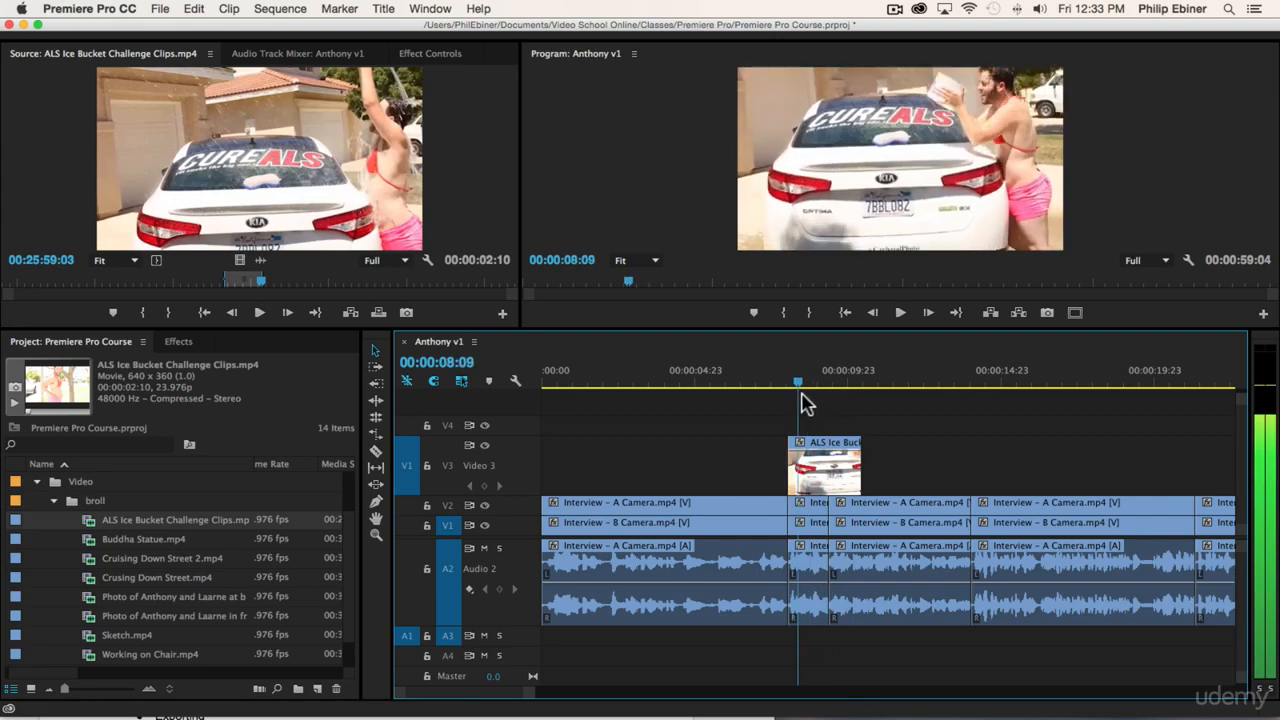
key("space")
key("space")
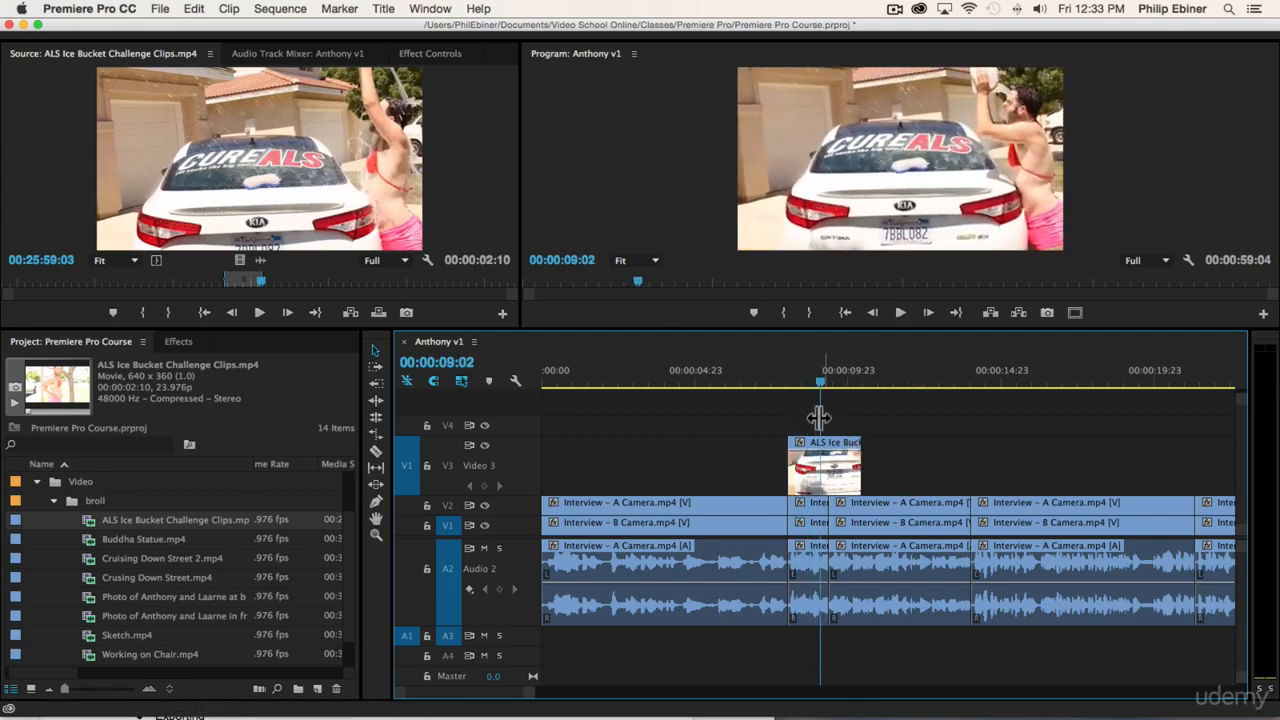
- Try expanding the V2 track to show its thumbnails, and collapse it again
double_click(510, 508)
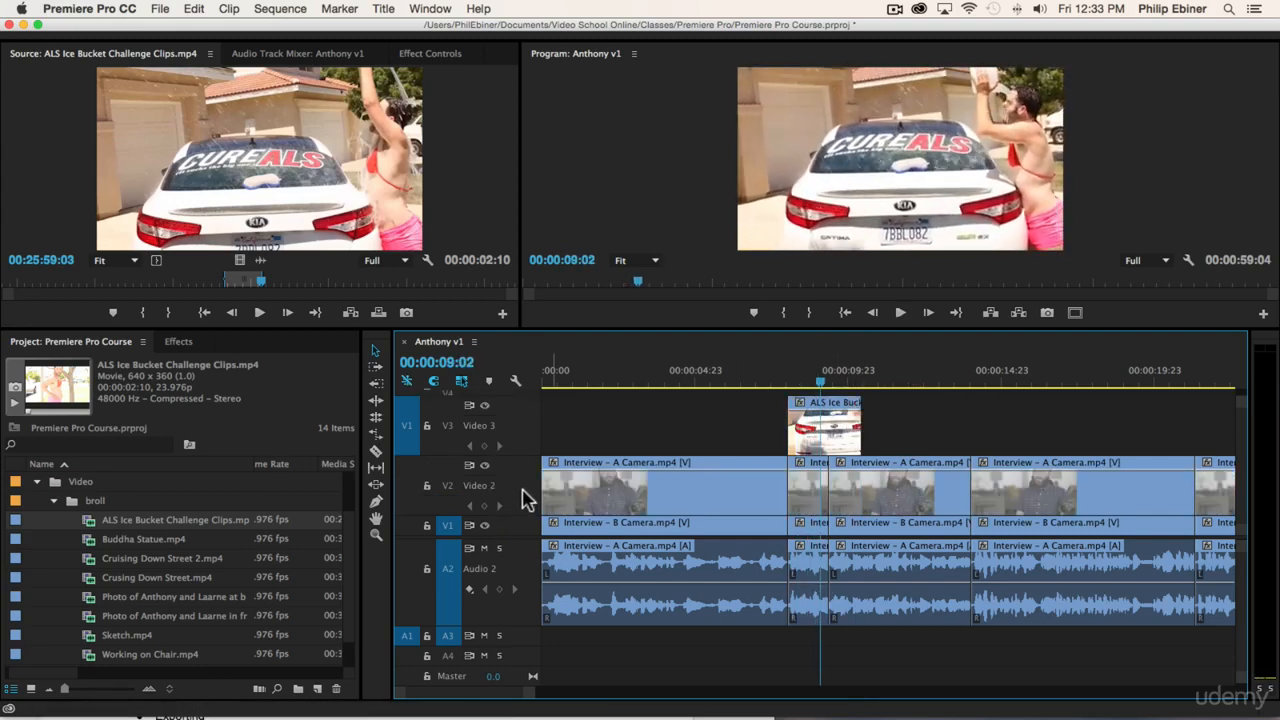
double_click(521, 515)
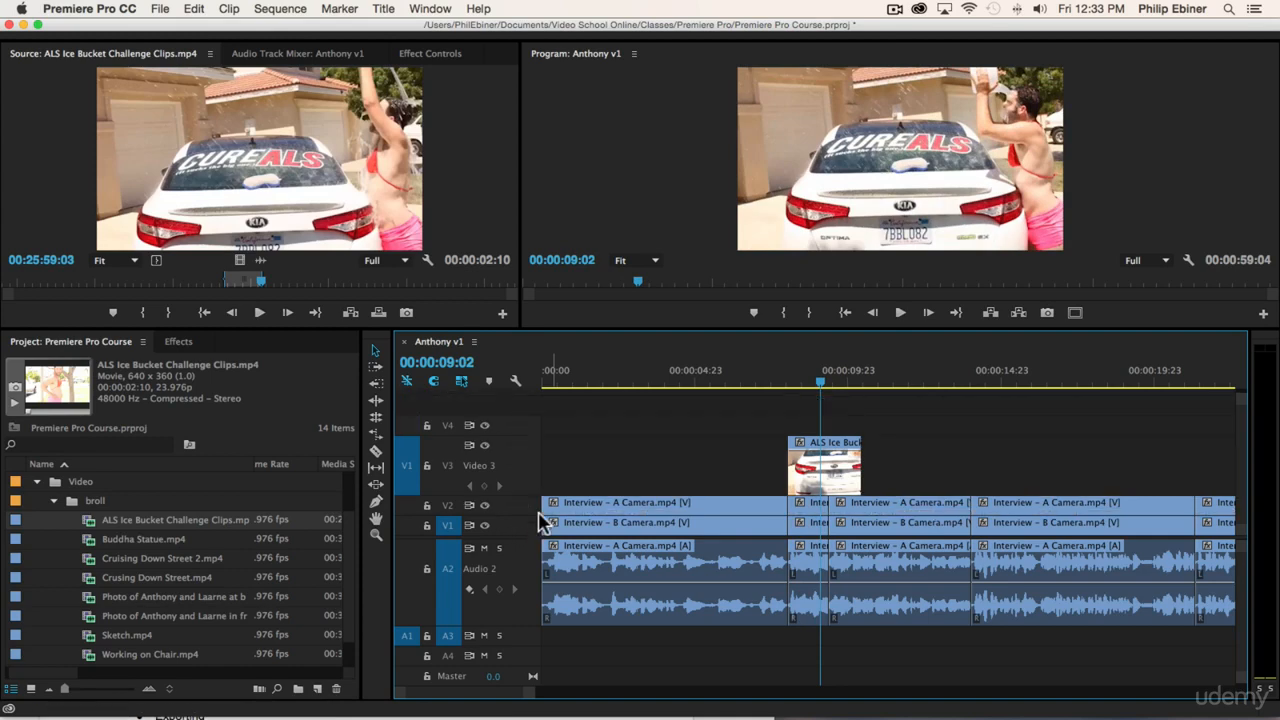
- Mark the car-window washing shot ending around 26:04:13 and place only its video on V3 directly after the first b-roll shot
left_click(264, 287)
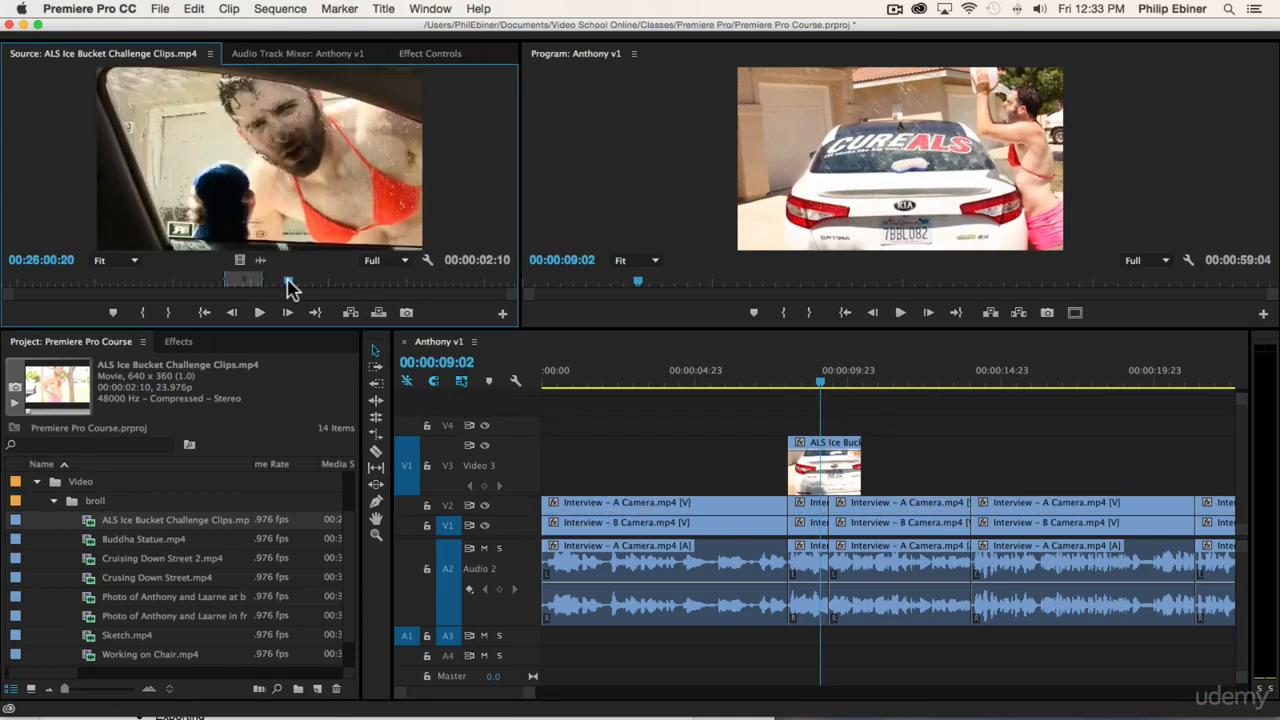
left_click_drag(288, 280, 287, 280)
key("i")
key("space")
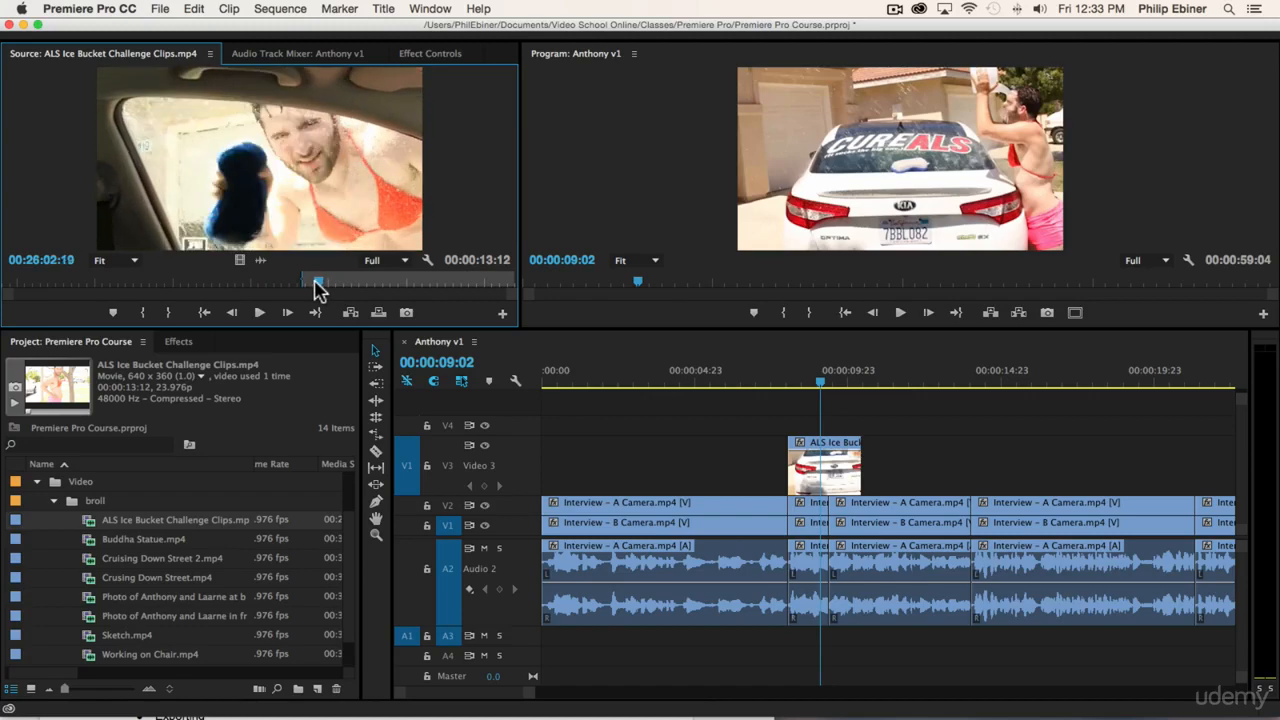
key("space")
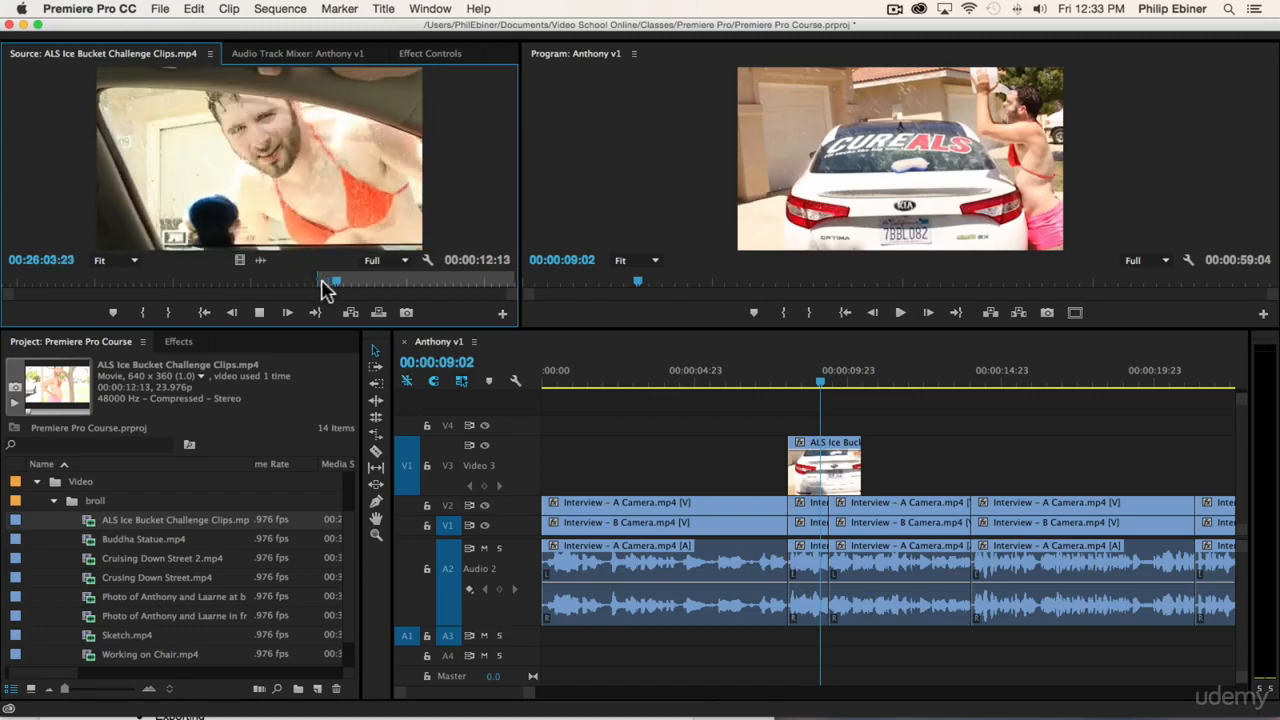
key("o")
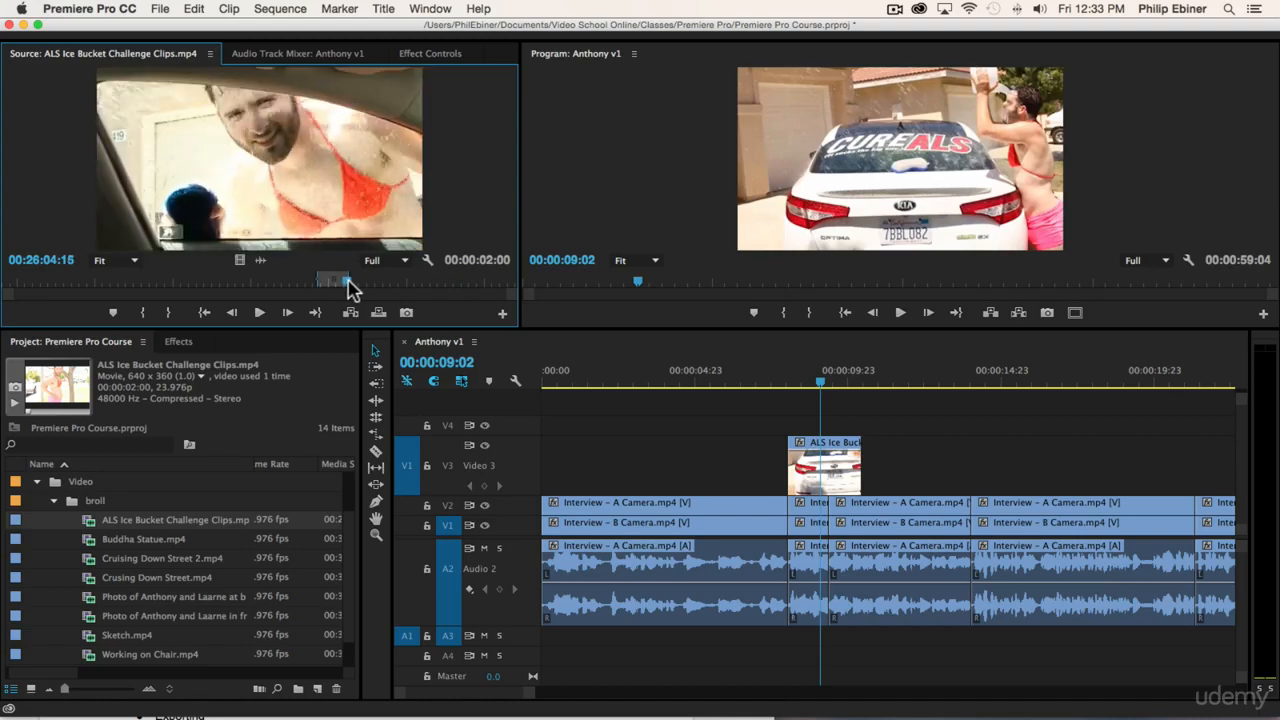
left_click_drag(248, 261, 890, 465)
- Play the sequence from just before the b-roll to 00:00:14:11 to check the two inserted shots
left_click(768, 378)
key("space")
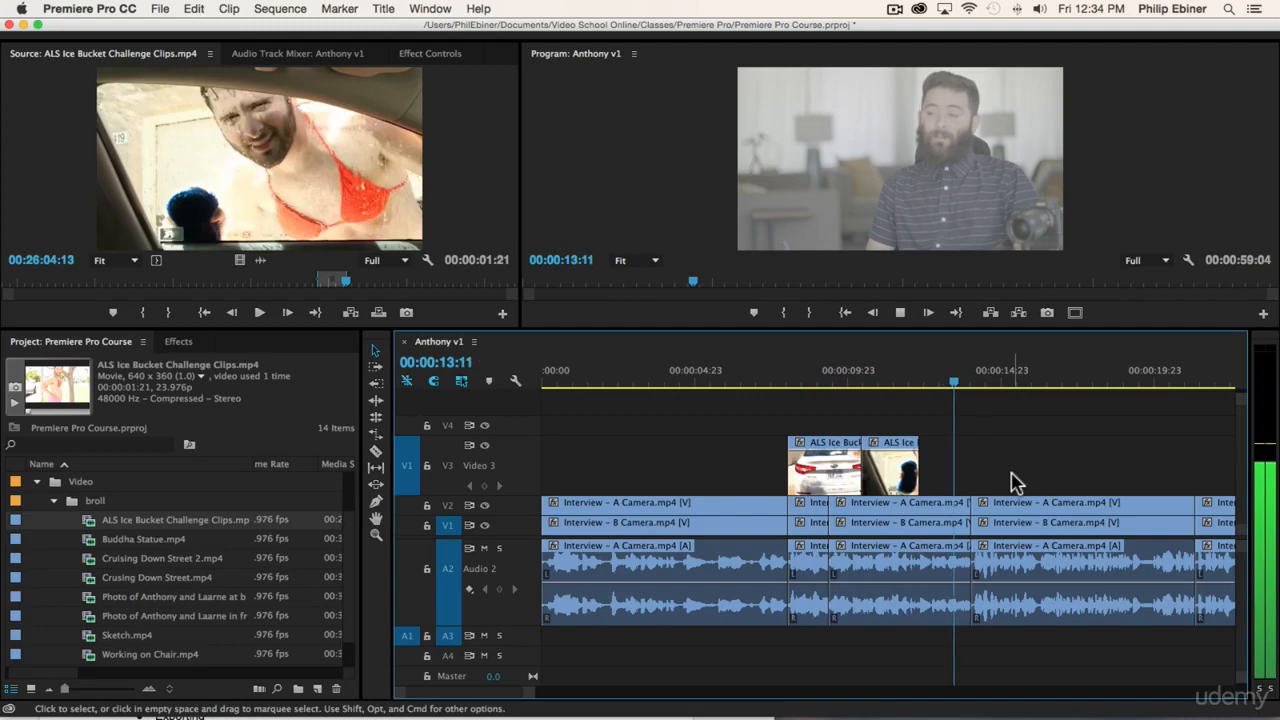
key("space")
- Mark the ice-bucket dumping shot ending at 26:08:22 and place only its video on V3 directly after the car-window shot
mouse_move(370, 293)
left_mouse_down()
mouse_move(397, 286)
mouse_move(370, 288)
left_mouse_up()
key("i")
key("space")
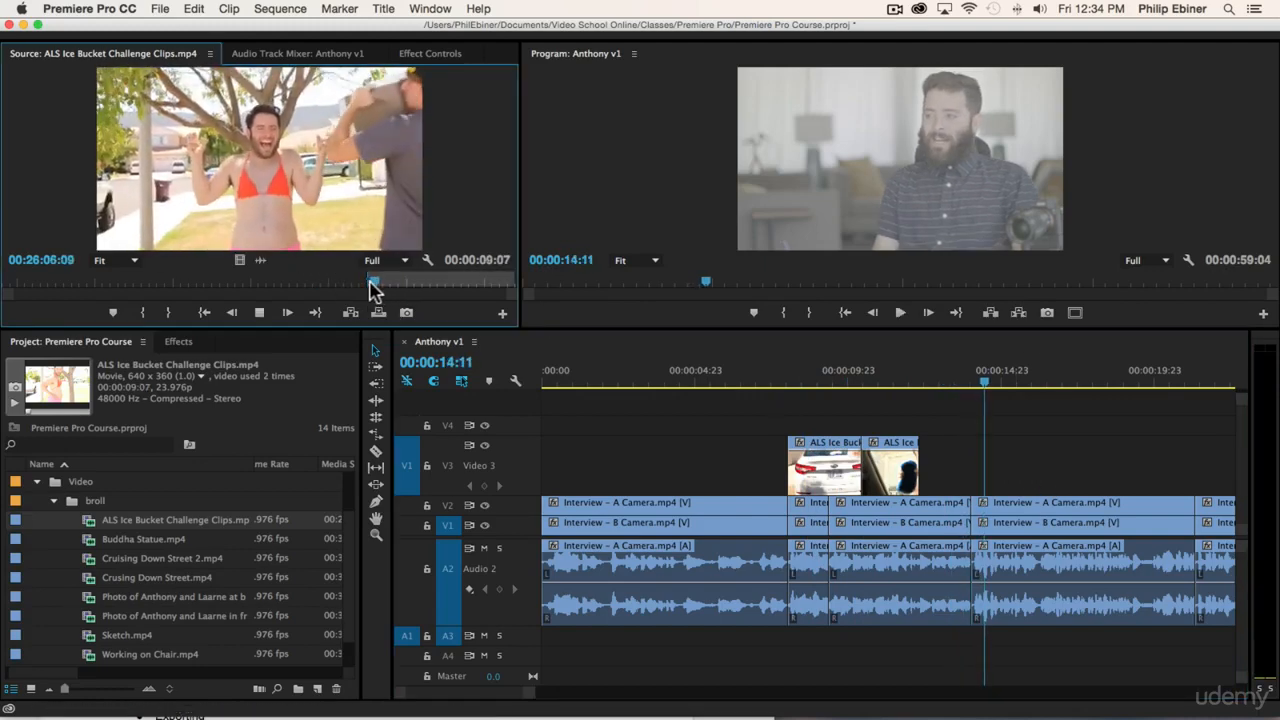
key("o")
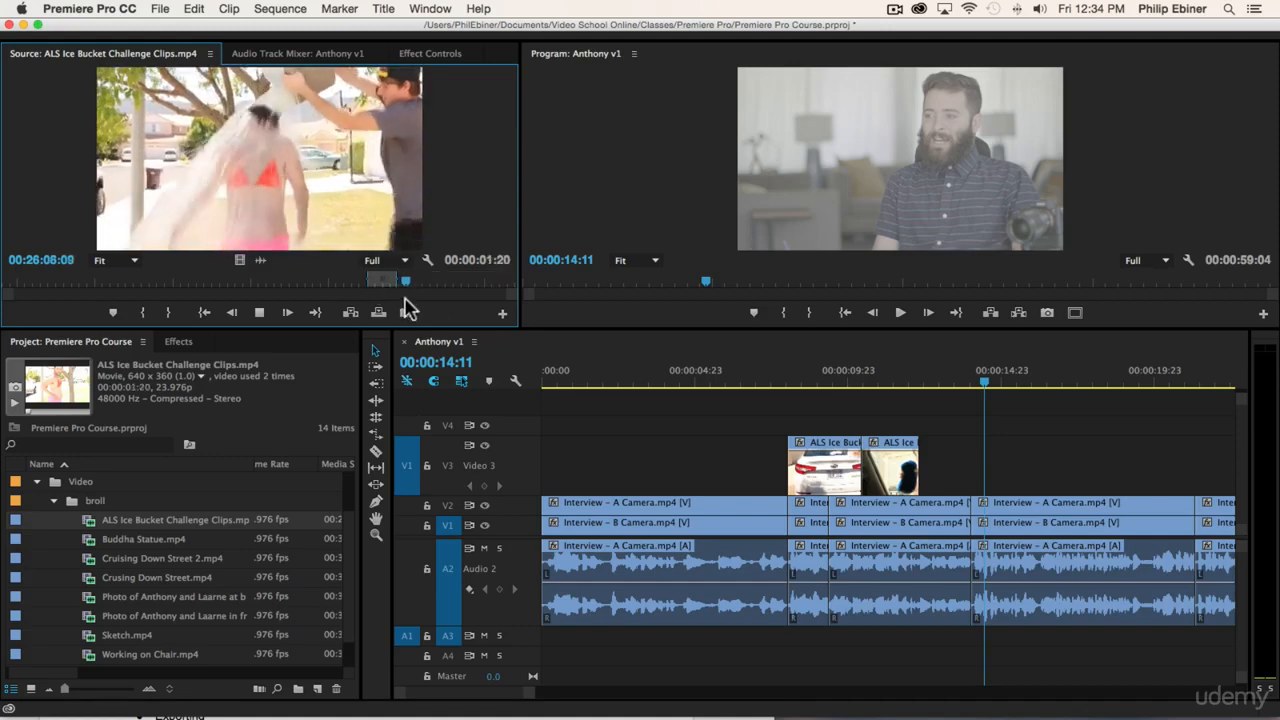
key("o")
left_click_drag(240, 261, 916, 476)
- Play the b-roll section and scrub to 00:00:14:20 to check how the bucket shot overlaps the interview cut
left_click(891, 380)
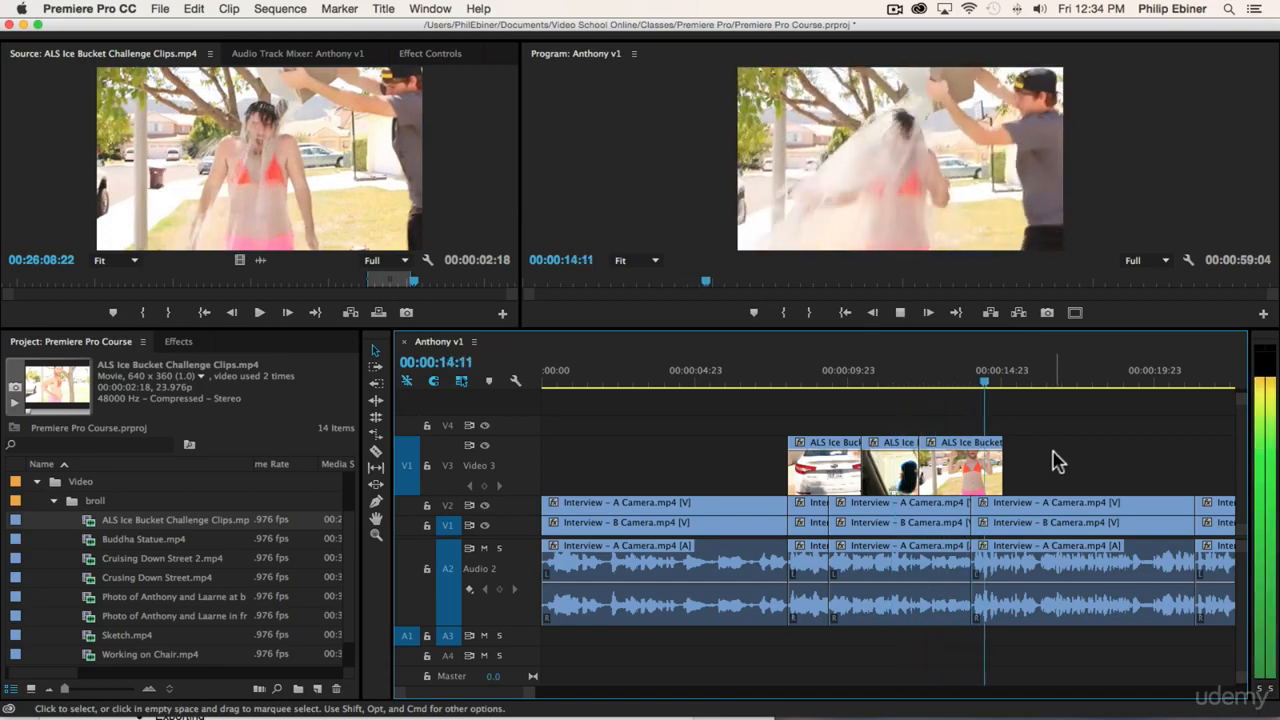
key("space")
key("space")
key("space")
scroll(1085, 468, "right", 3)
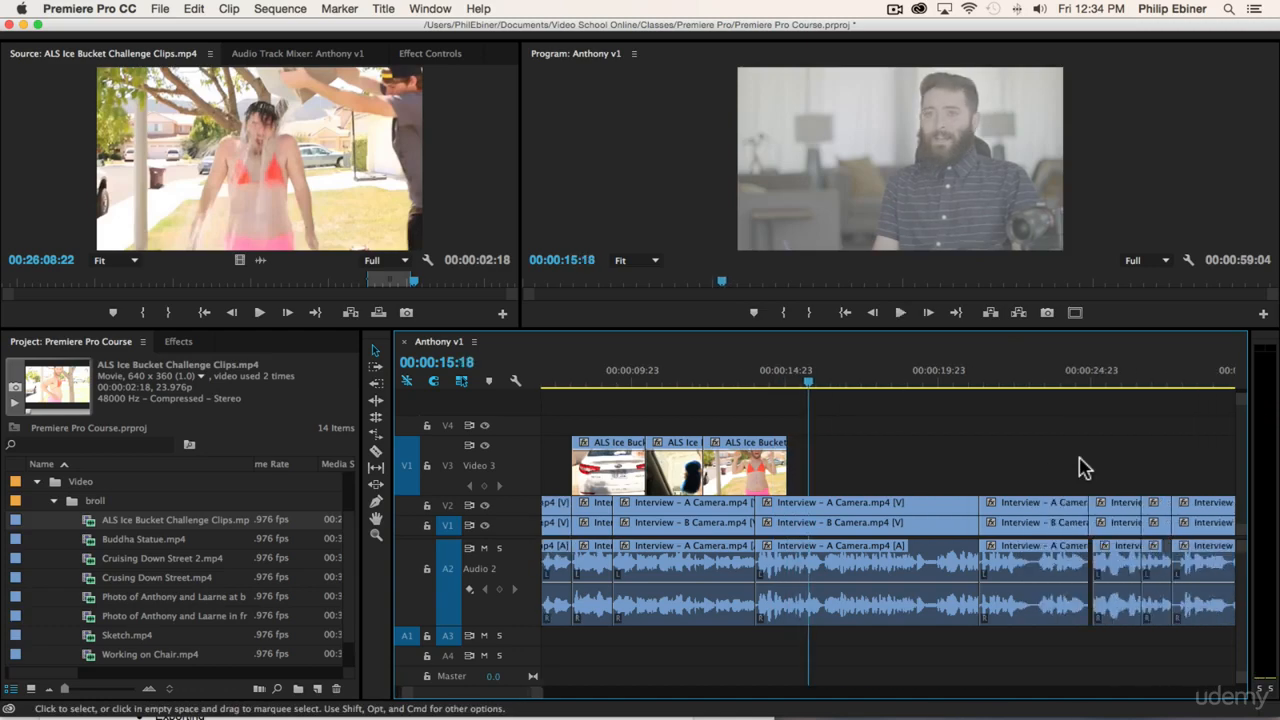
left_click_drag(737, 378, 780, 381)
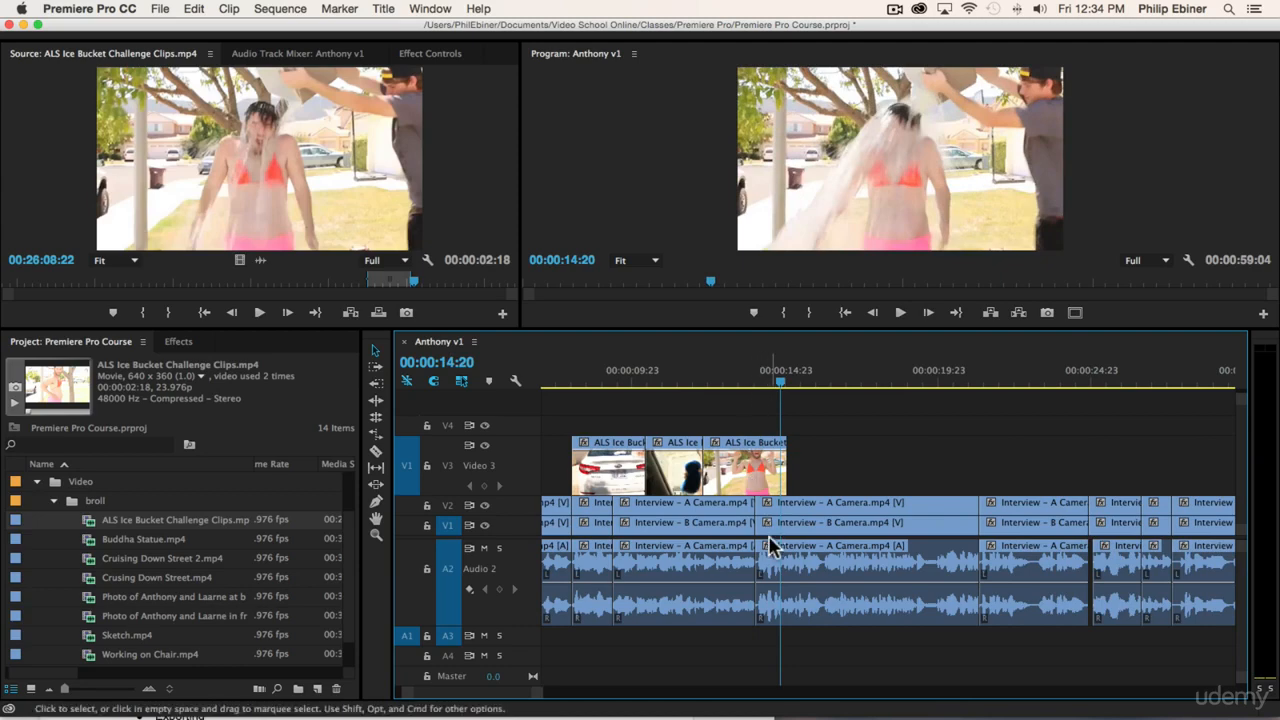
- Play the interview from 00:00:14:20 to 00:00:23:02 to look for the next place that needs b-roll
scroll(742, 612, "down", 1)
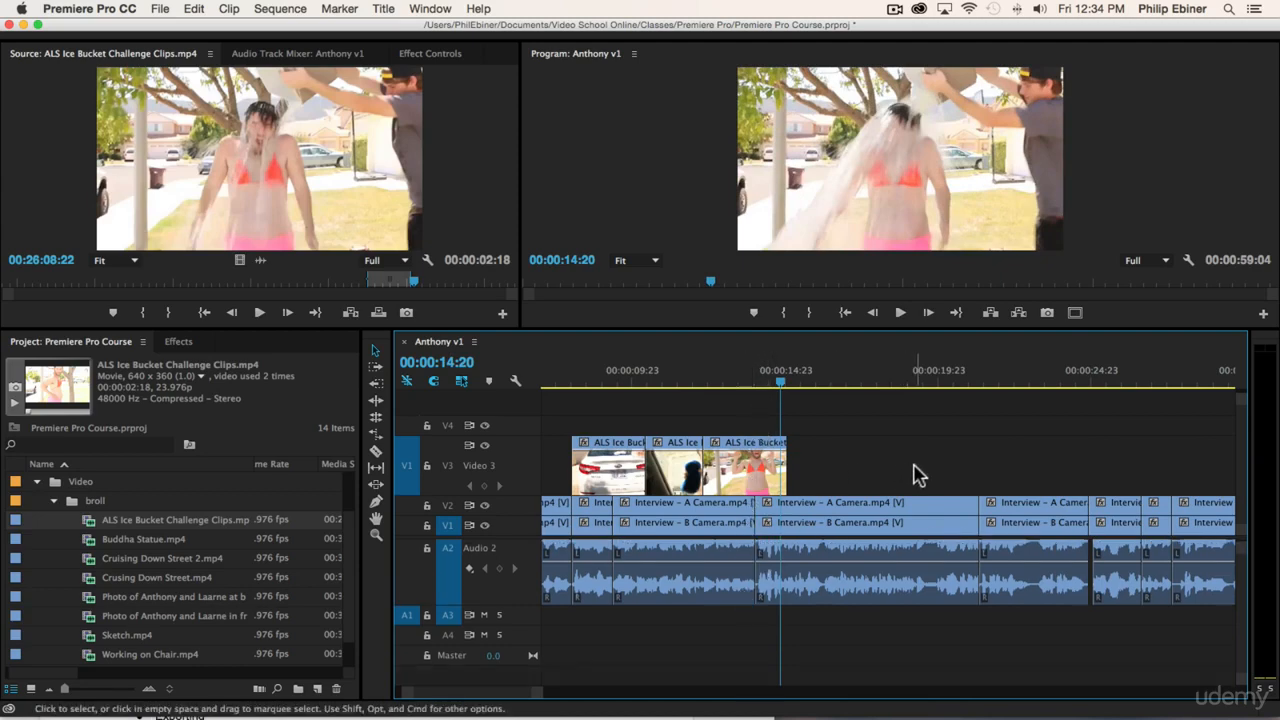
key("space")
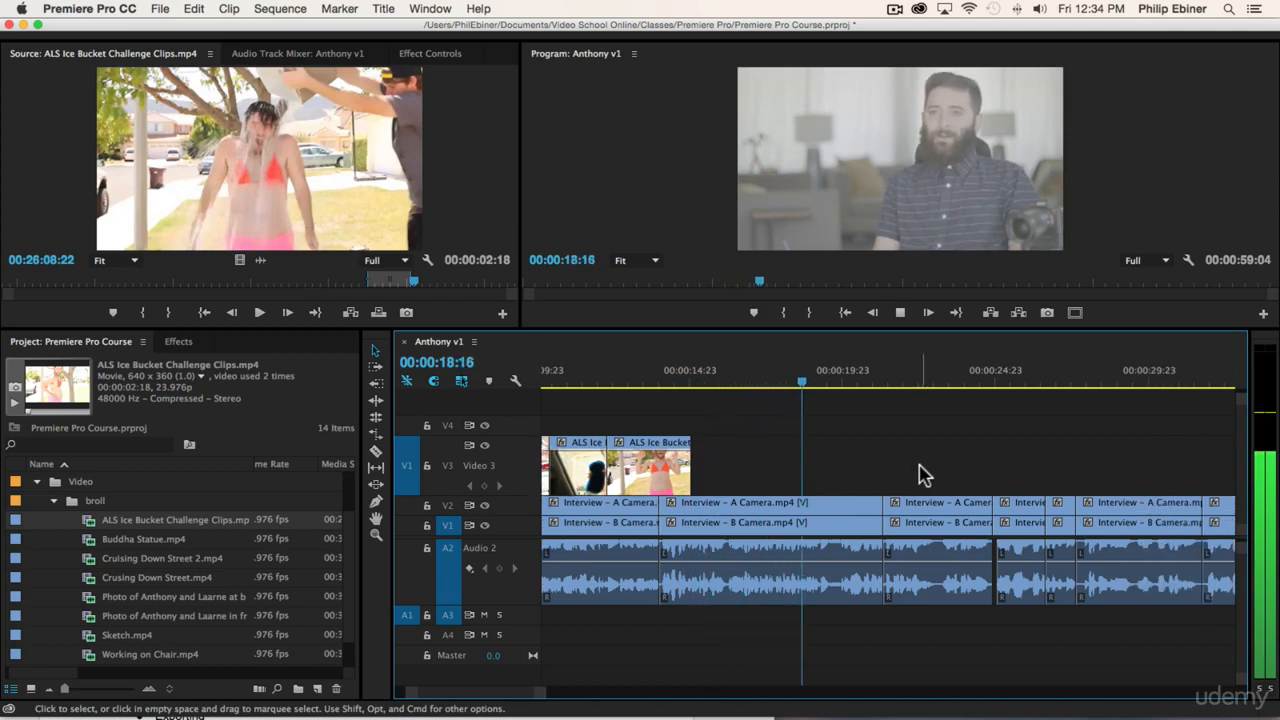
key("space")
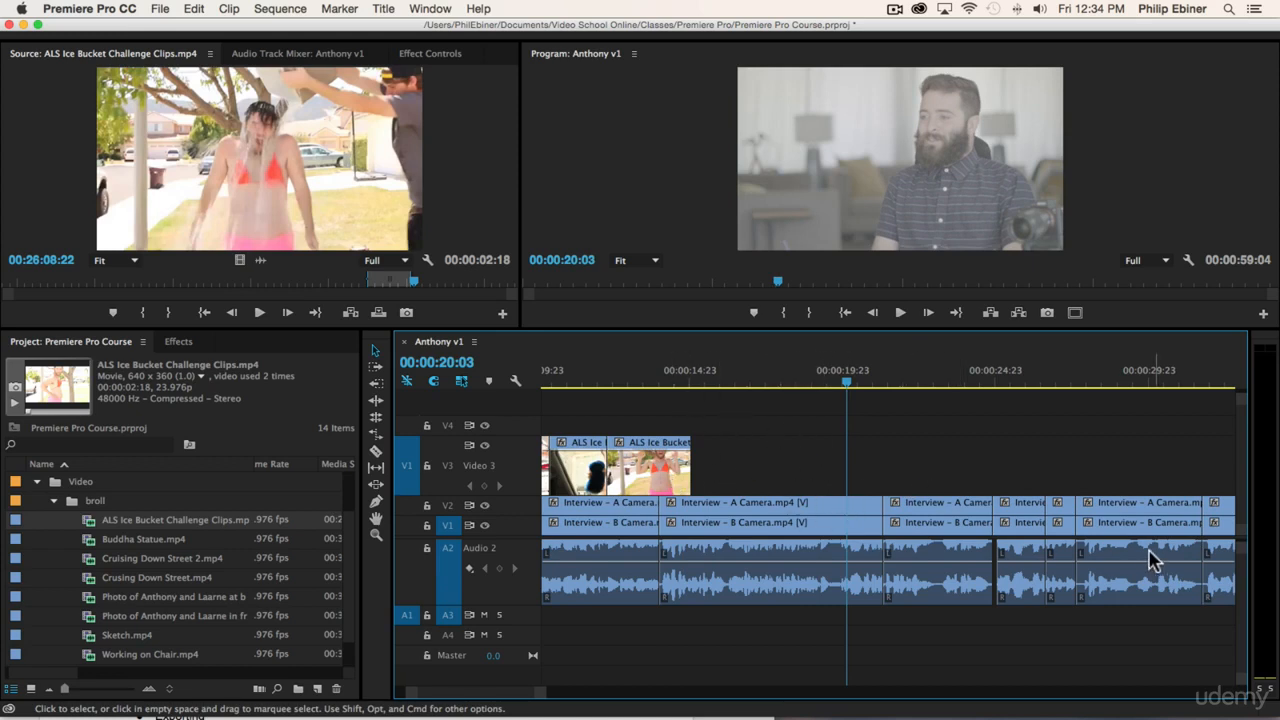
key("space")
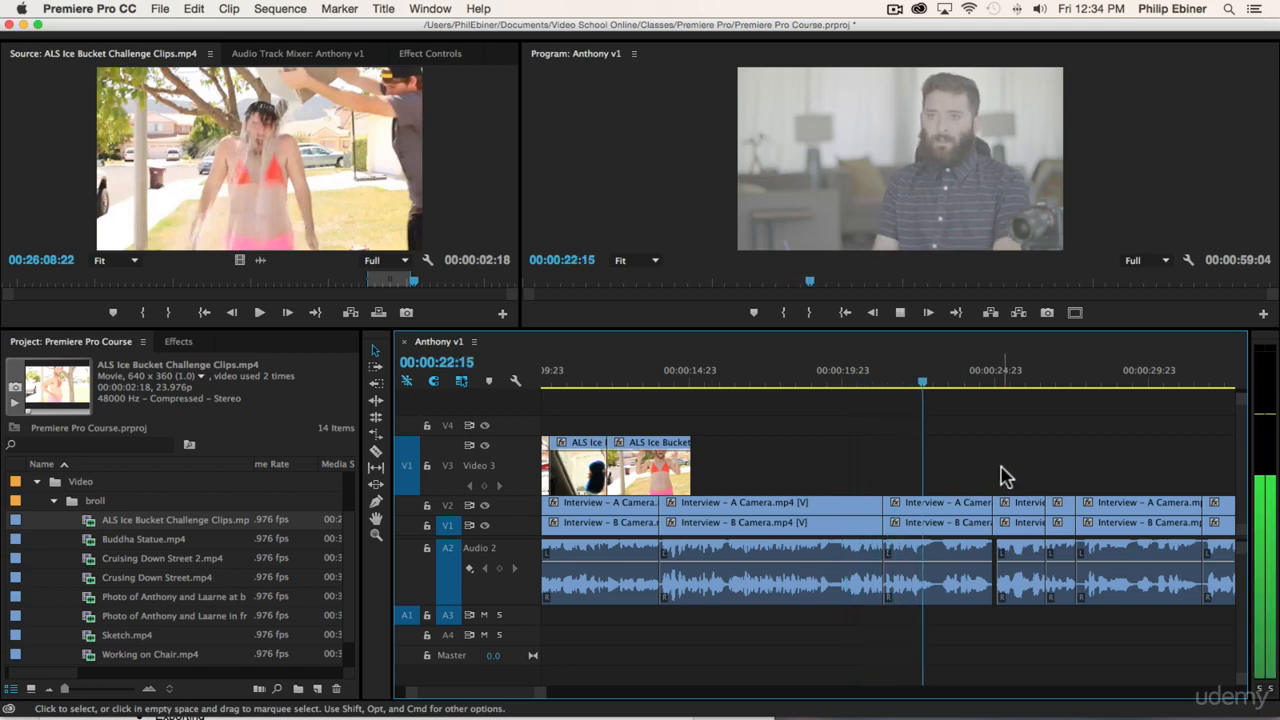
key("space")
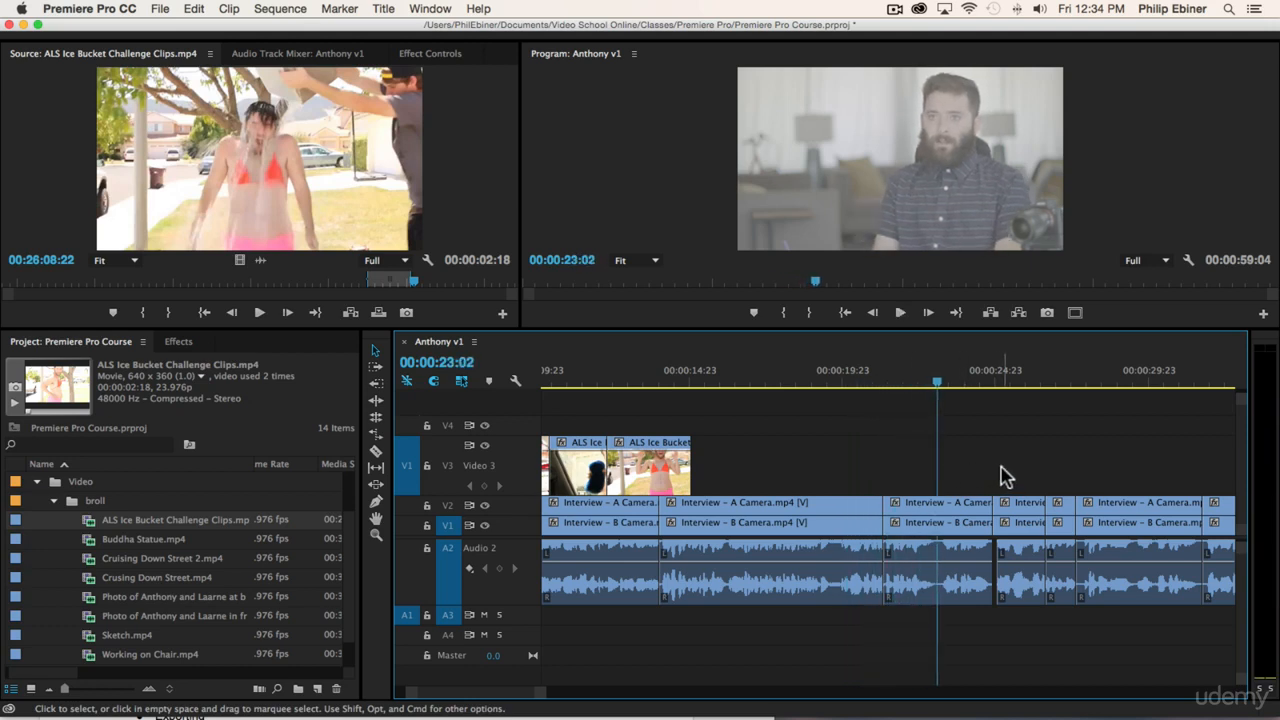
- Collapse the broll bin, expand the Photos bin and preview Social Media 1.png through Social Media 4.png in the source monitor
left_click(56, 500)
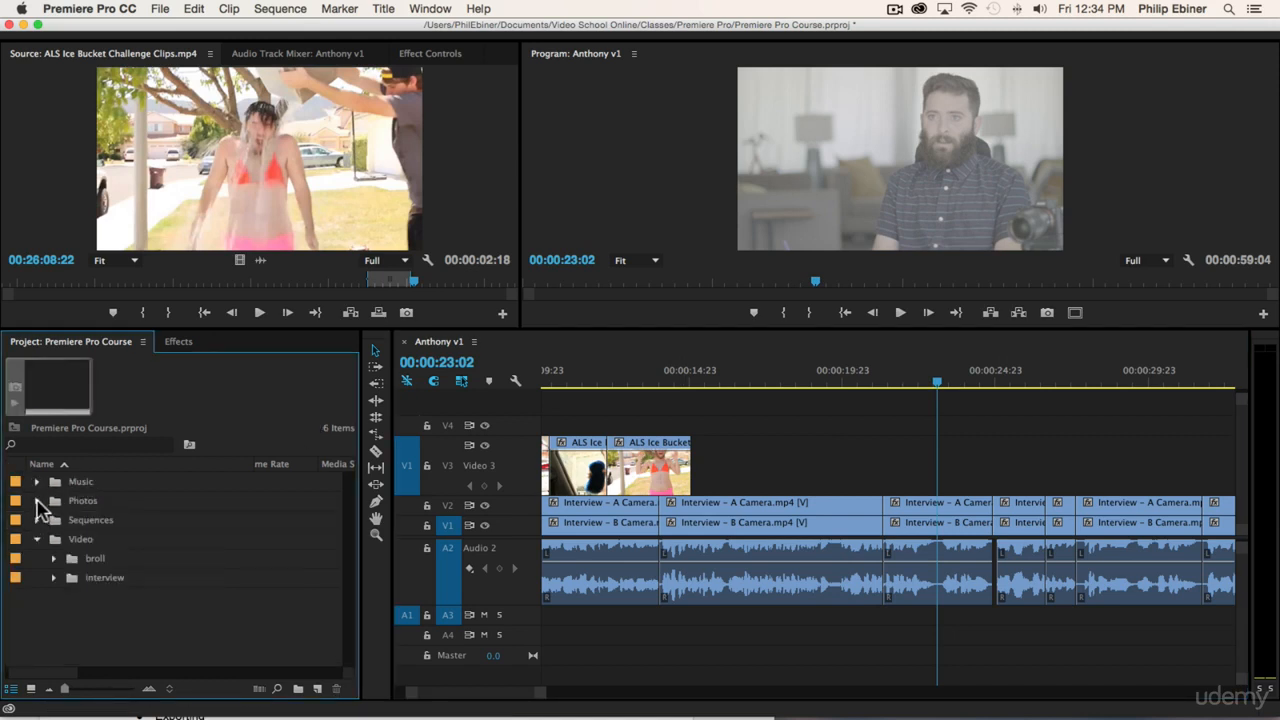
left_click(37, 500)
scroll(185, 576, "down", 3)
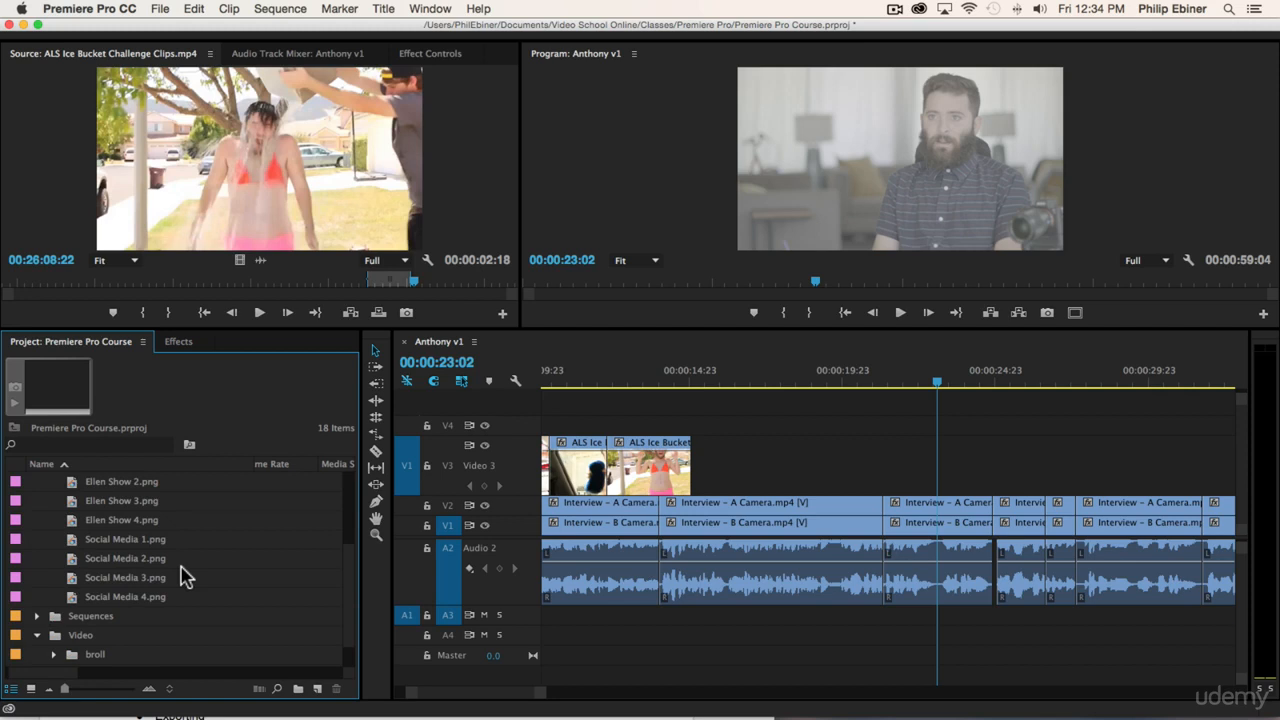
double_click(126, 539)
double_click(126, 558)
double_click(126, 577)
left_click(128, 596)
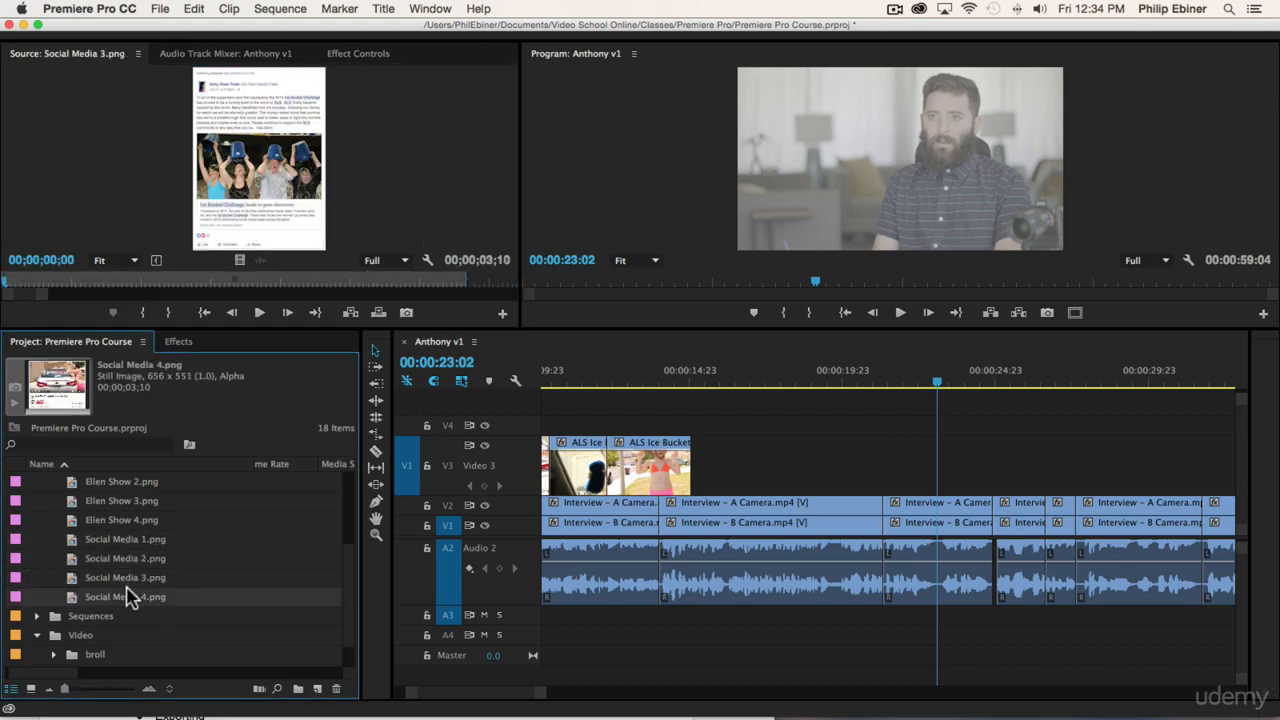
double_click(128, 596)
- Place Social Media 1.png through Social Media 4.png together on V3, starting at the interview cut at 00:00:21:08
left_click(124, 540)
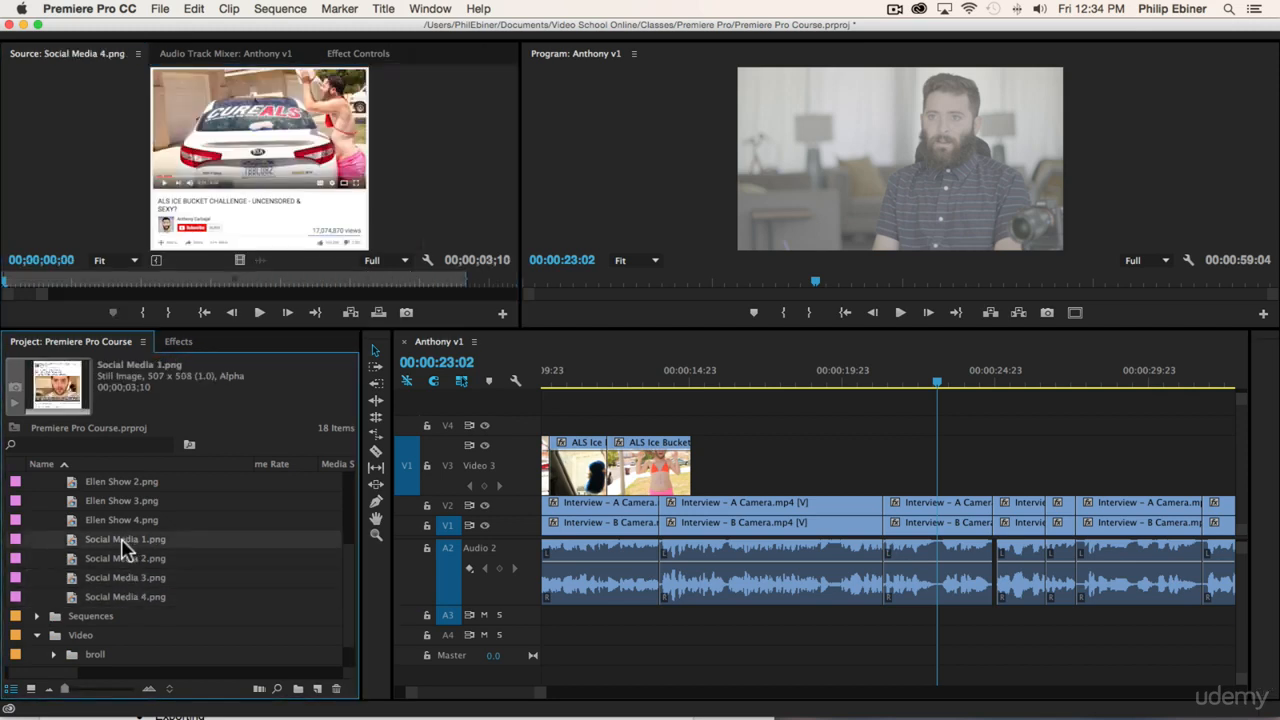
left_click(122, 598, "shift")
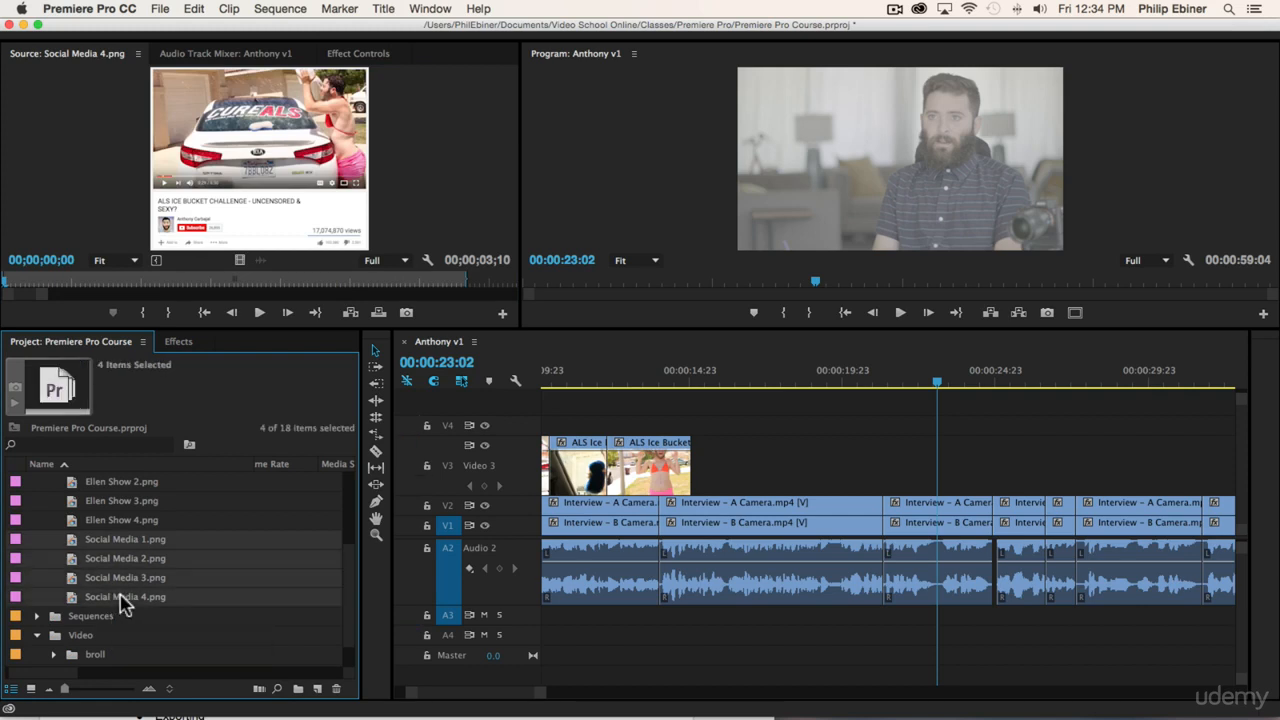
left_click_drag(120, 598, 1088, 487)
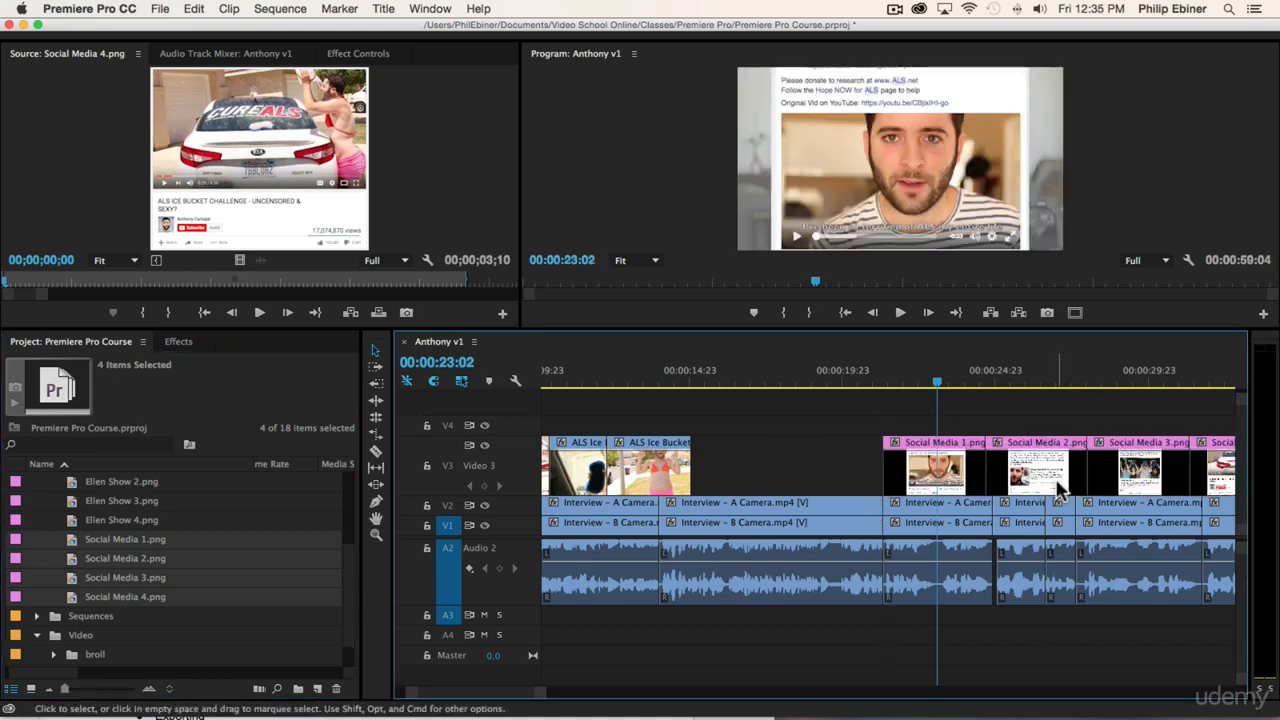
- Stack Social Media 2.png on V4, 3 on V5 and 4 on V6 above Social Media 1.png, each starting slightly later
scroll(1060, 488, "right", 5)
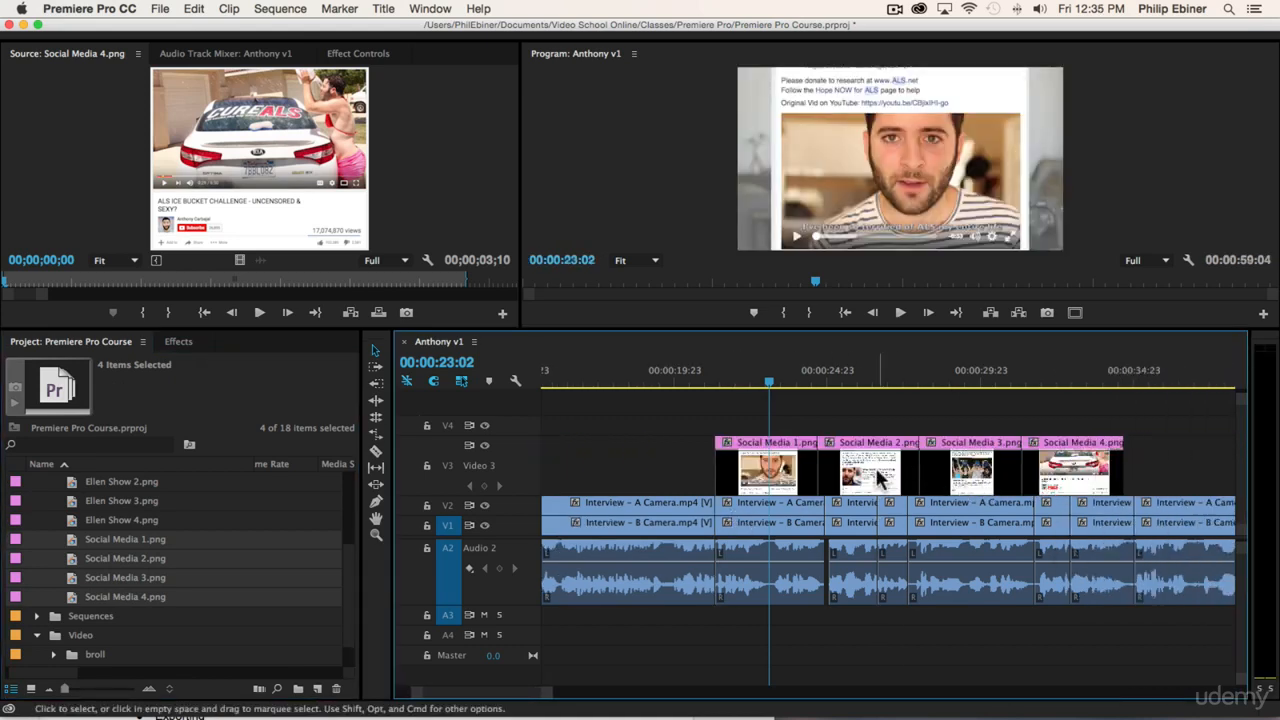
left_click(876, 478)
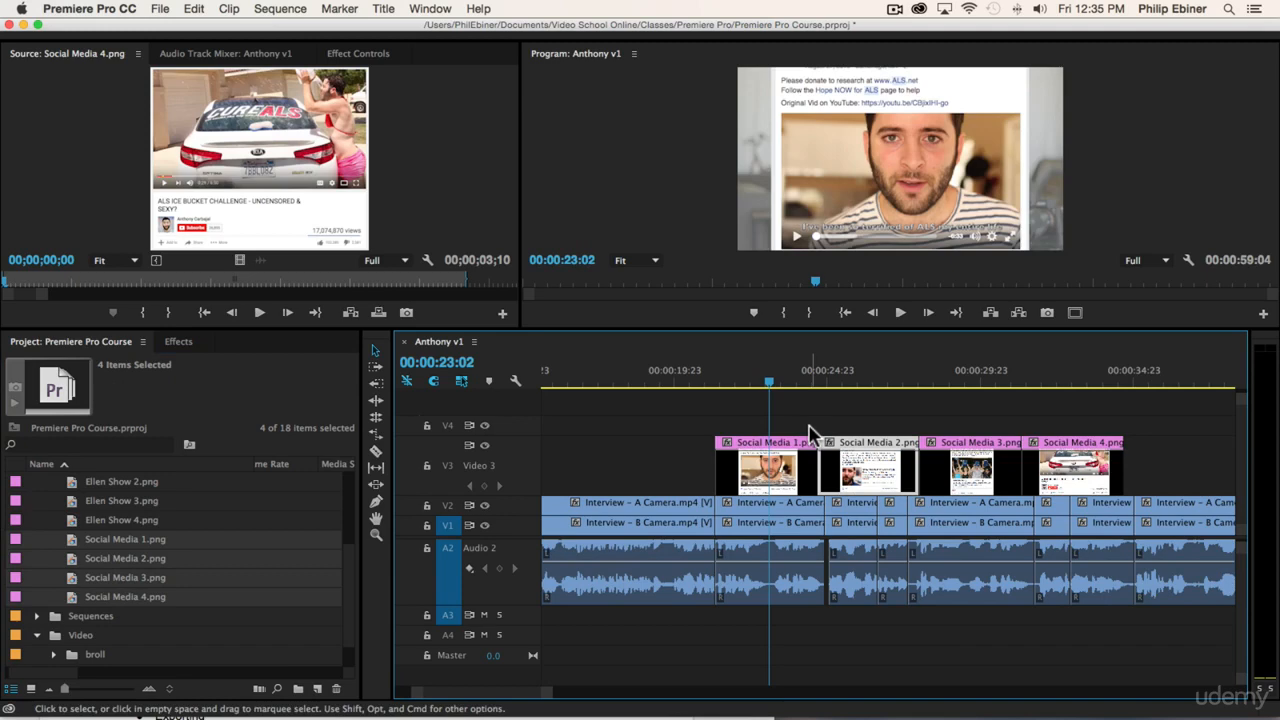
left_click_drag(852, 450, 758, 430)
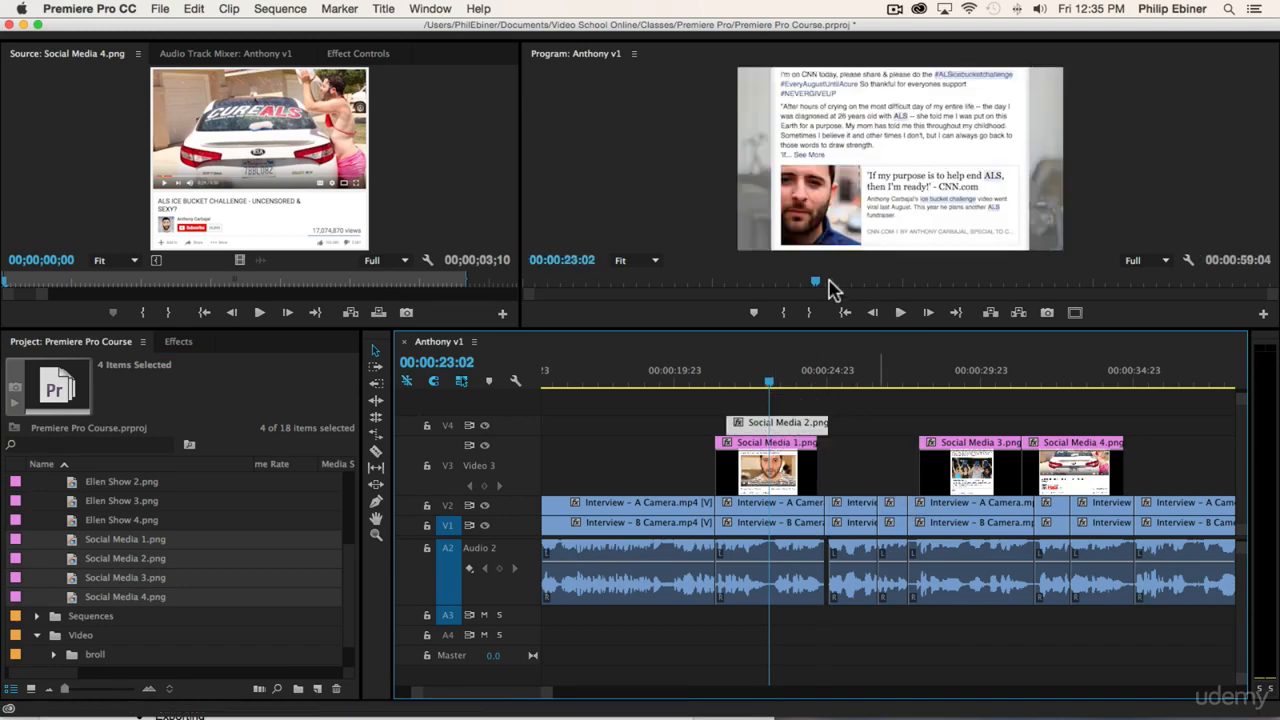
left_click_drag(970, 438, 785, 401)
scroll(990, 450, "up", 1)
left_click_drag(1068, 478, 800, 398)
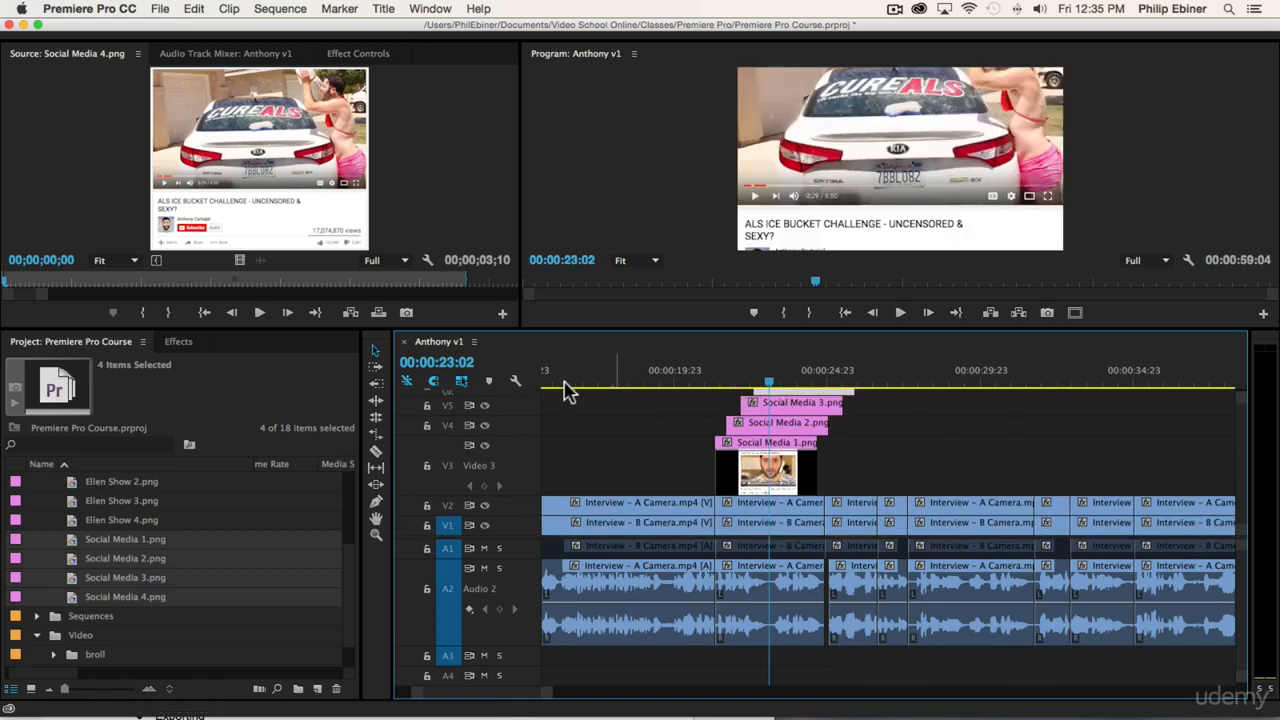
scroll(631, 429, "up", 3)
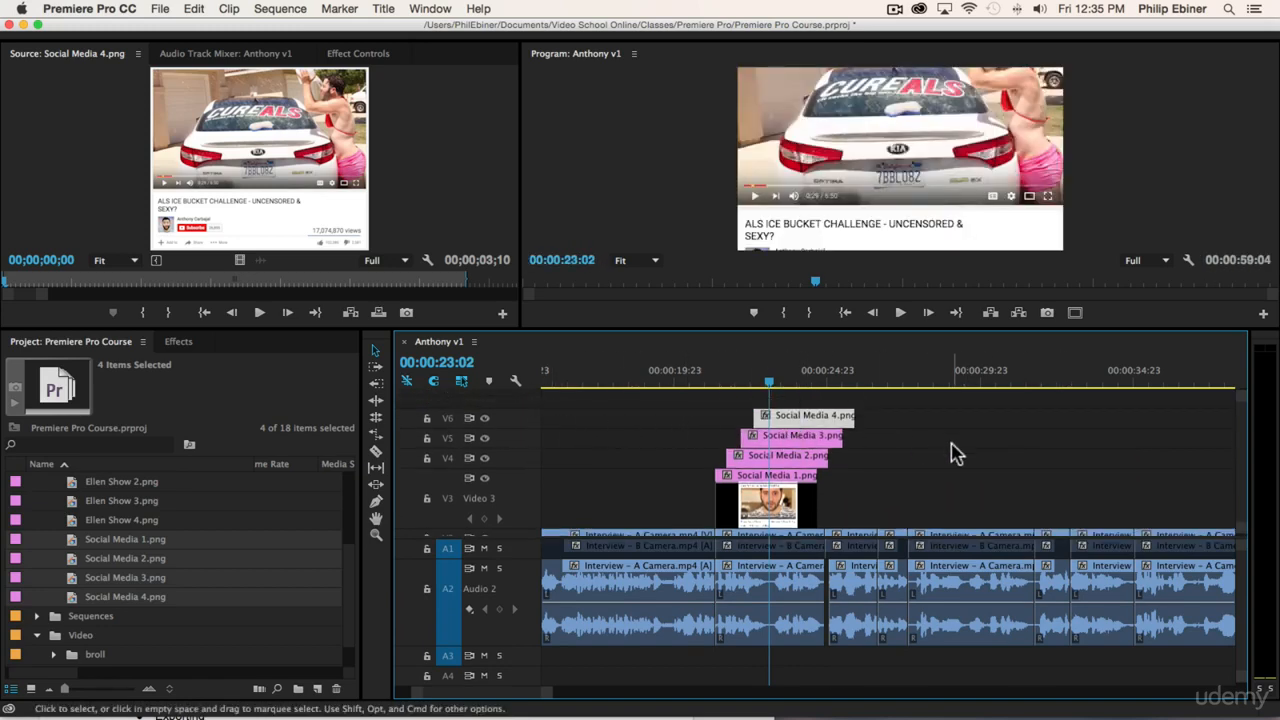
- Scrub between 00:00:21:08 and 00:00:23:22 to examine how the staggered social media images cover one another
mouse_move(770, 384)
left_mouse_down()
mouse_move(697, 380)
mouse_move(795, 381)
left_mouse_up()
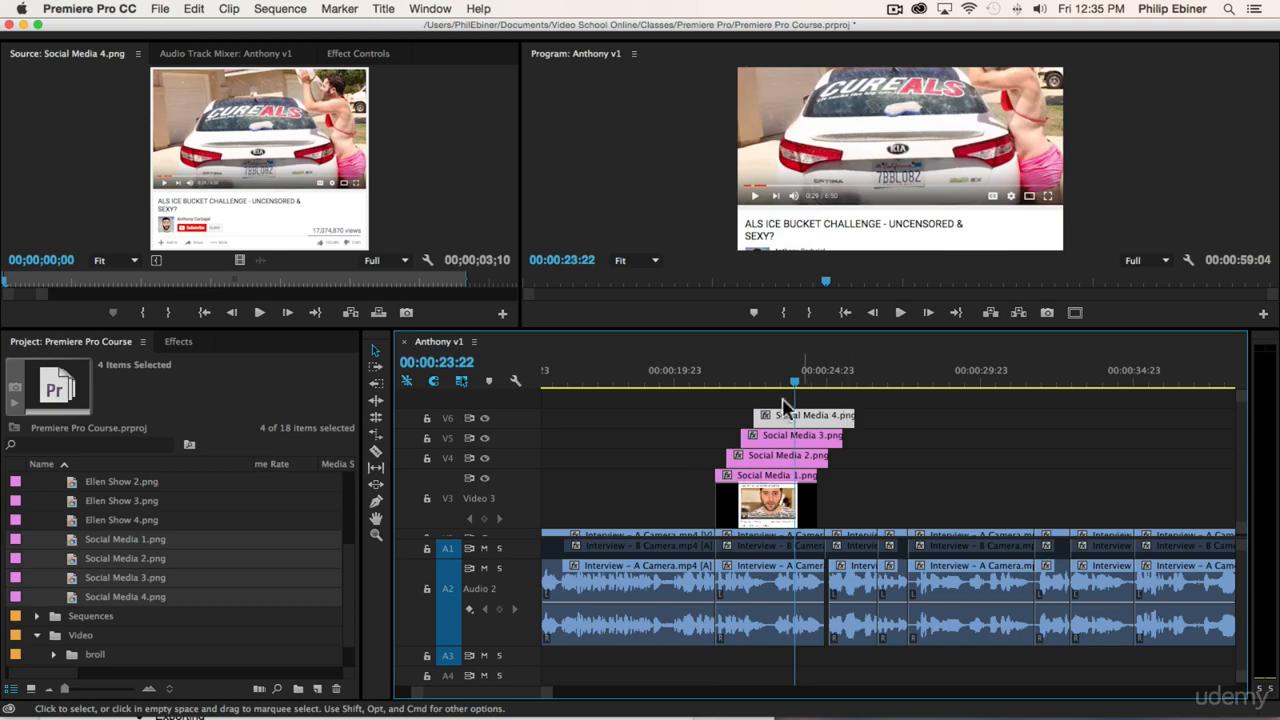
left_click(718, 385)
scroll(852, 484, "down", 3)
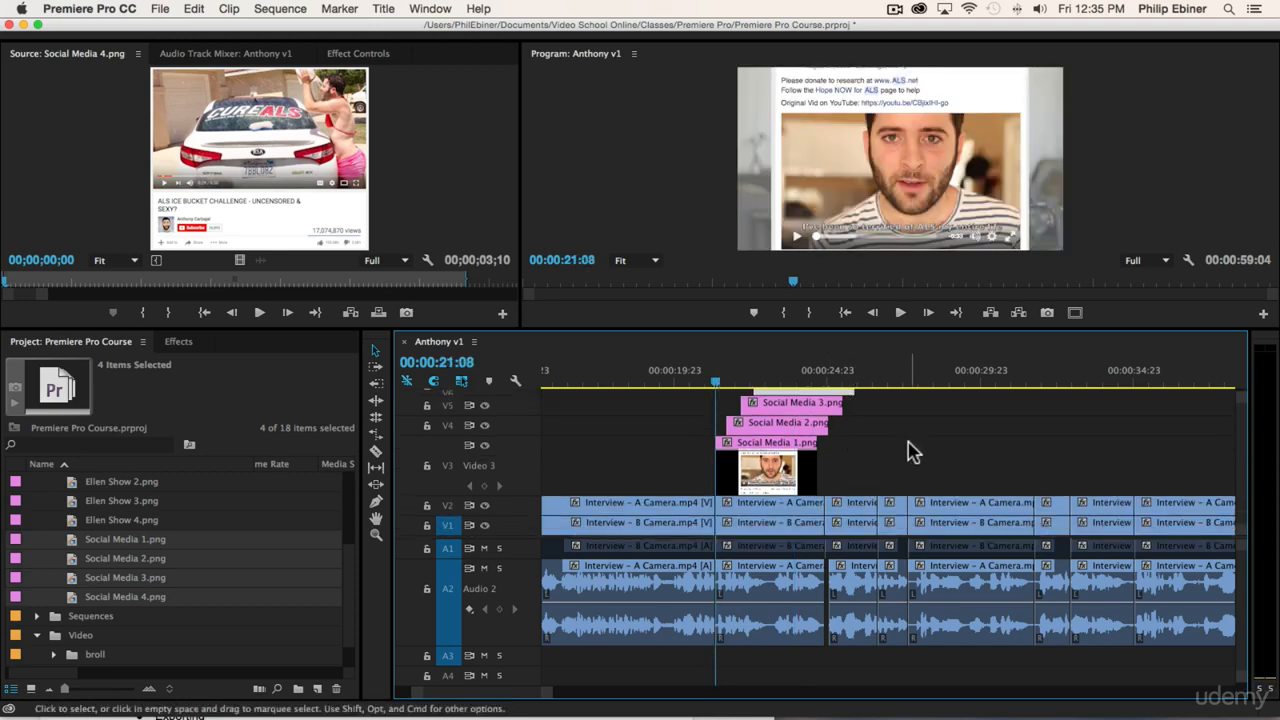
scroll(887, 444, "up", 2)
scroll(885, 444, "down", 2)
left_click_drag(752, 378, 722, 380)
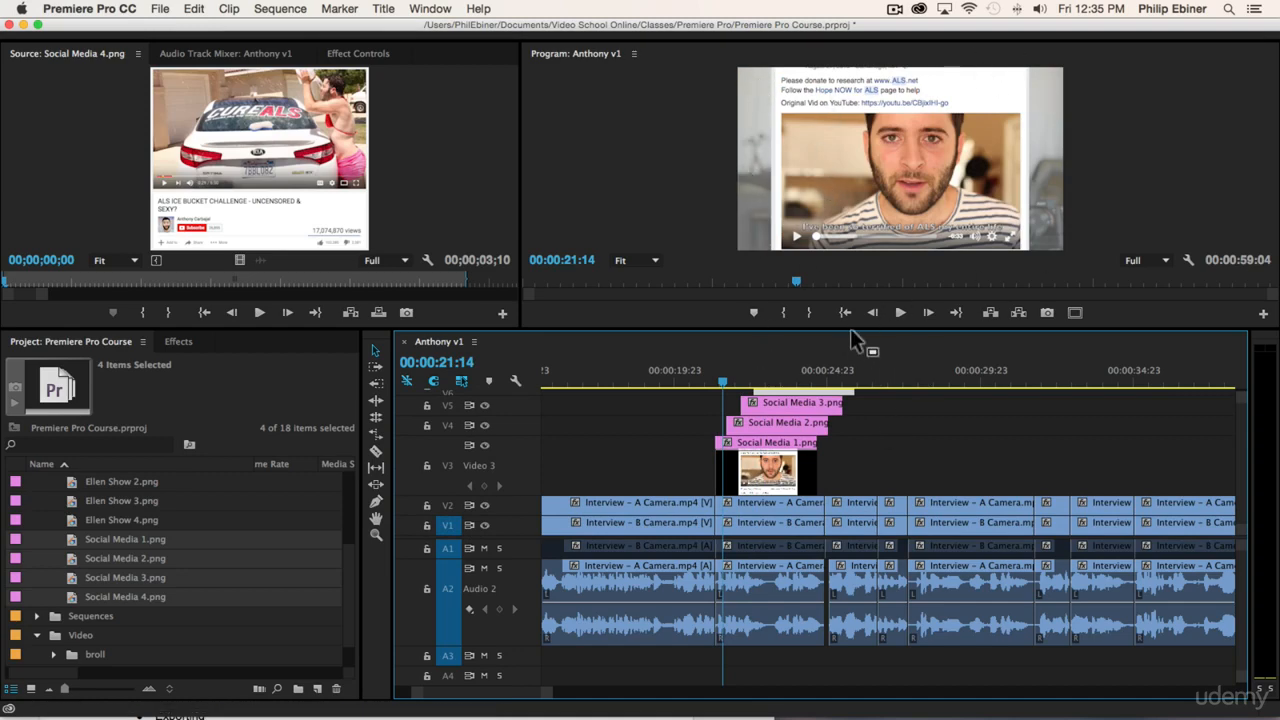
- Enlarge the timeline area and move all four stacked Social Media images up one track, onto V4 through V7
left_click_drag(852, 330, 854, 375)
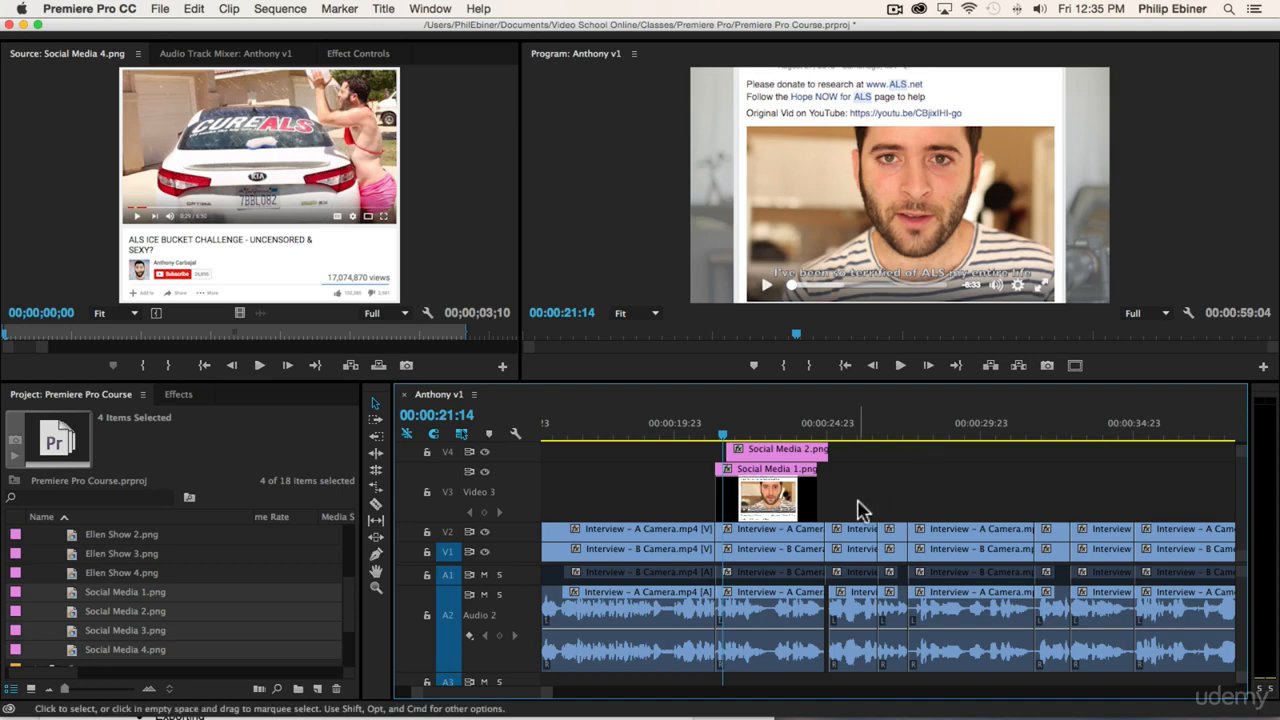
left_click_drag(857, 511, 808, 268)
left_click_drag(861, 436, 763, 337)
left_click_drag(772, 410, 768, 398)
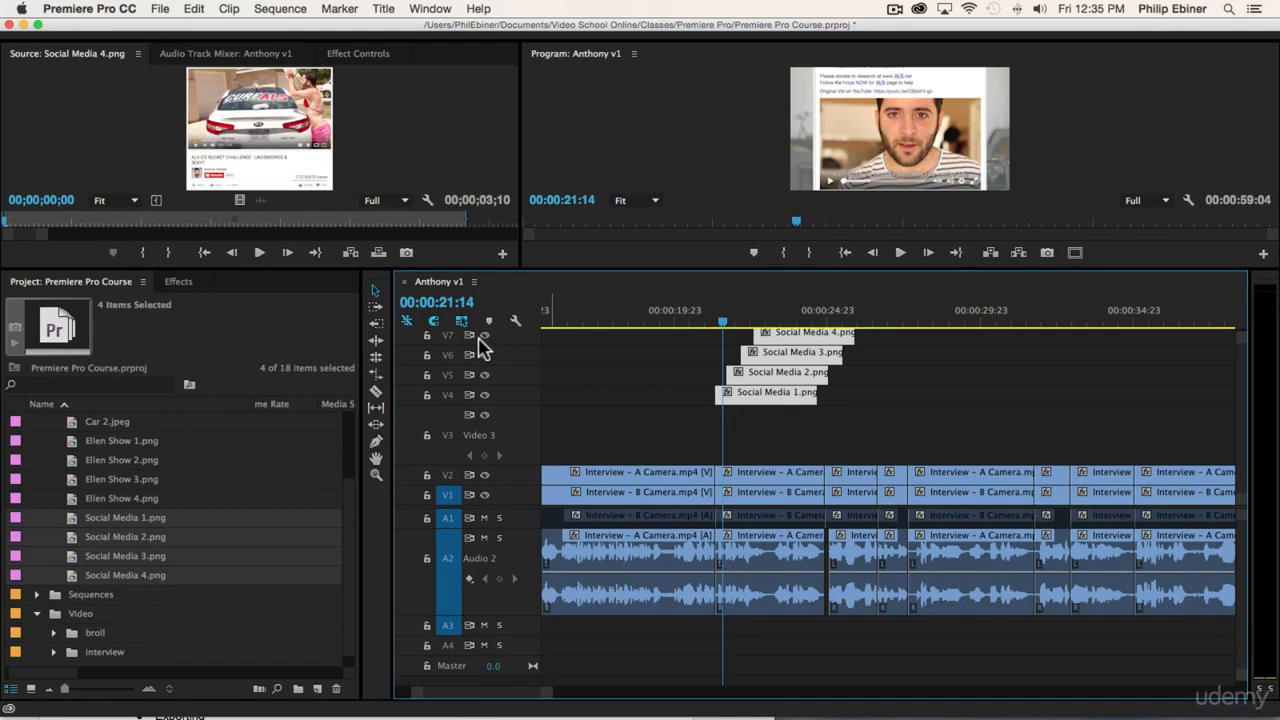
scroll(594, 380, "up", 1)
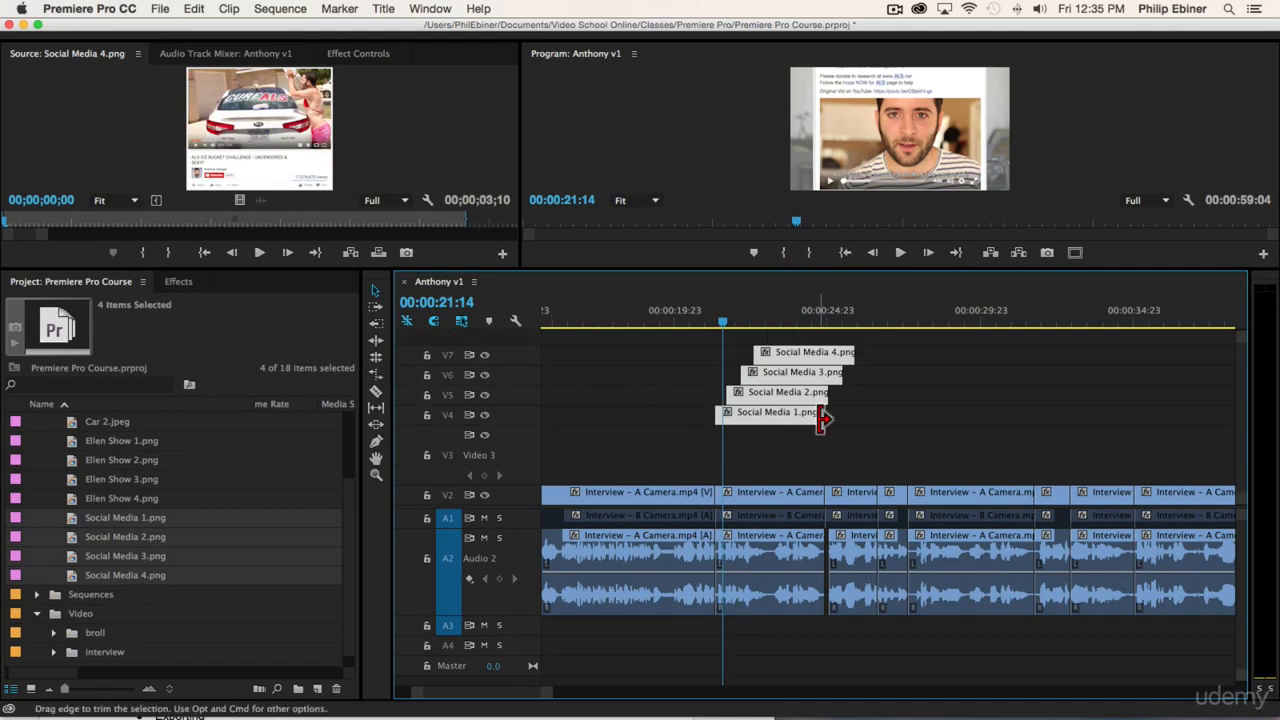
scroll(822, 418, "down", 1)
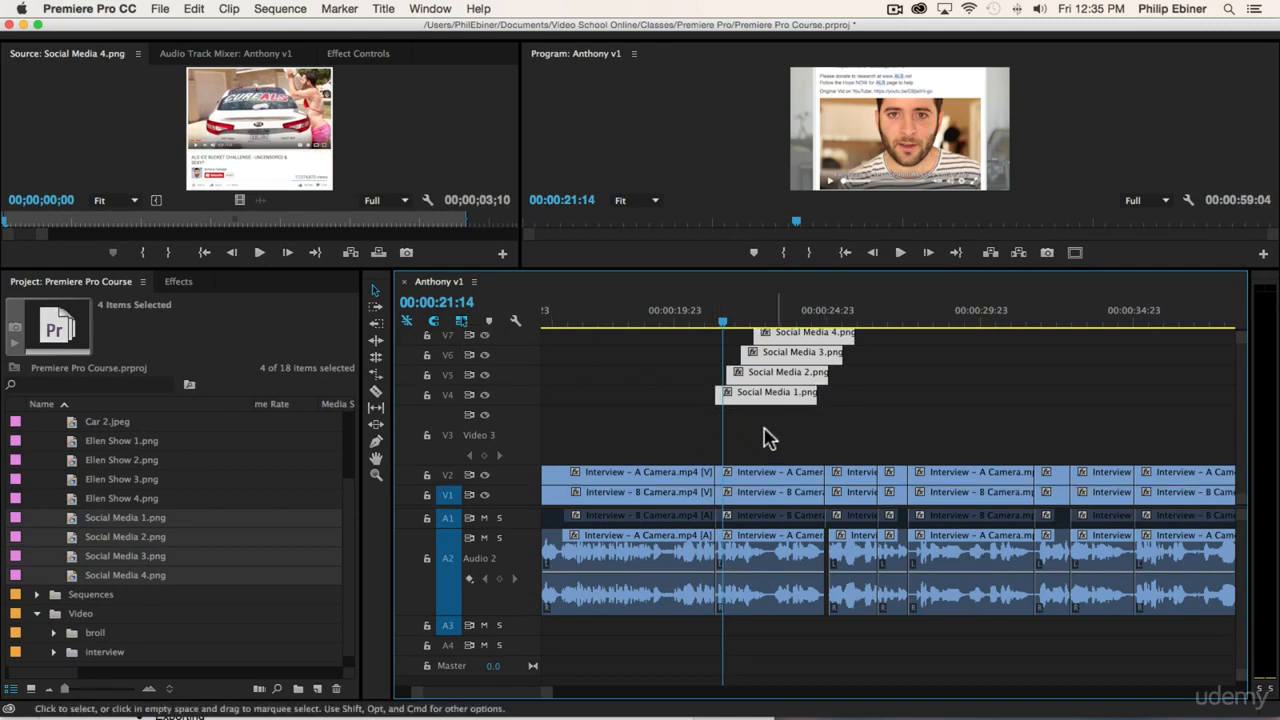
scroll(115, 485, "up", 2)
scroll(180, 588, "down", 2)
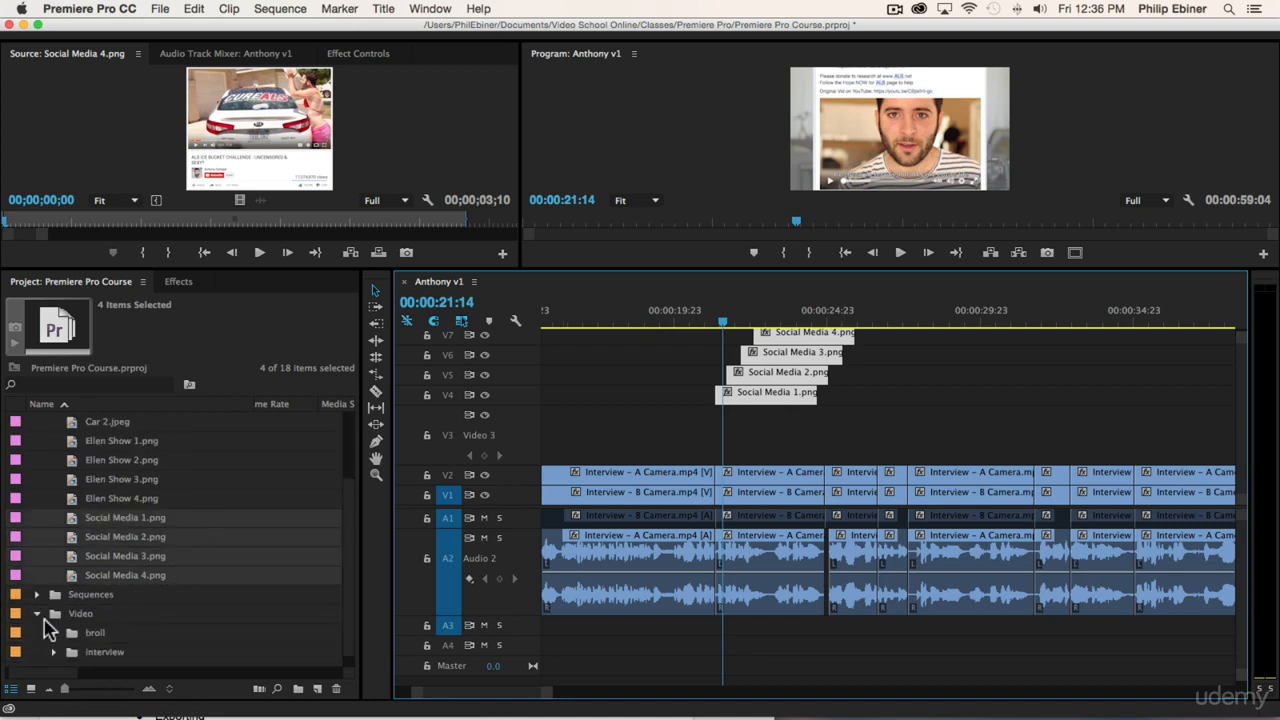
- Collapse the Photos bin and create a new top-level bin named Graphics in the project
left_click(55, 625)
scroll(80, 530, "up", 2)
left_click(37, 441)
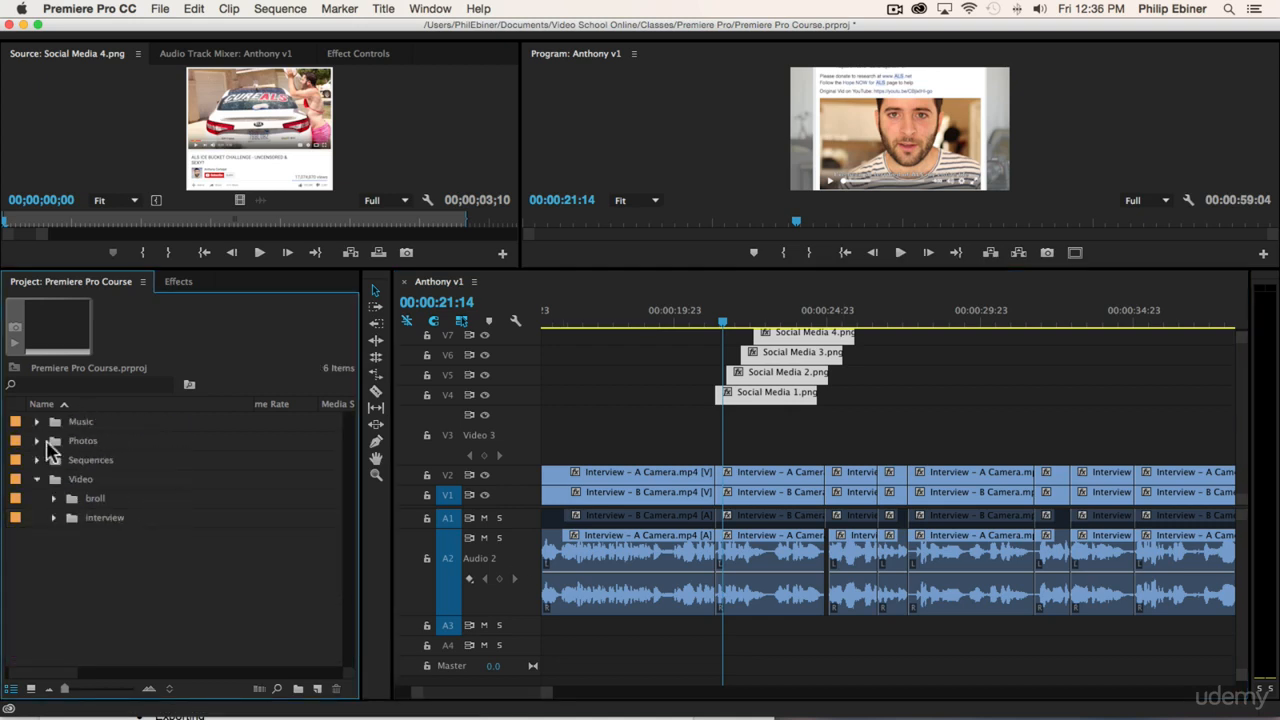
left_click(298, 689)
type("Graphics")
key("Tab")
left_click(96, 424)
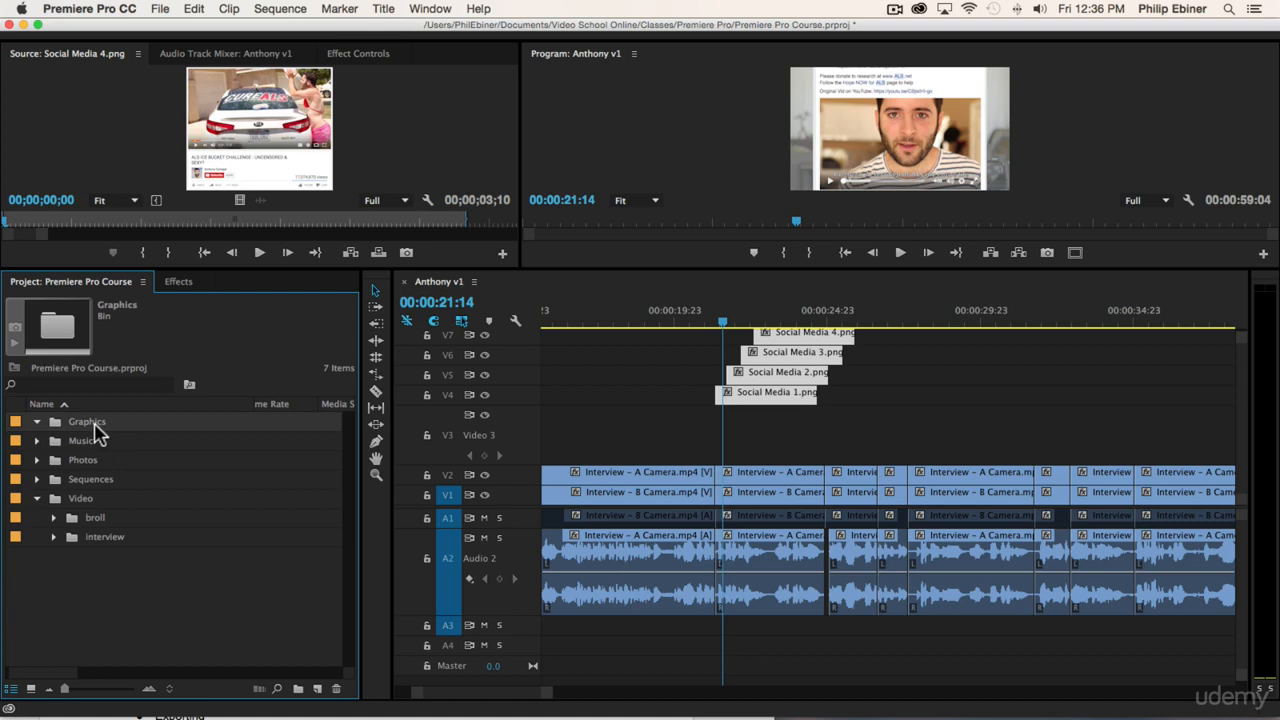
- Create a color matte in the Graphics bin at 640 x 360, 23.976fps and square pixels, with white (FFFFFF) as its color
left_click(318, 690)
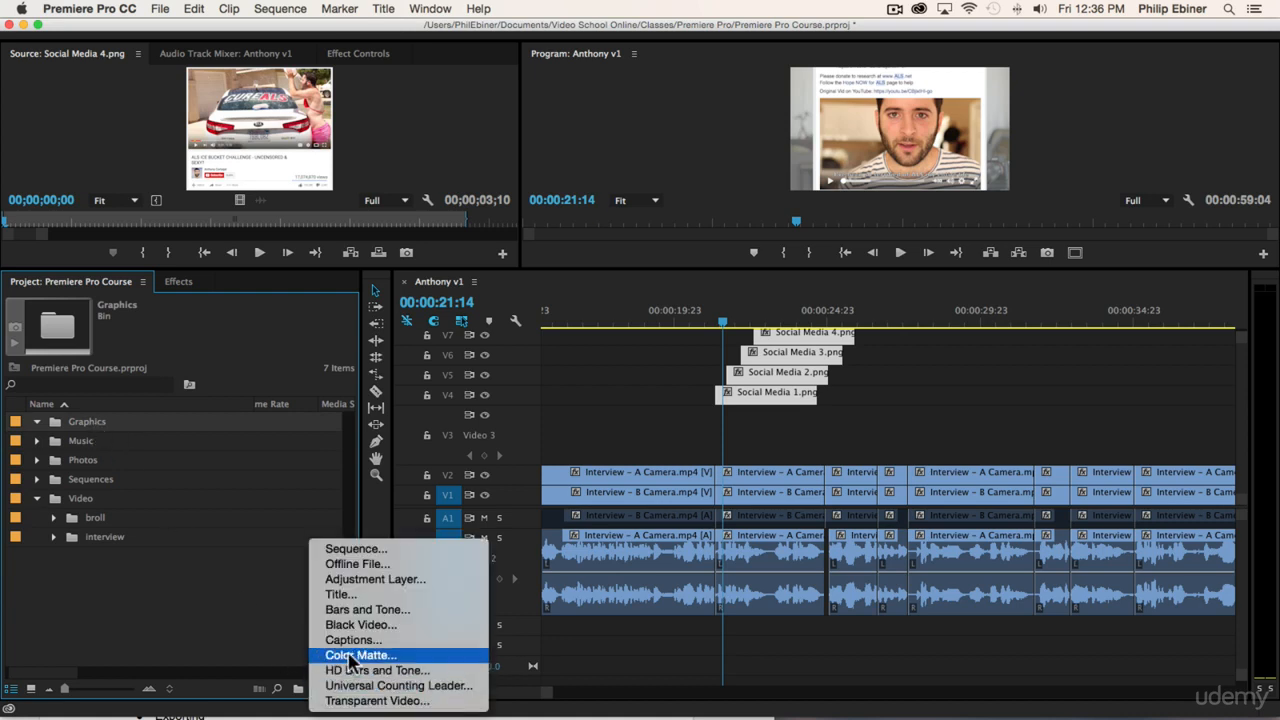
left_click(370, 655)
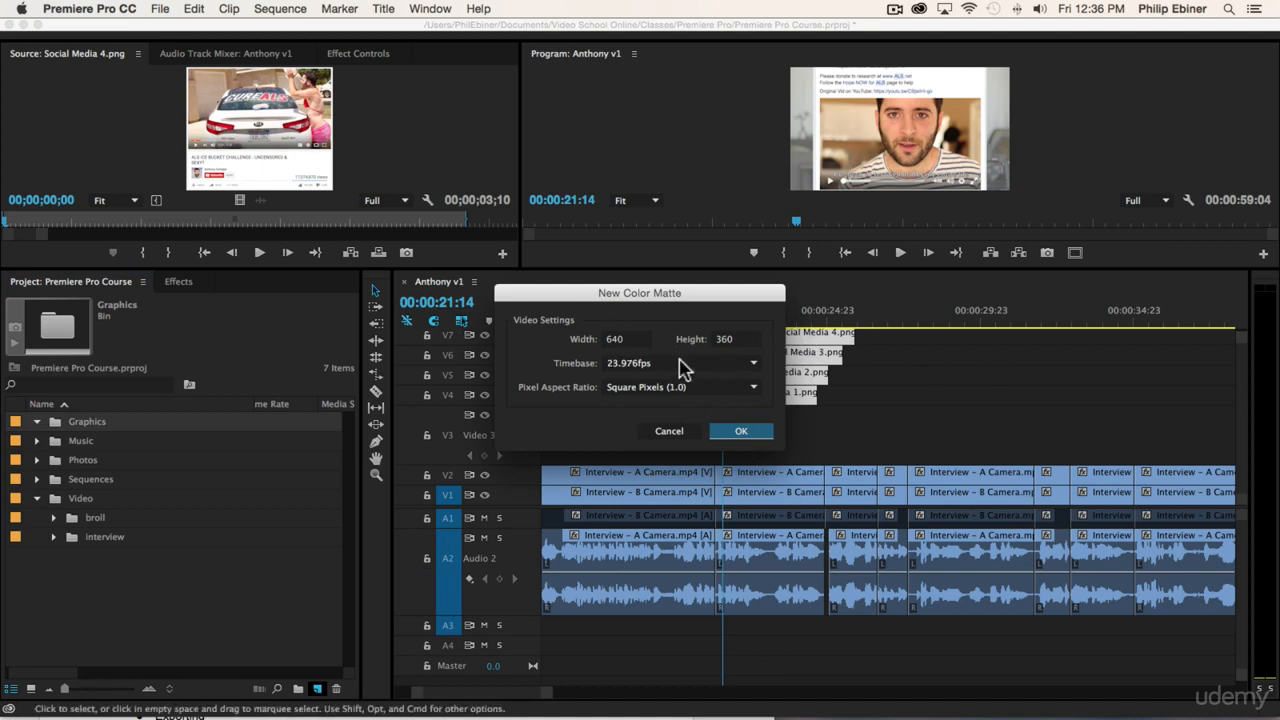
left_click(730, 431)
left_click_drag(528, 236, 438, 396)
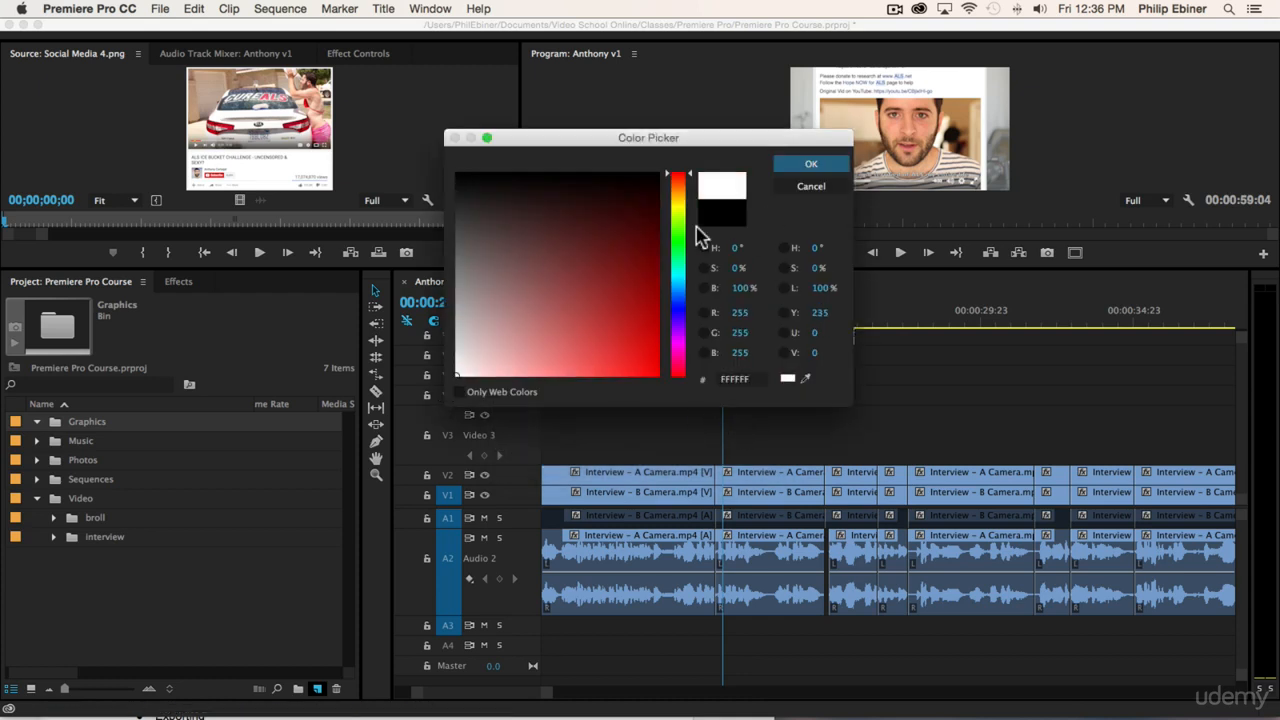
left_click_drag(520, 350, 400, 430)
left_click(741, 380)
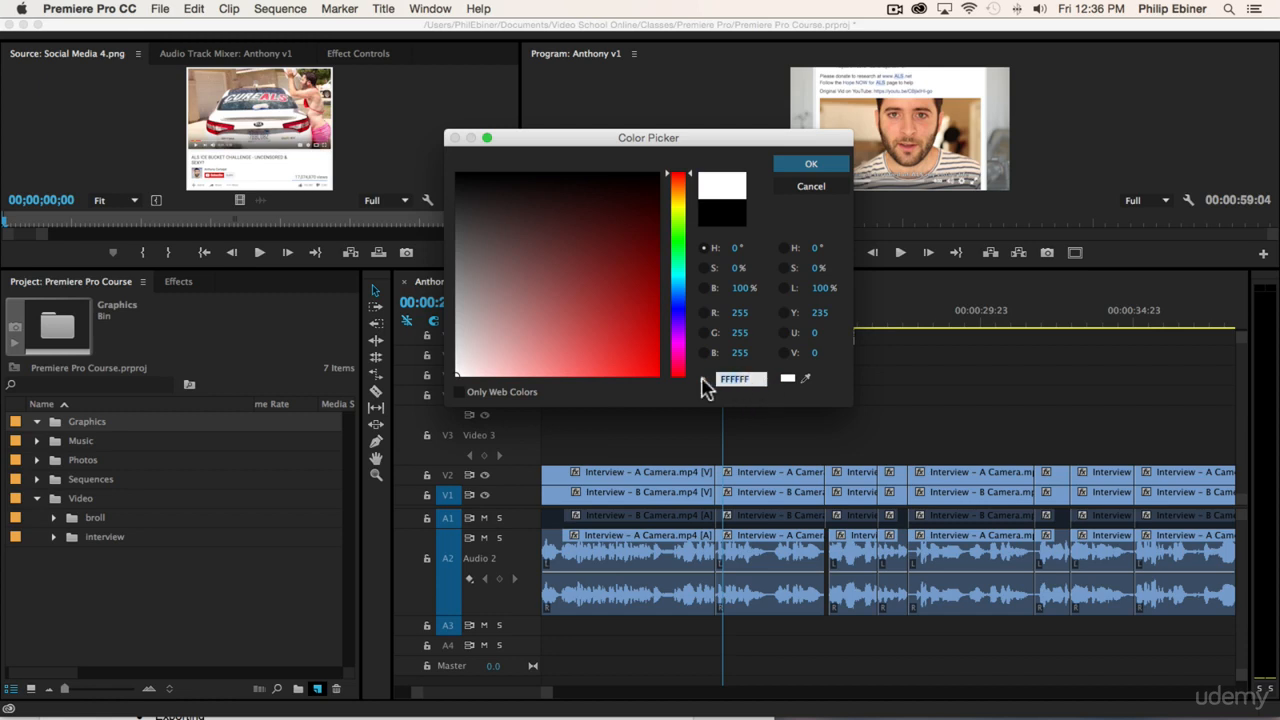
left_click_drag(468, 327, 403, 387)
left_click(805, 379)
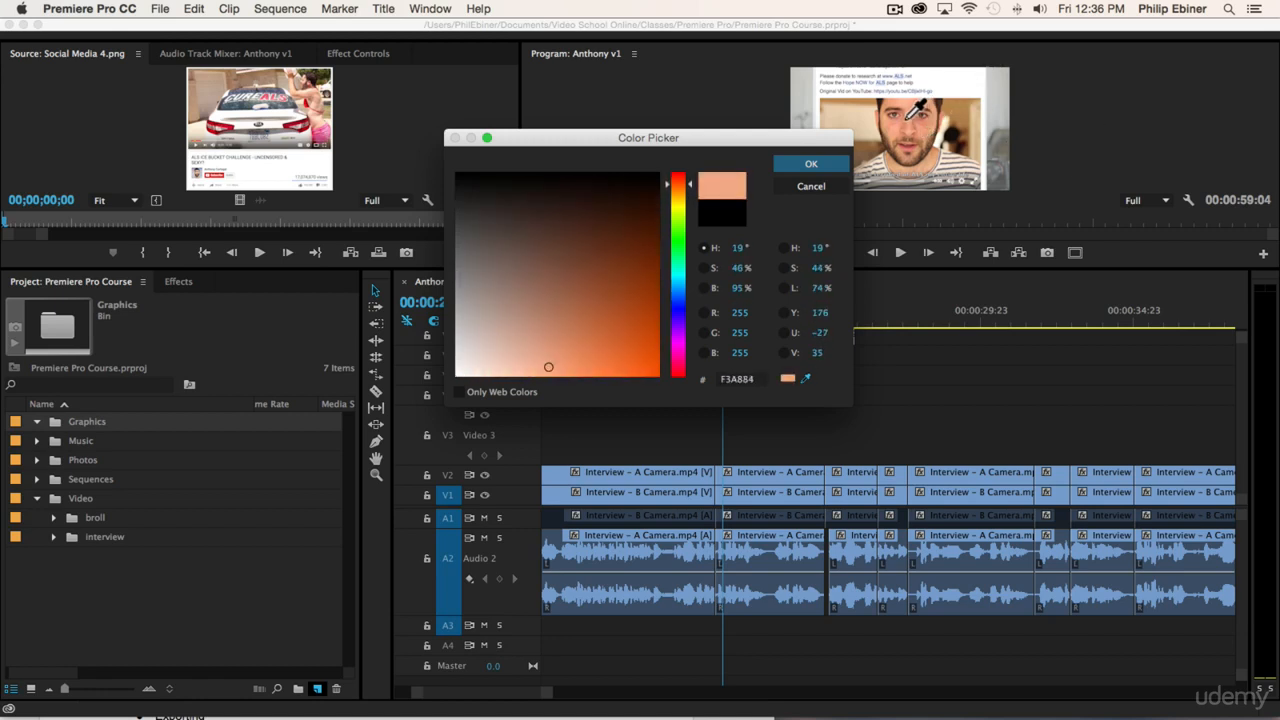
left_click(904, 126)
mouse_move(600, 356)
left_mouse_down()
mouse_move(174, 461)
mouse_move(190, 463)
left_mouse_up()
left_click(820, 164)
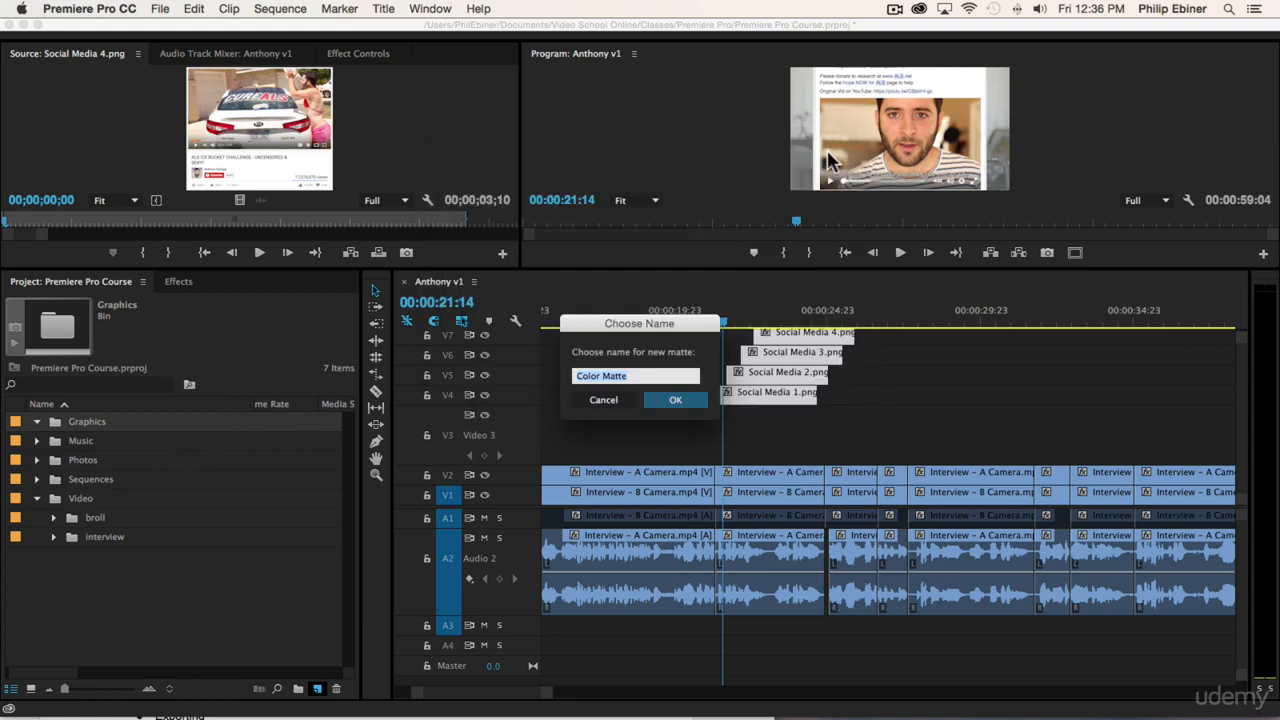
- Name the new matte White Matte and add it to the Graphics bin
type("White")
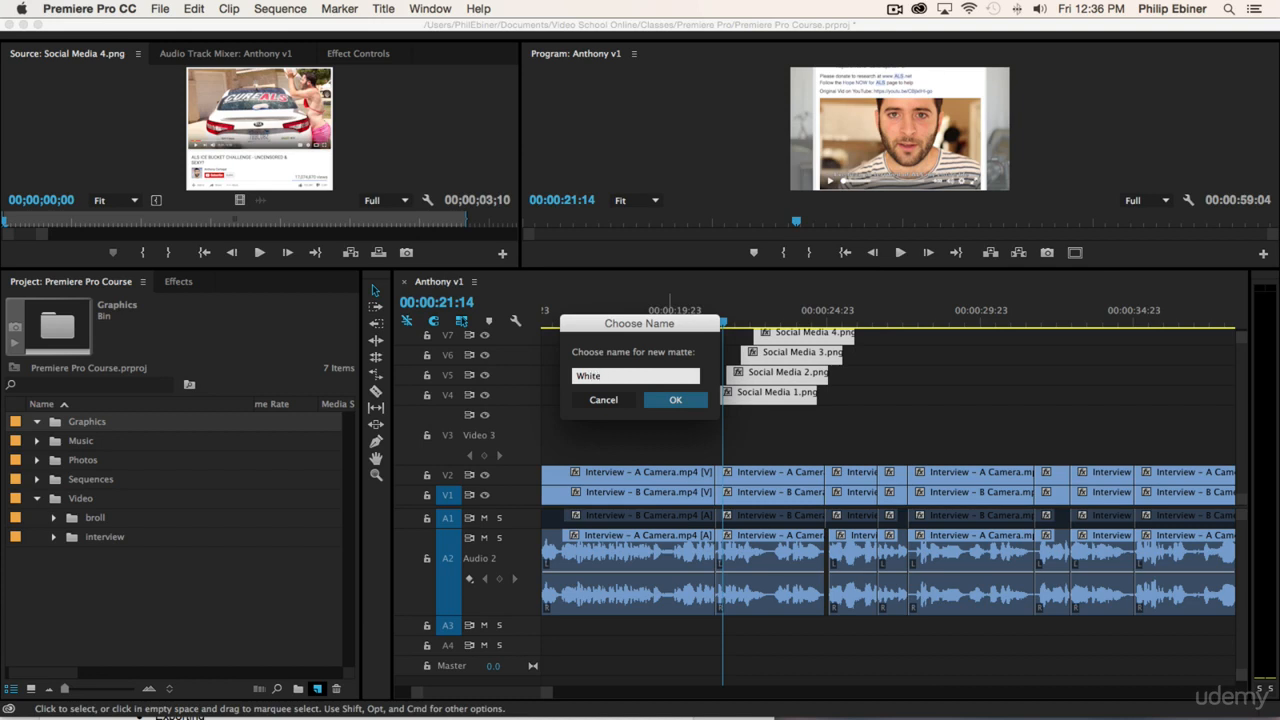
type(" Matte")
left_click(657, 398)
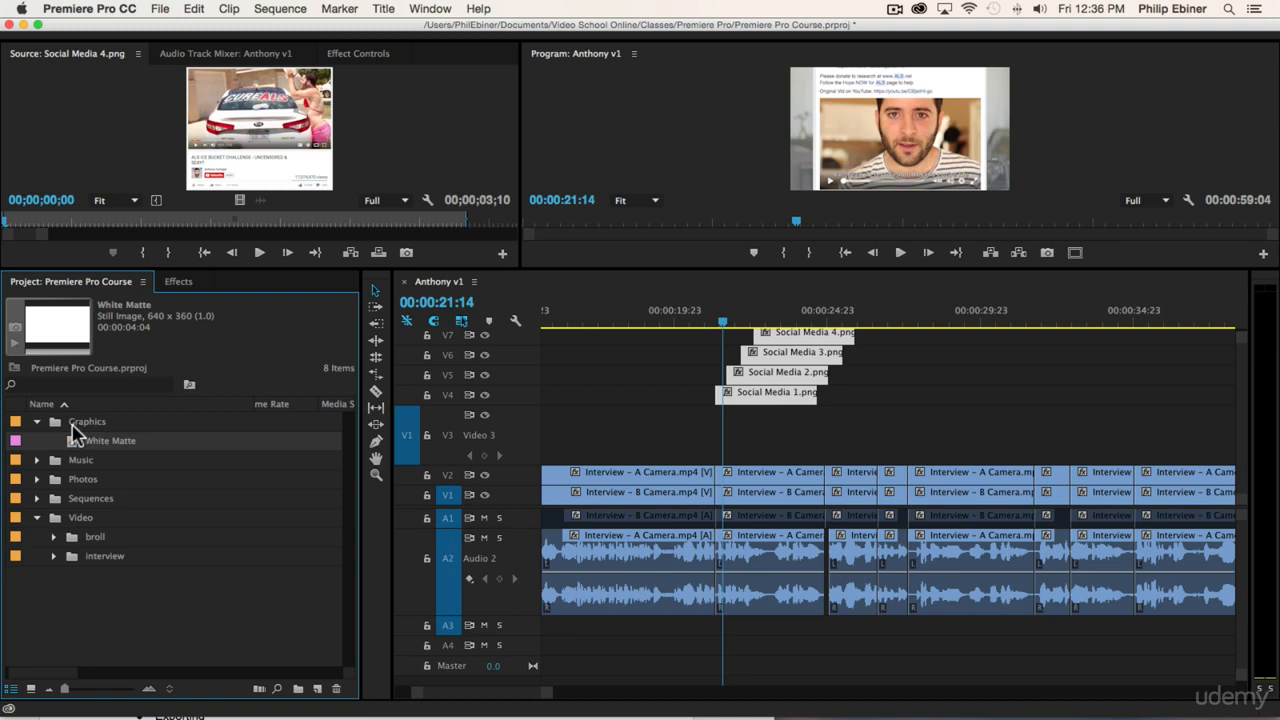
- Place White Matte on V3 beneath the social media stack, starting at 00:00:21:08, and preview it from 00:00:20:14
left_click_drag(150, 430, 722, 432)
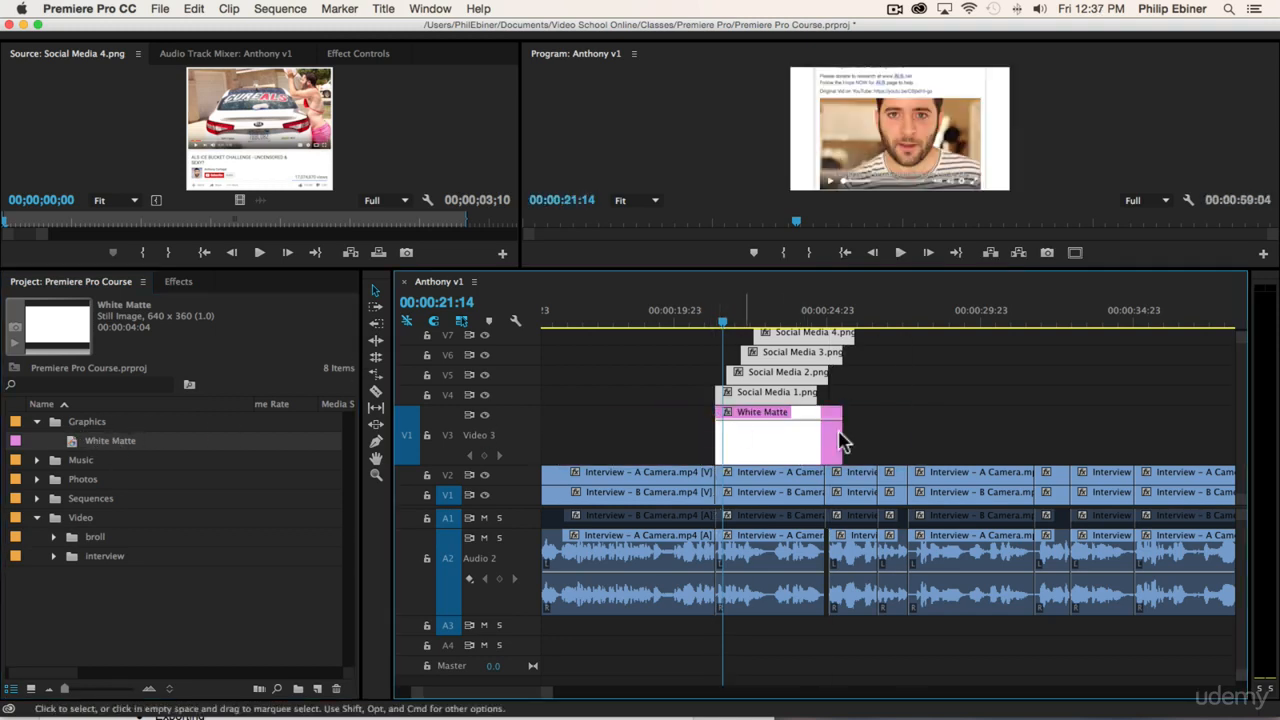
left_click_drag(710, 320, 694, 321)
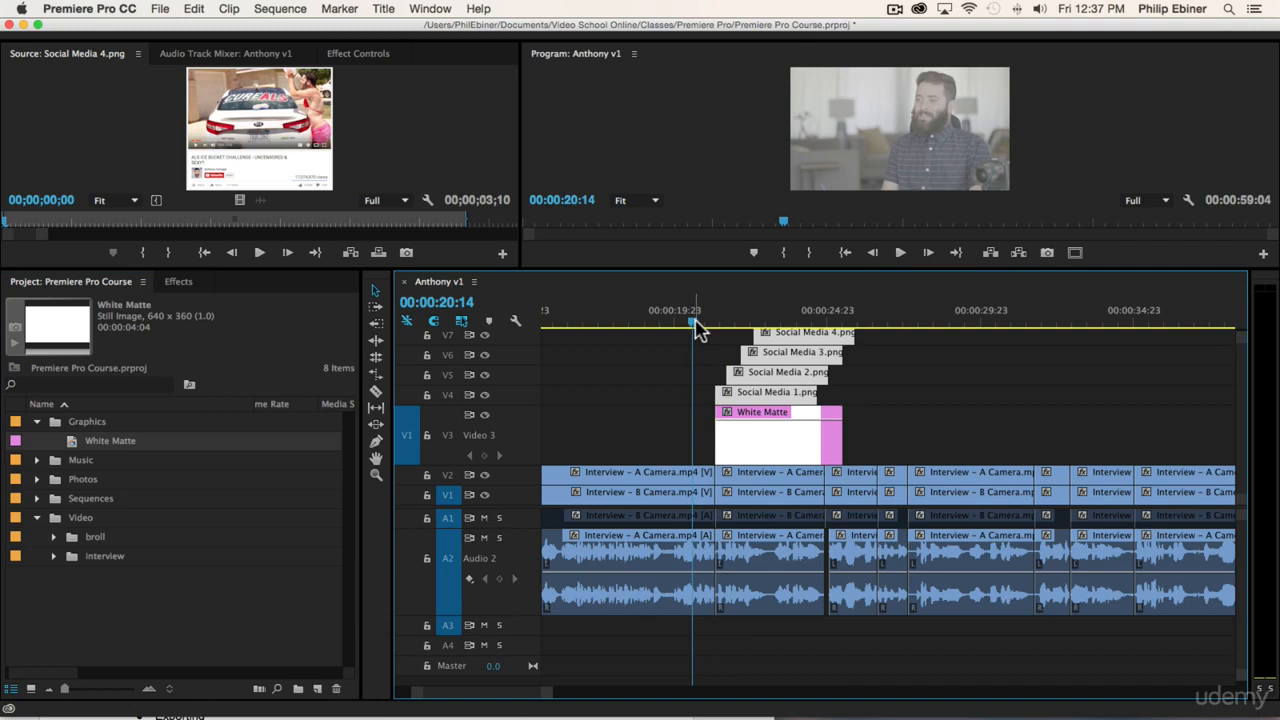
key("space")
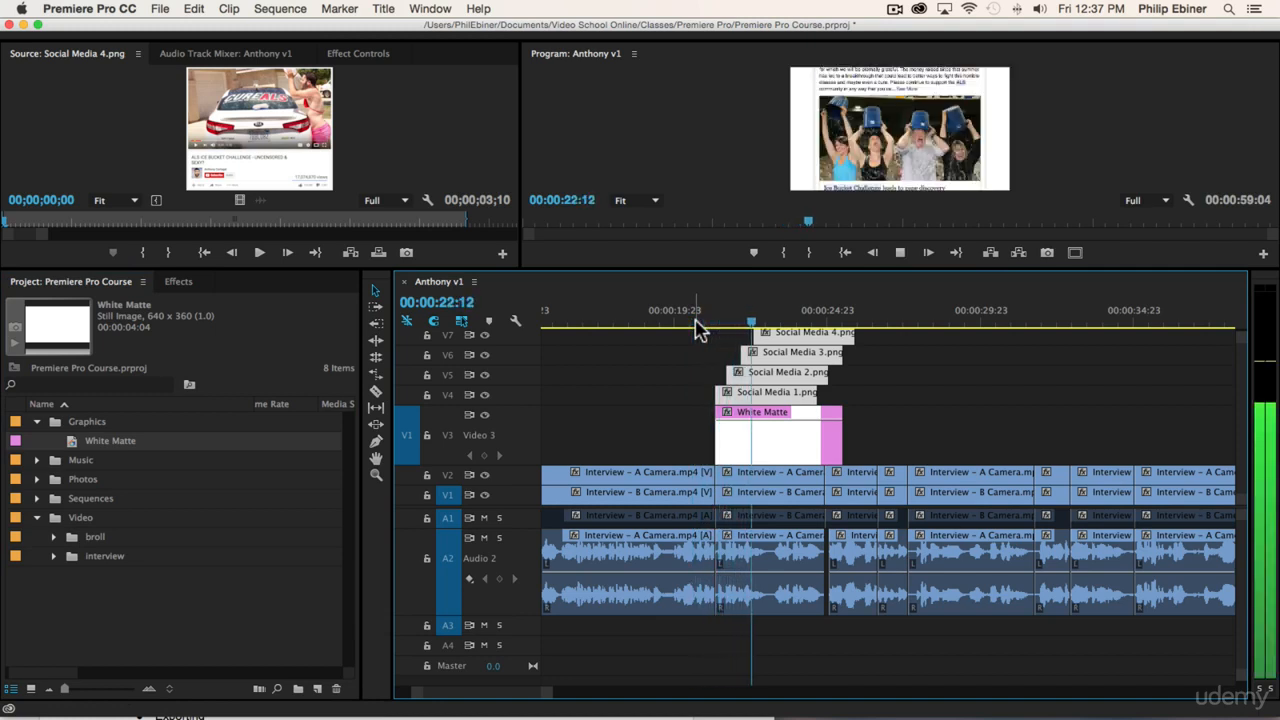
key("space")
scroll(918, 393, "up", 1)
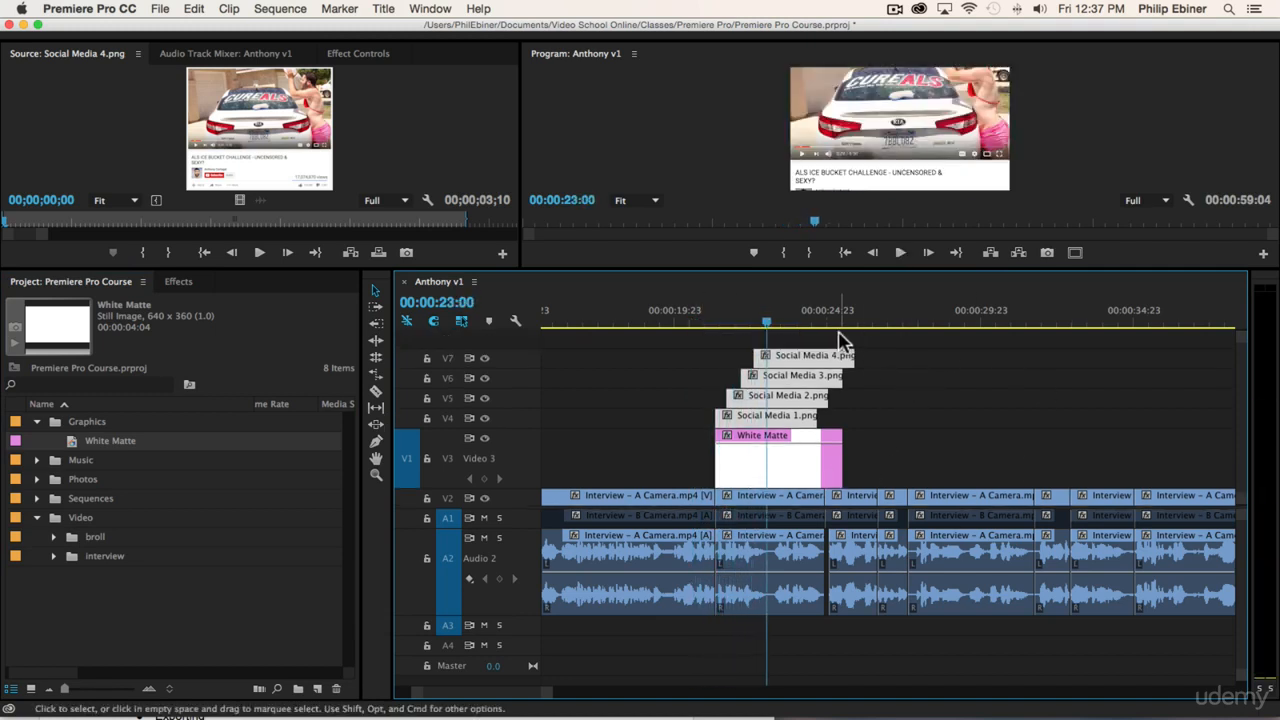
- Extend White Matte to the end of Social Media 4.png, clear the clip selection and play the section that follows
left_click_drag(837, 457, 851, 455)
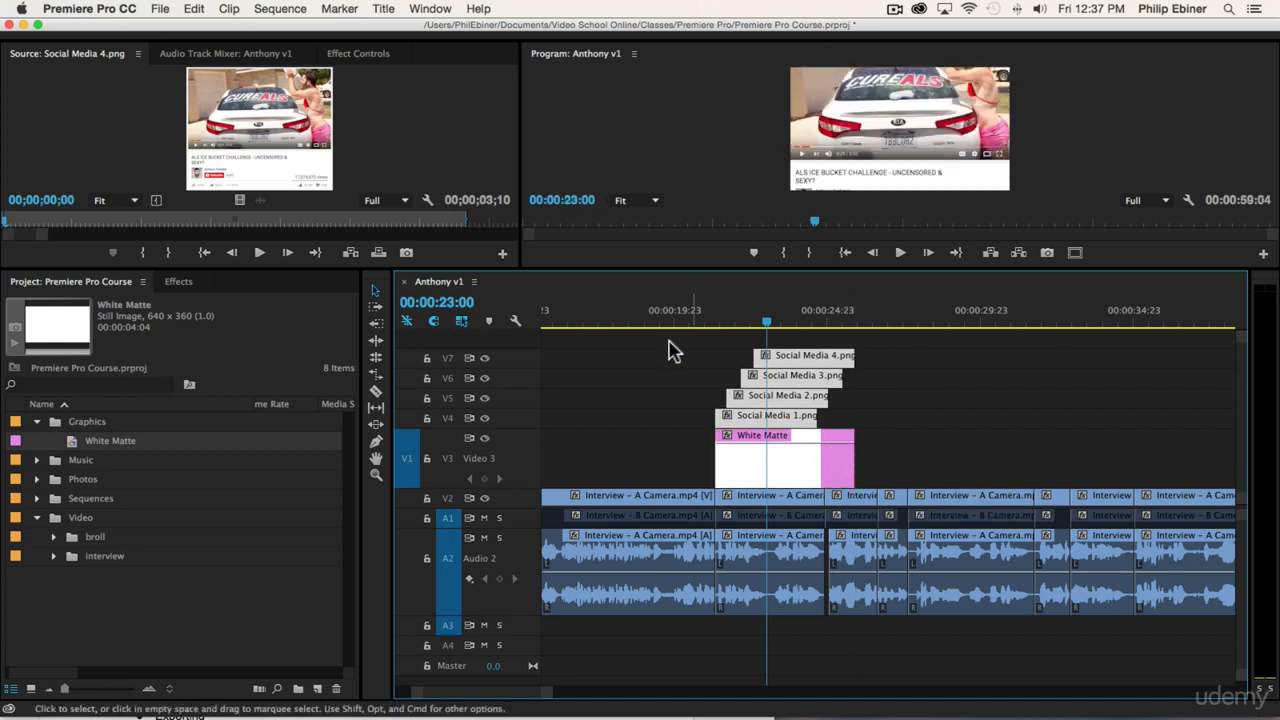
left_click_drag(766, 323, 851, 325)
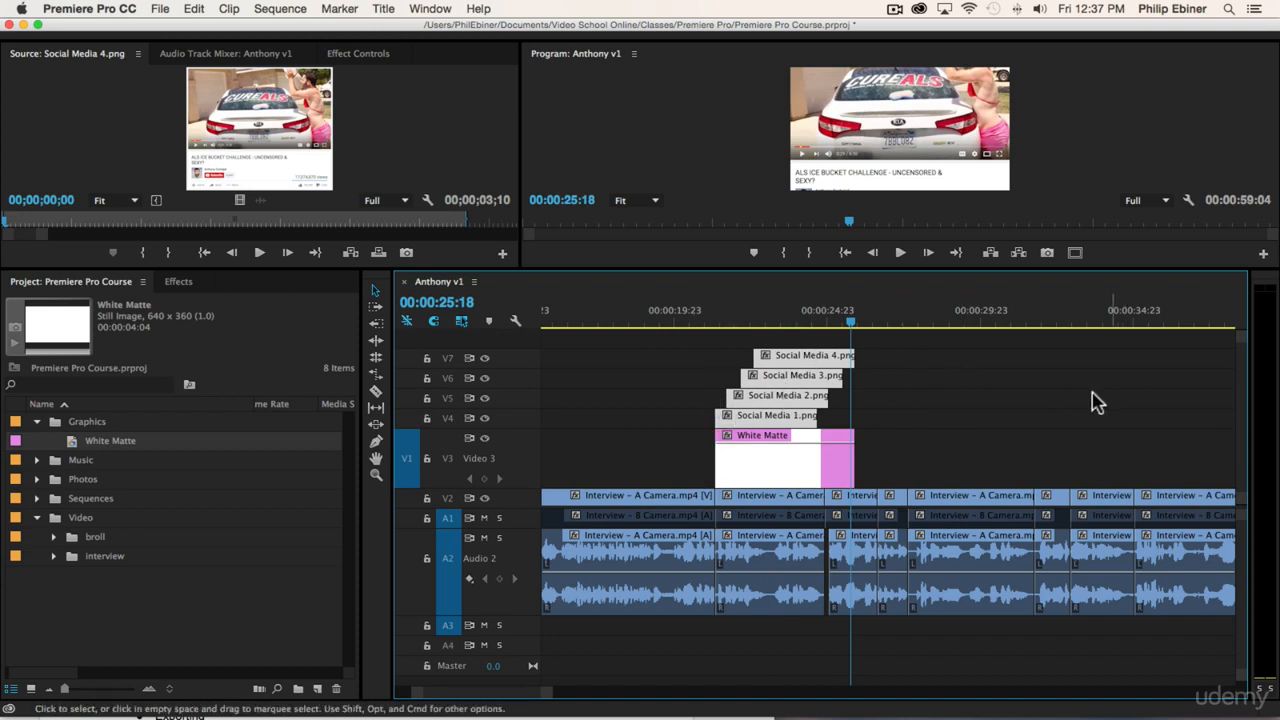
left_click(1010, 405)
left_click(786, 322)
key("space")
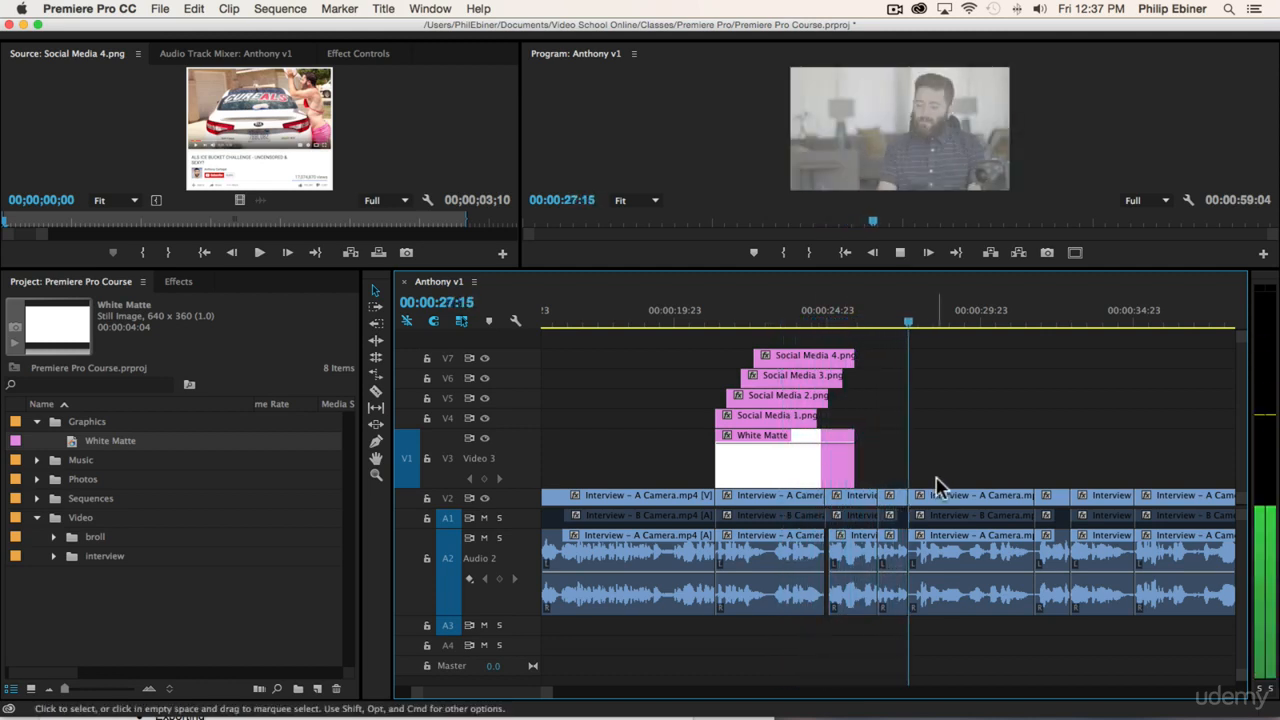
- Extend White Matte on V3 to the interview cut at 00:00:27:14 and play through its end
left_click(857, 470)
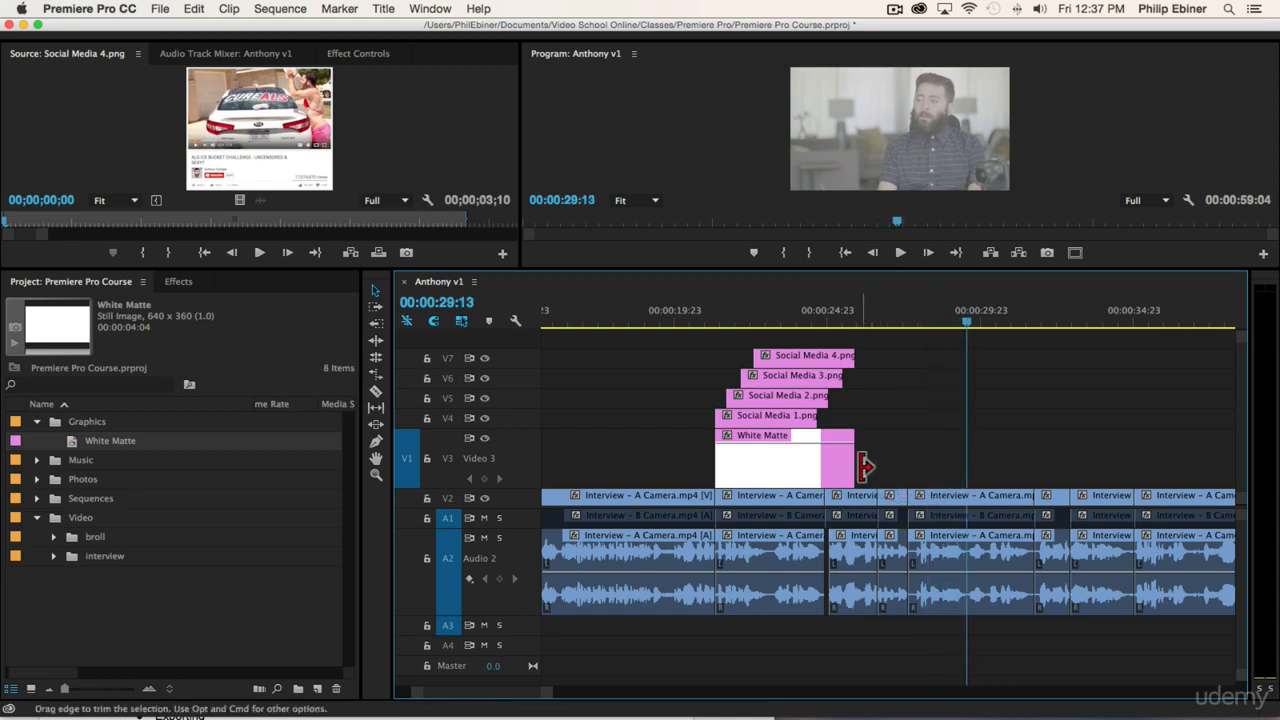
left_click_drag(886, 460, 920, 452)
left_click(864, 322)
key("space")
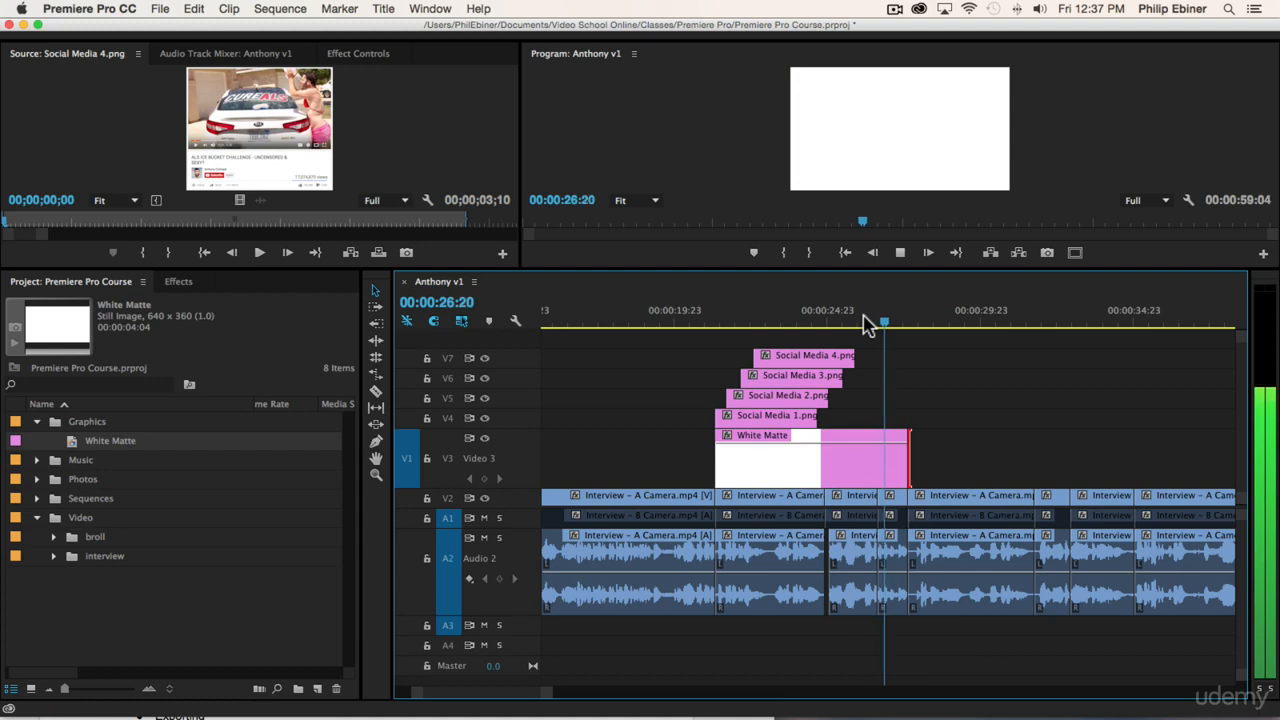
key("space")
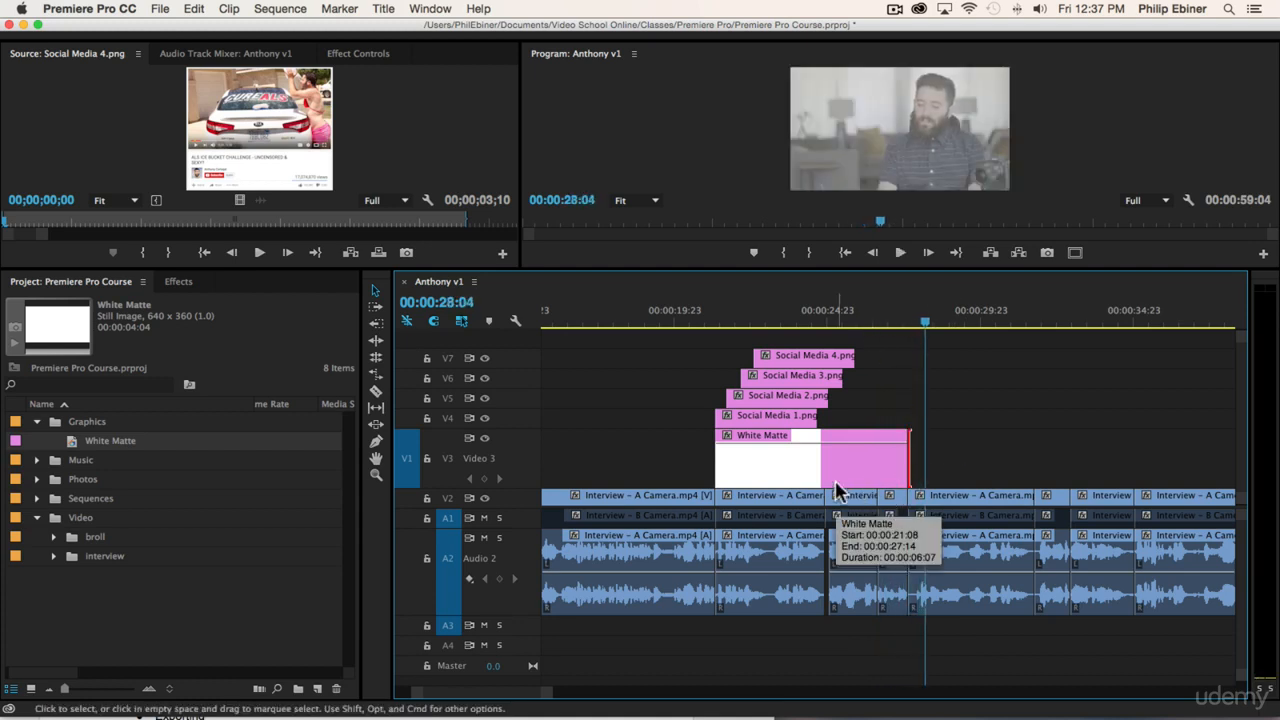
- Extend Social Media 1.png through Social Media 4.png together by the same amount so that Social Media 4.png ends with White Matte
left_click_drag(877, 343, 782, 418)
left_click_drag(858, 366, 920, 366)
scroll(1135, 395, "down", 1)
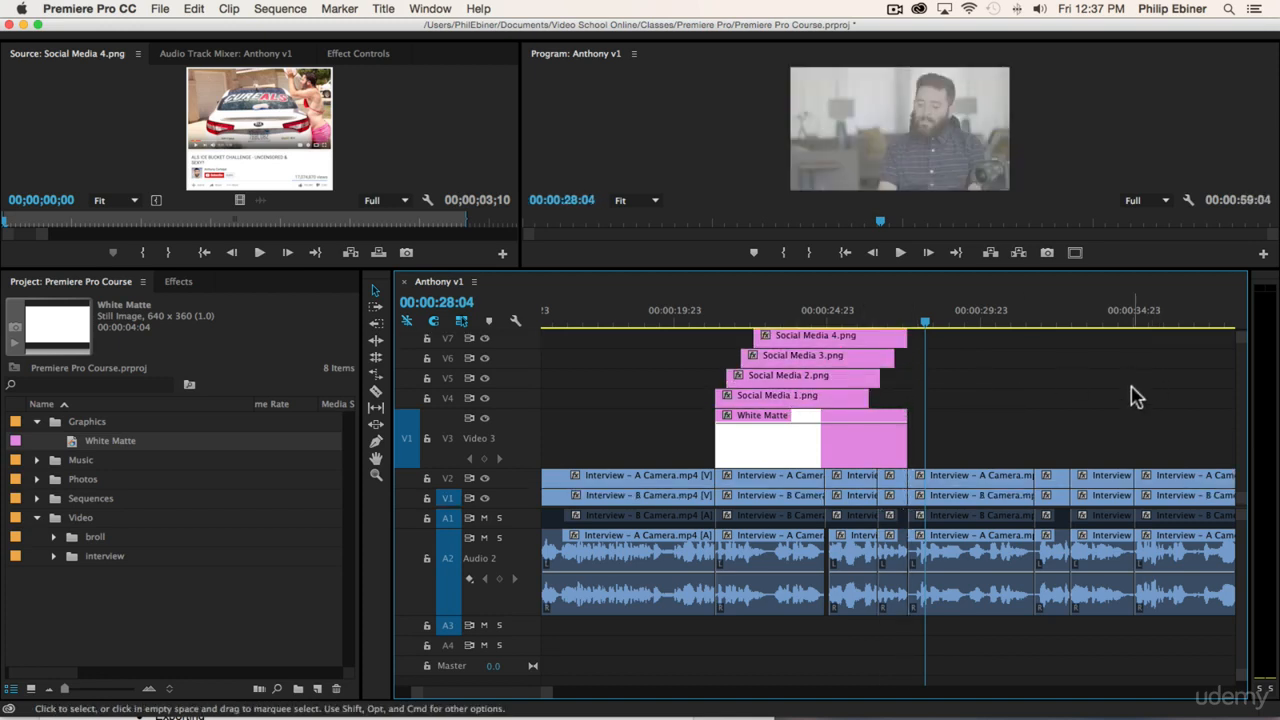
- Play on to 00:00:34:07, and place the second photo of the interviewee with his mother on V3 just after 00:00:31:14
key("space")
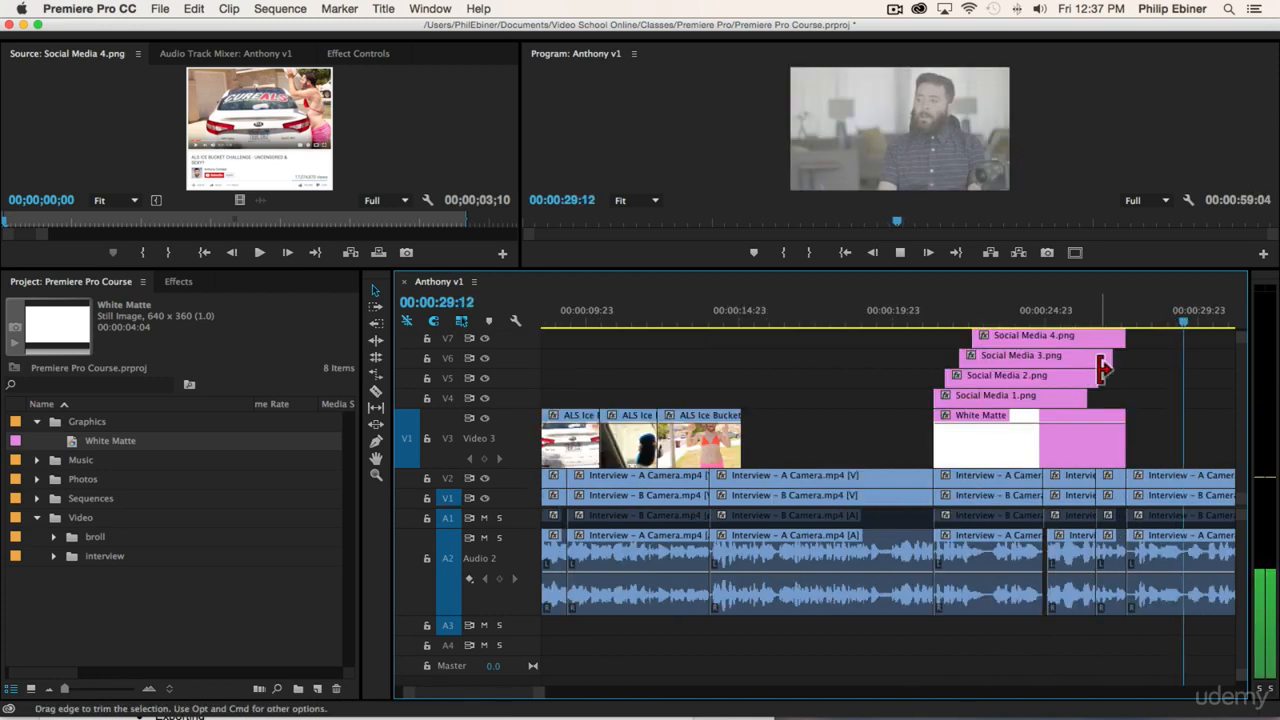
scroll(1037, 385, "down", 4)
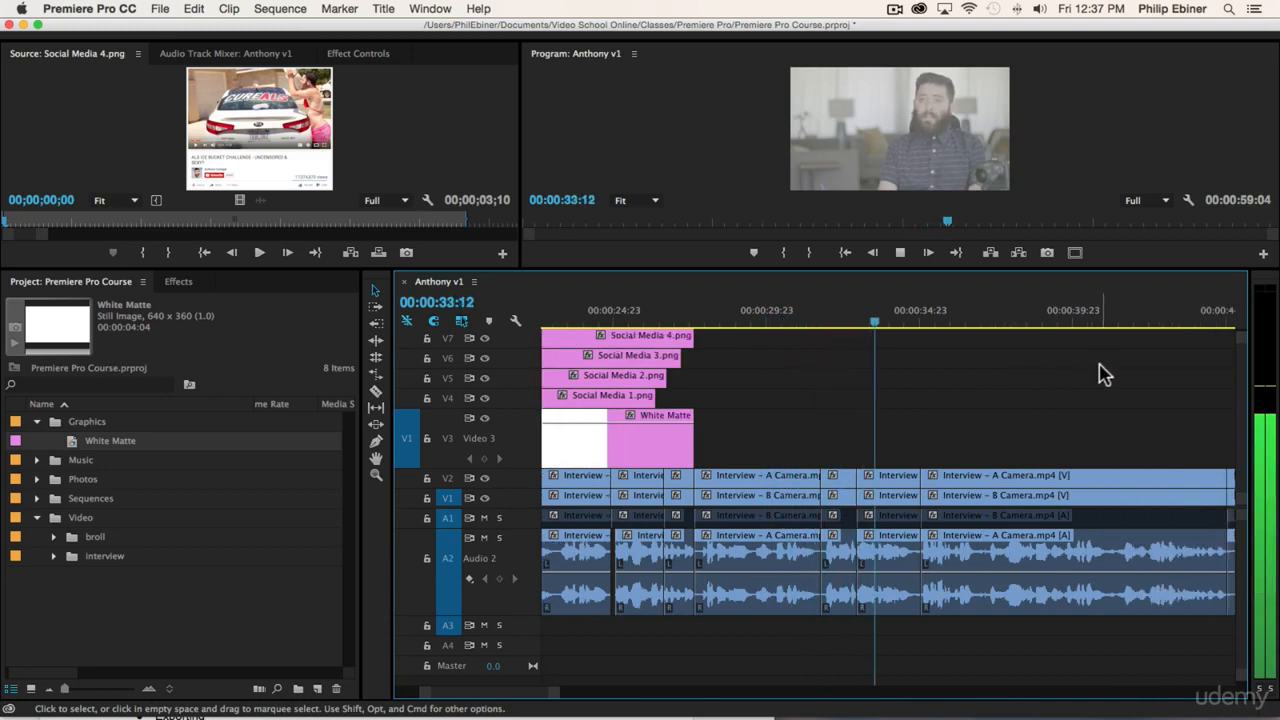
key("space")
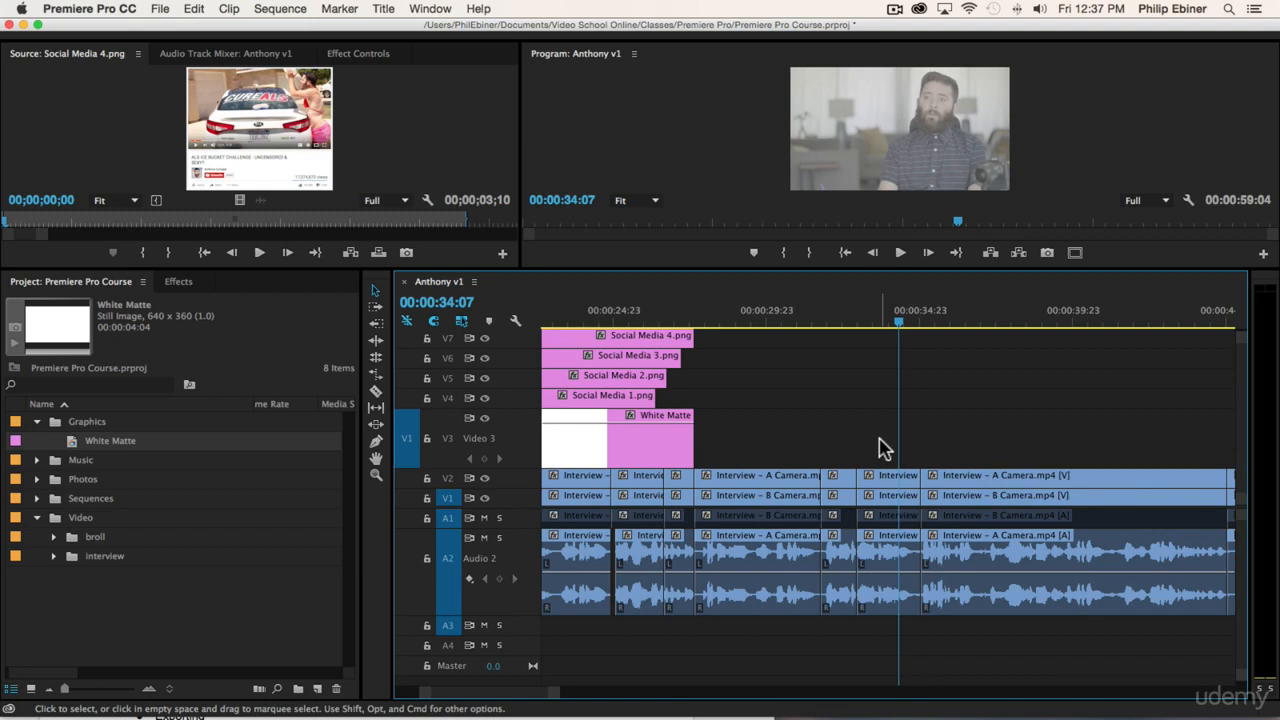
left_click(818, 330)
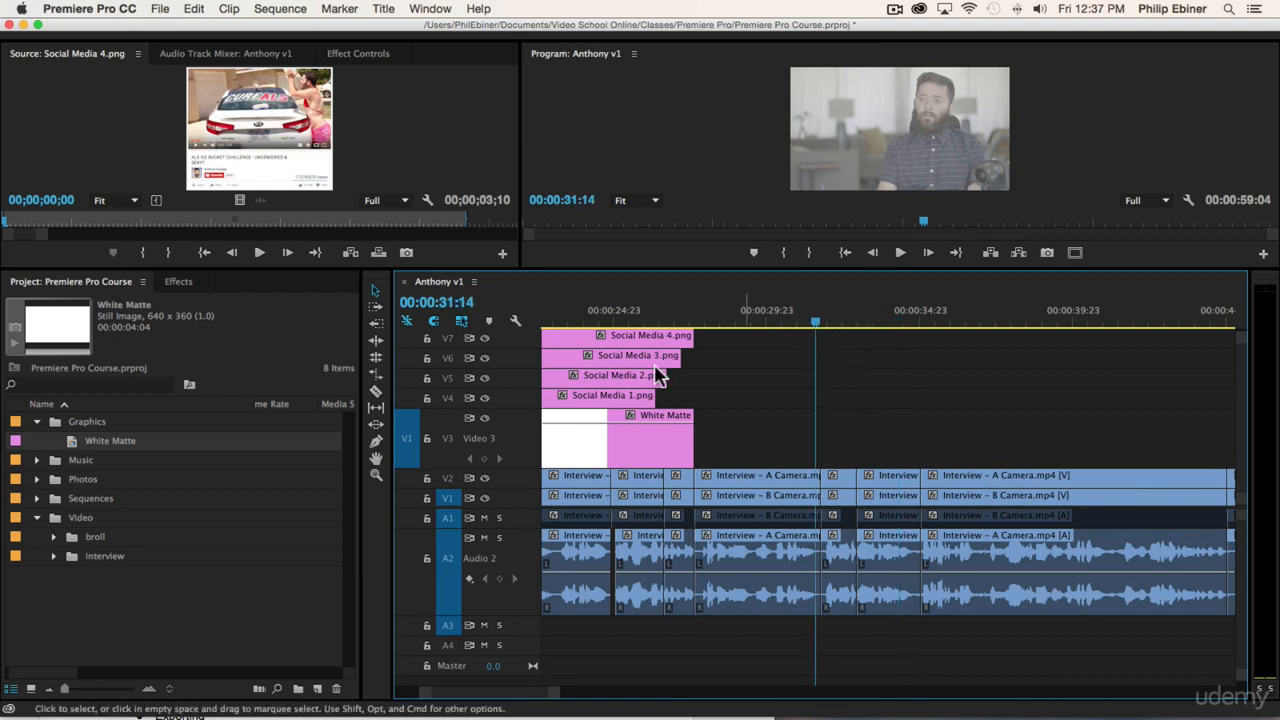
left_click(37, 422)
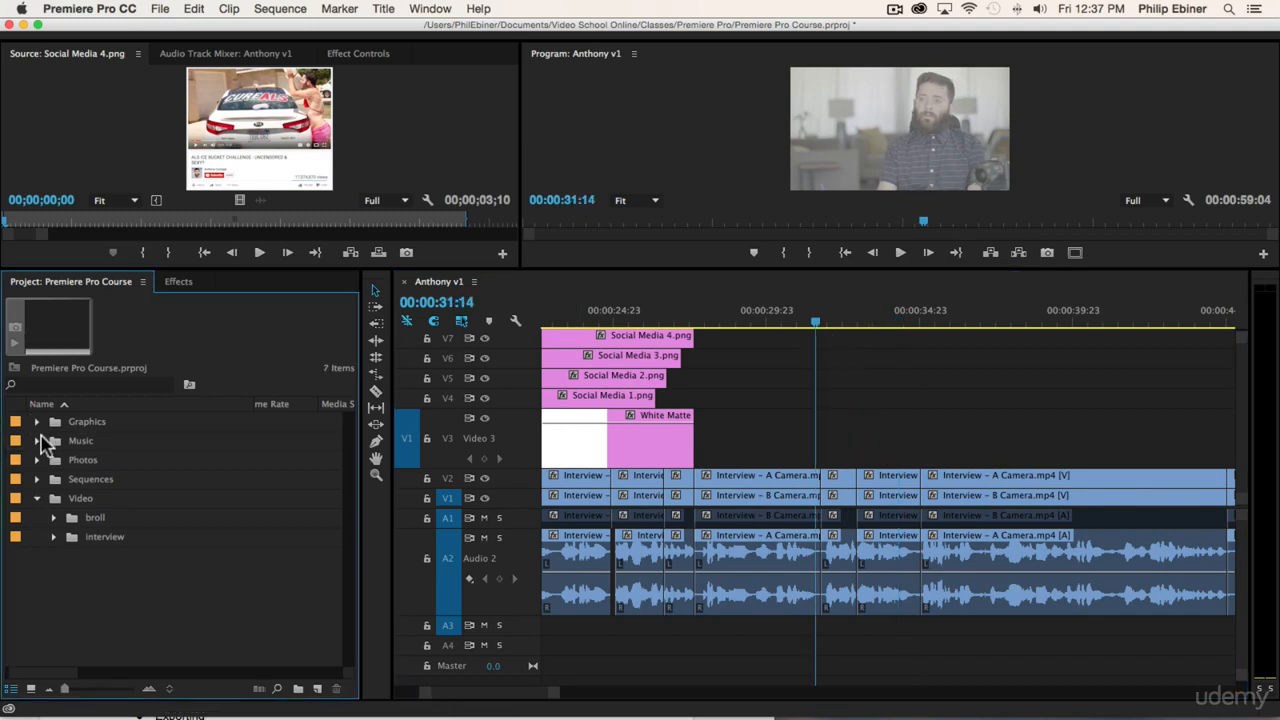
left_click(37, 460)
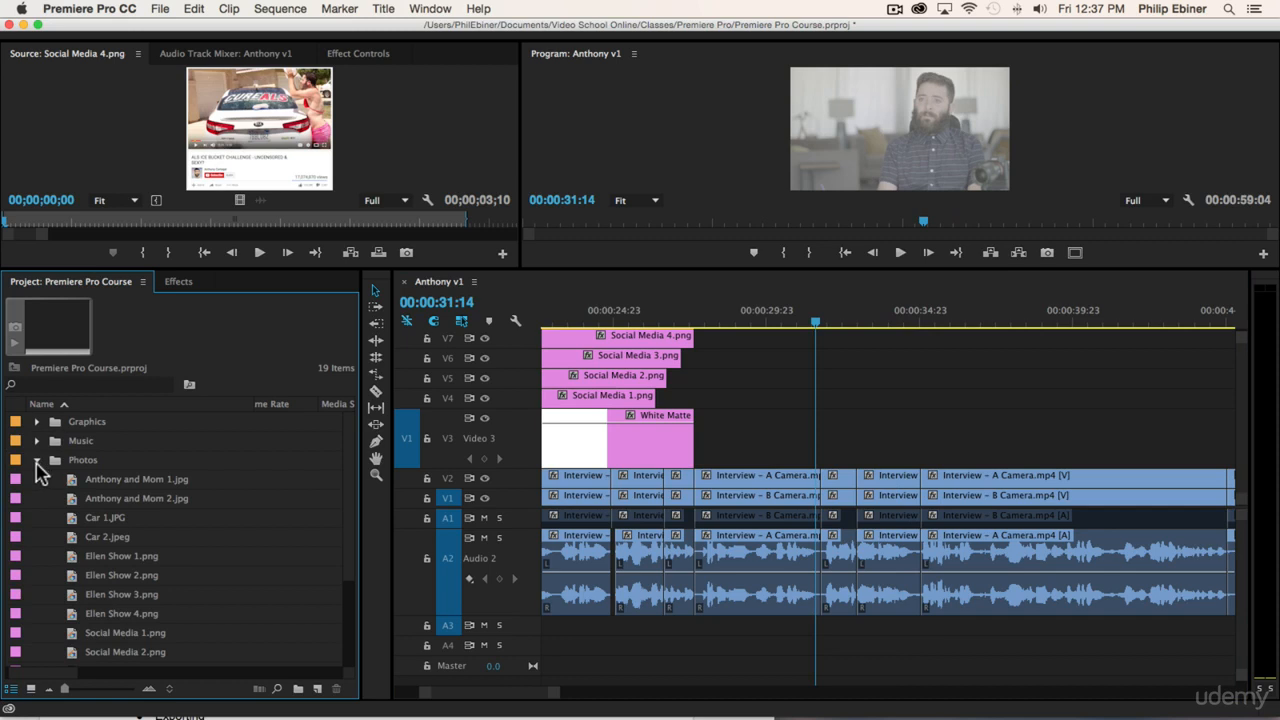
double_click(157, 482)
double_click(155, 500)
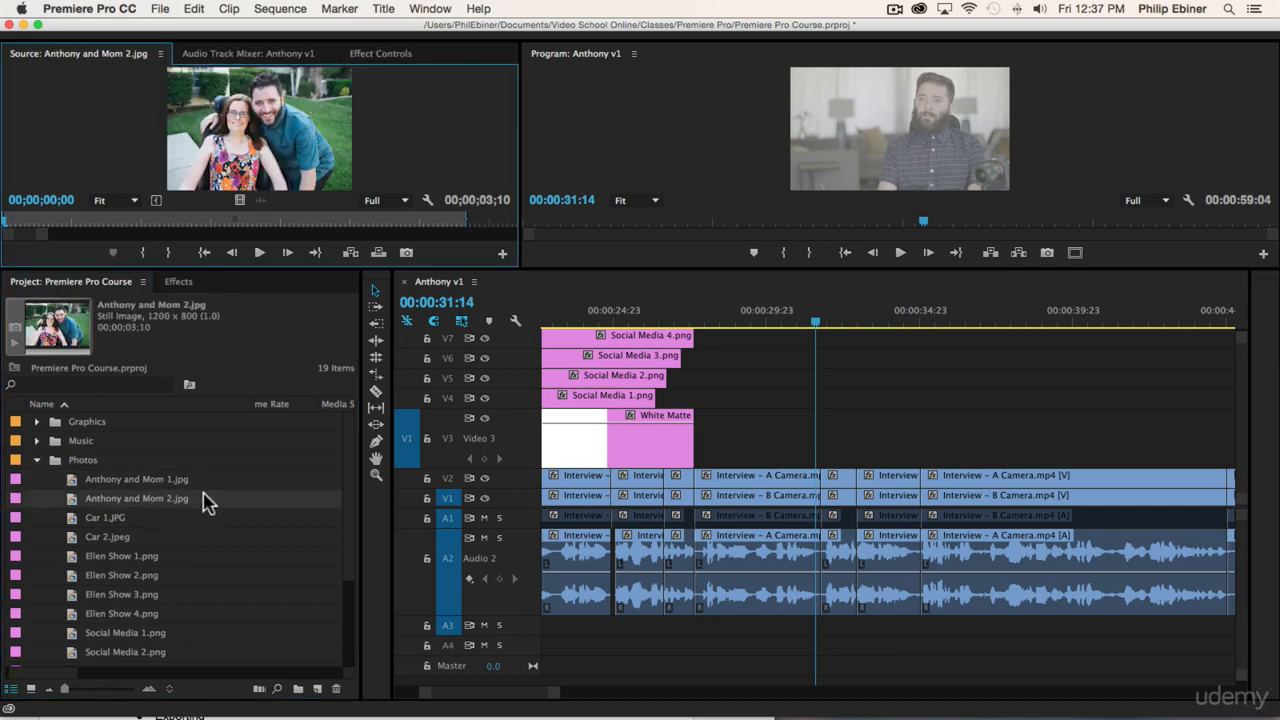
left_click_drag(92, 510, 817, 462)
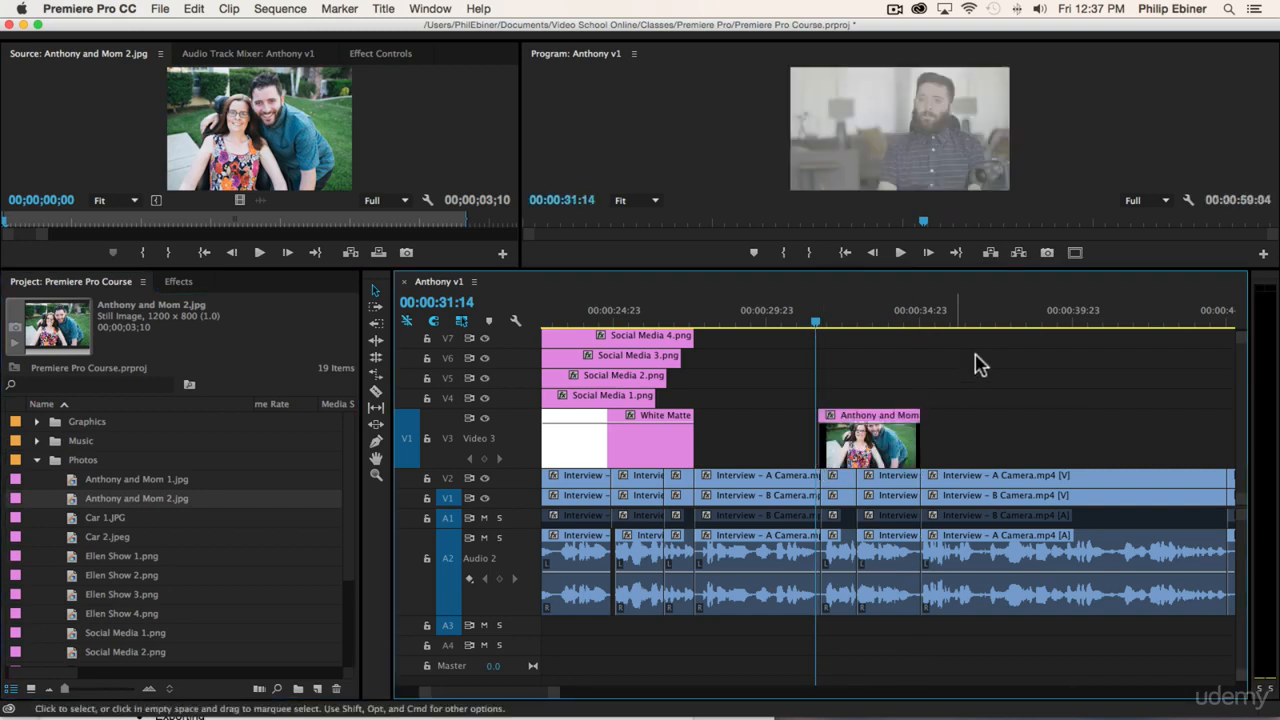
- Extend the mother-and-son photo on V3 to about 00:00:36:08 while playing the section, and enlarge the monitor area
left_click_drag(918, 448, 949, 450)
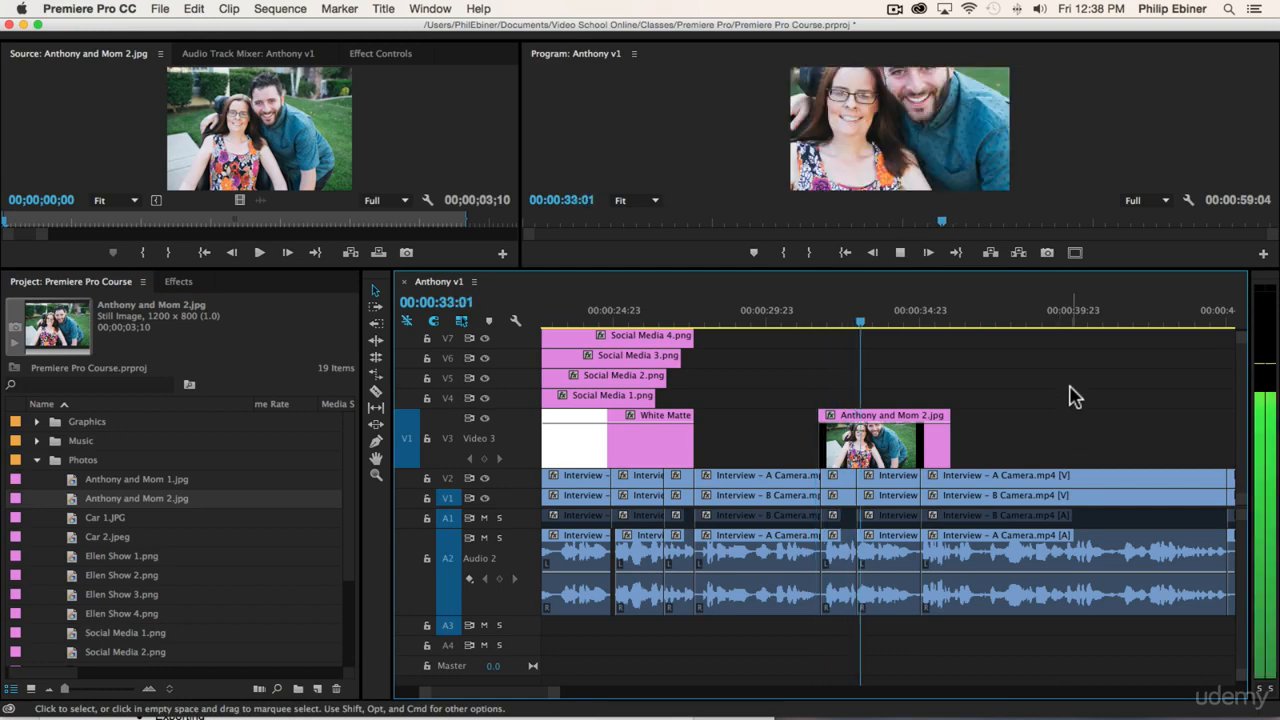
key("space")
left_click_drag(886, 270, 884, 368)
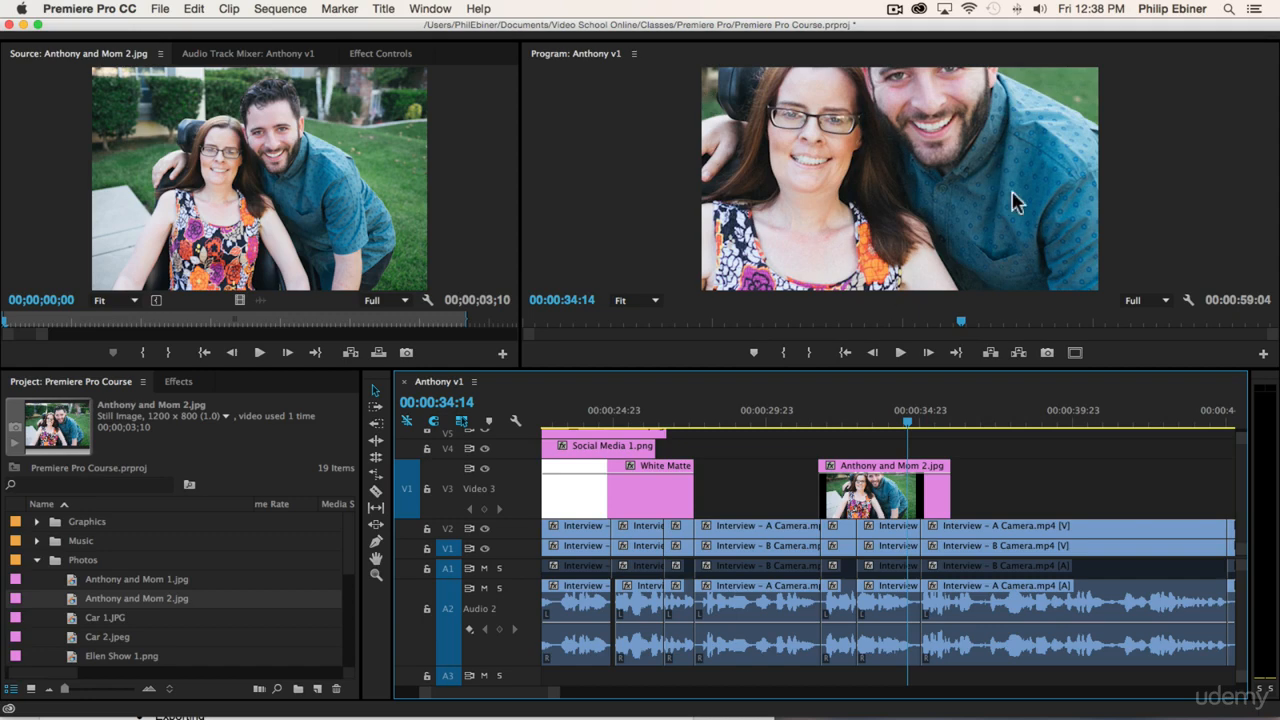
left_click_drag(948, 492, 937, 492)
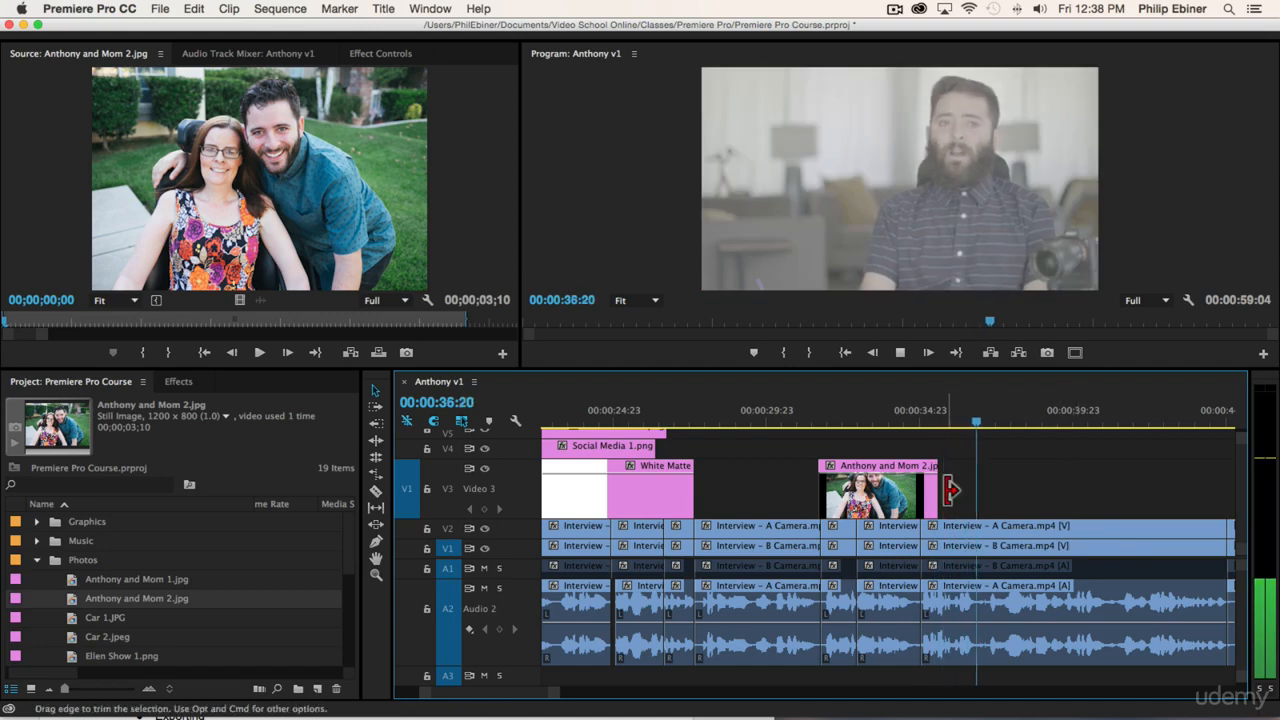
left_click_drag(951, 490, 963, 490)
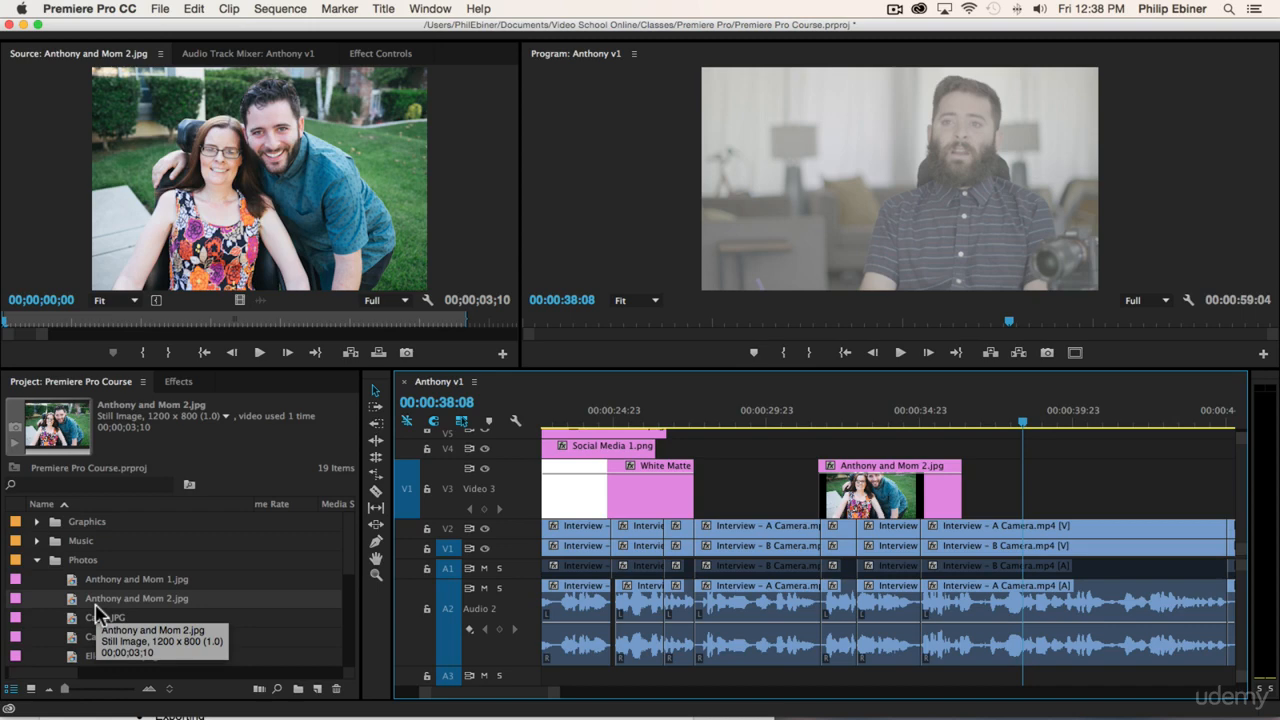
- Preview the two framed-photo clips and Working on Chair.mp4 from the broll bin as candidates for the next cutaway
left_click(37, 560)
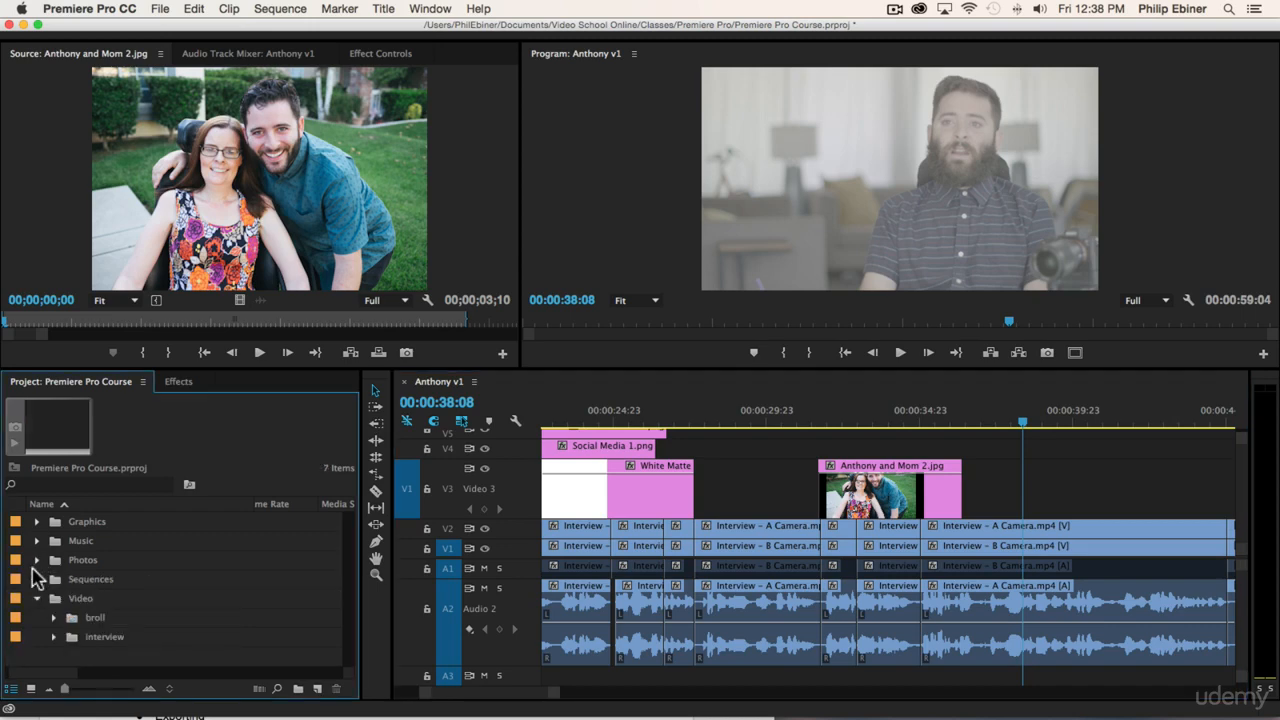
left_click(53, 617)
scroll(200, 575, "down", 3)
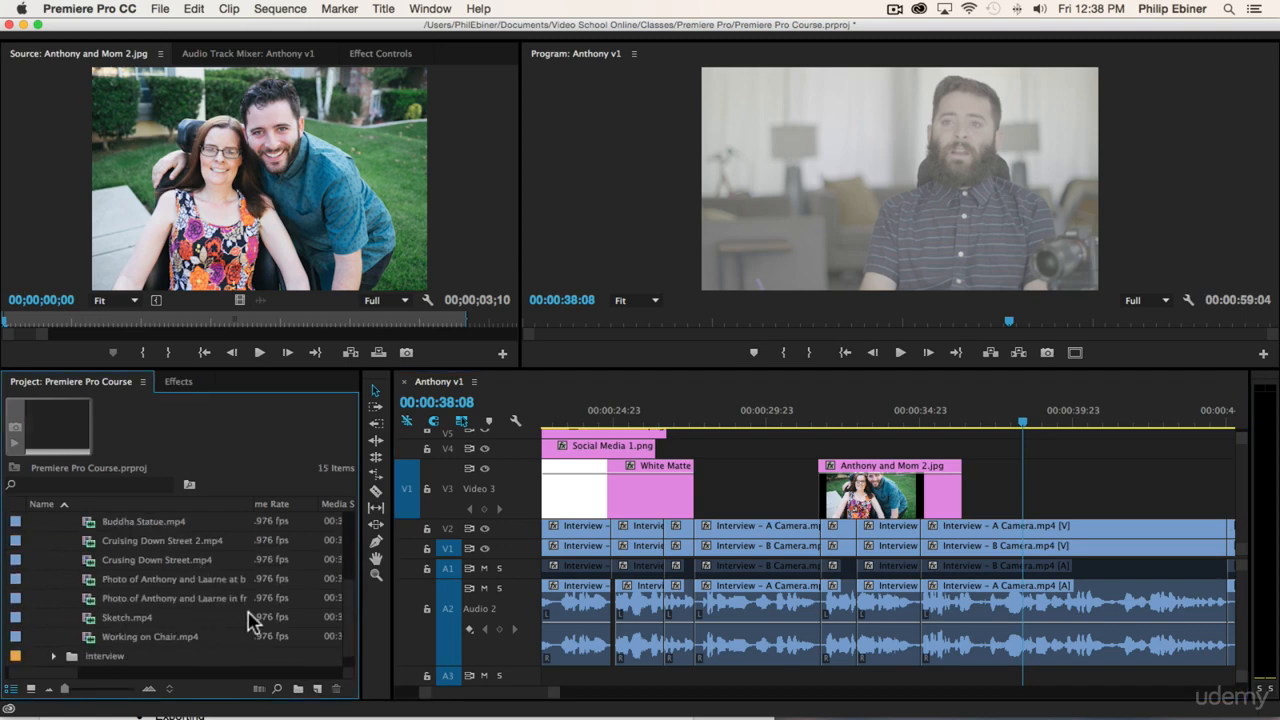
double_click(209, 598)
double_click(211, 580)
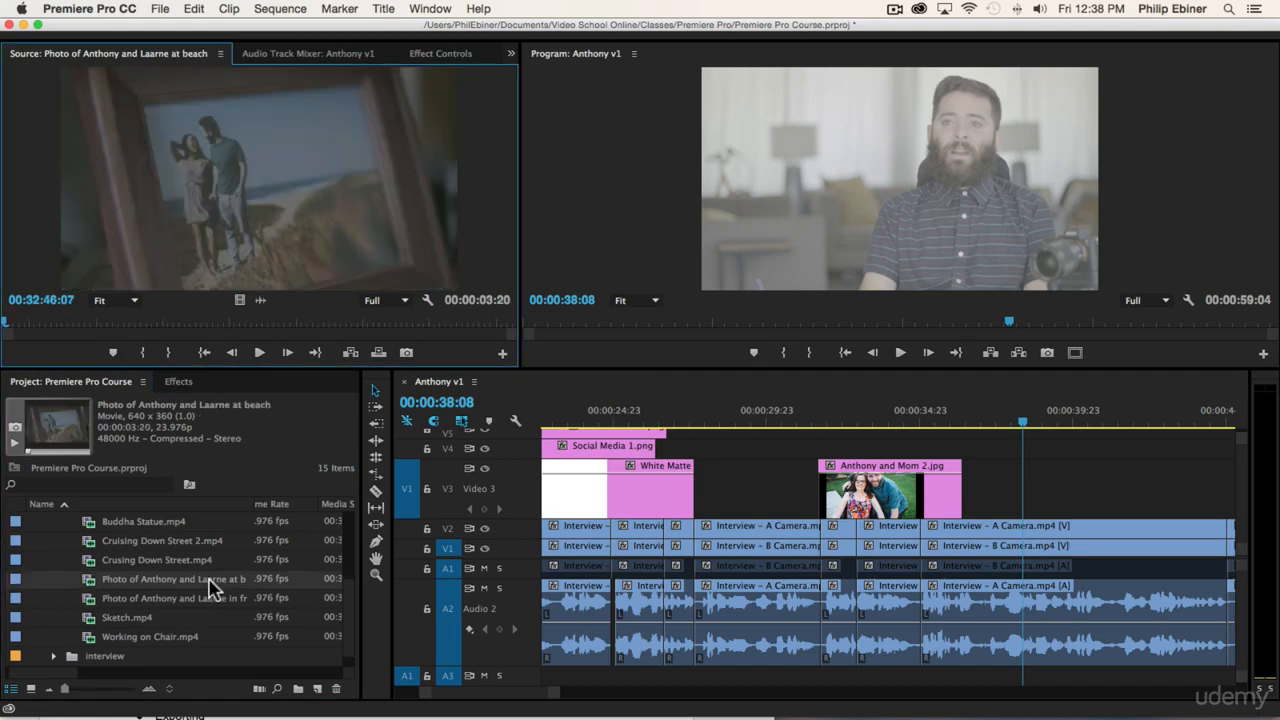
double_click(168, 640)
left_click_drag(100, 325, 170, 330)
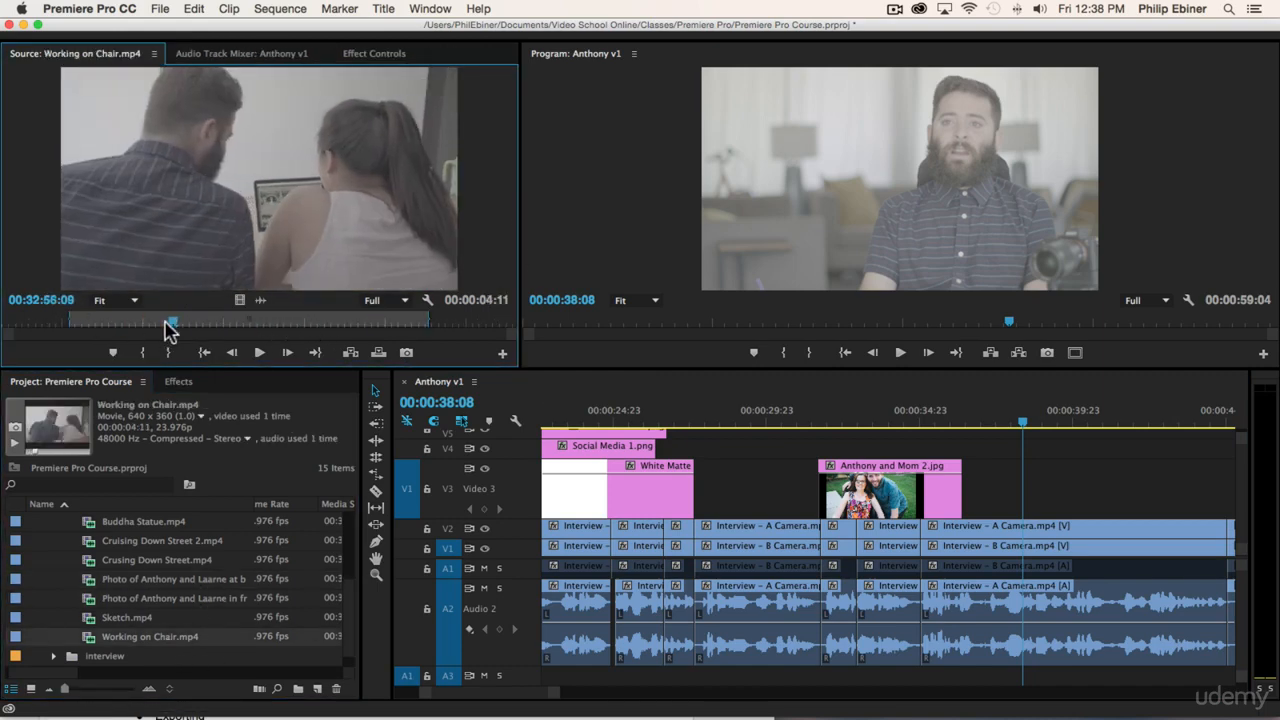
key("space")
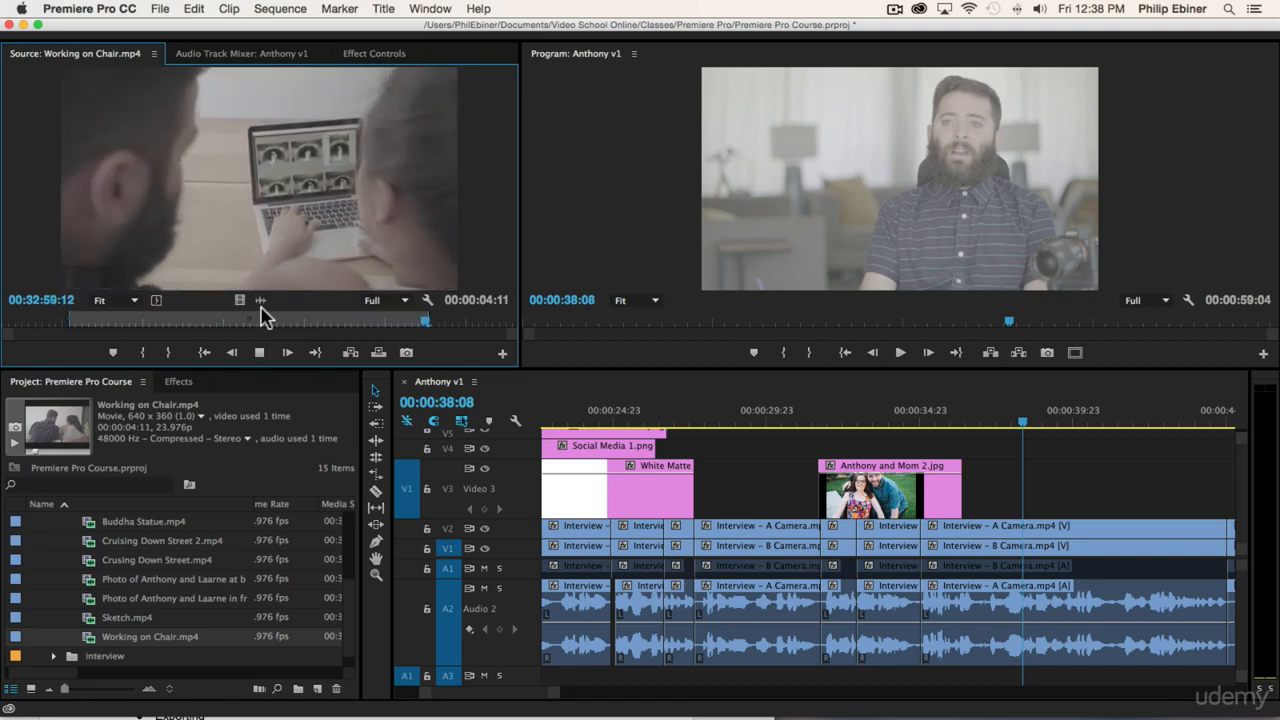
key("space")
- Compare the two framed-photo clips and mark a 00:00:02:18 section of the in-front-of-building clip, starting at 00:32:50:12
double_click(175, 580)
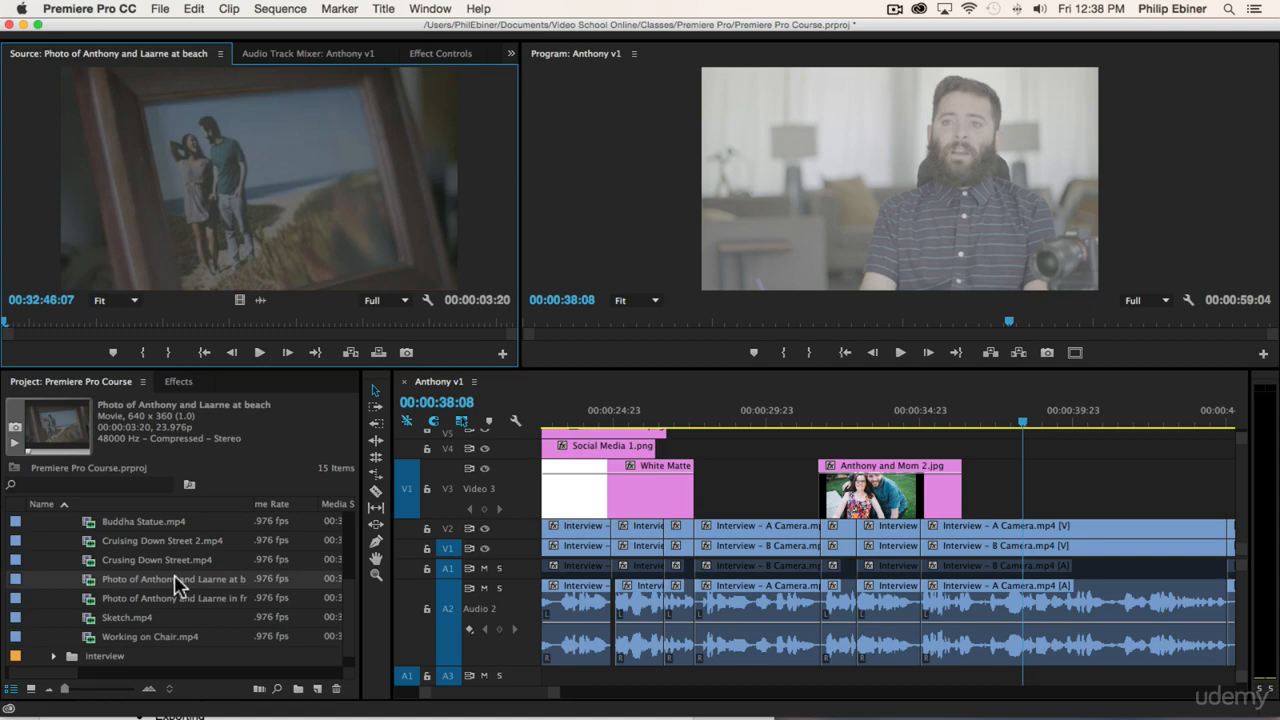
double_click(158, 598)
double_click(170, 580)
double_click(147, 598)
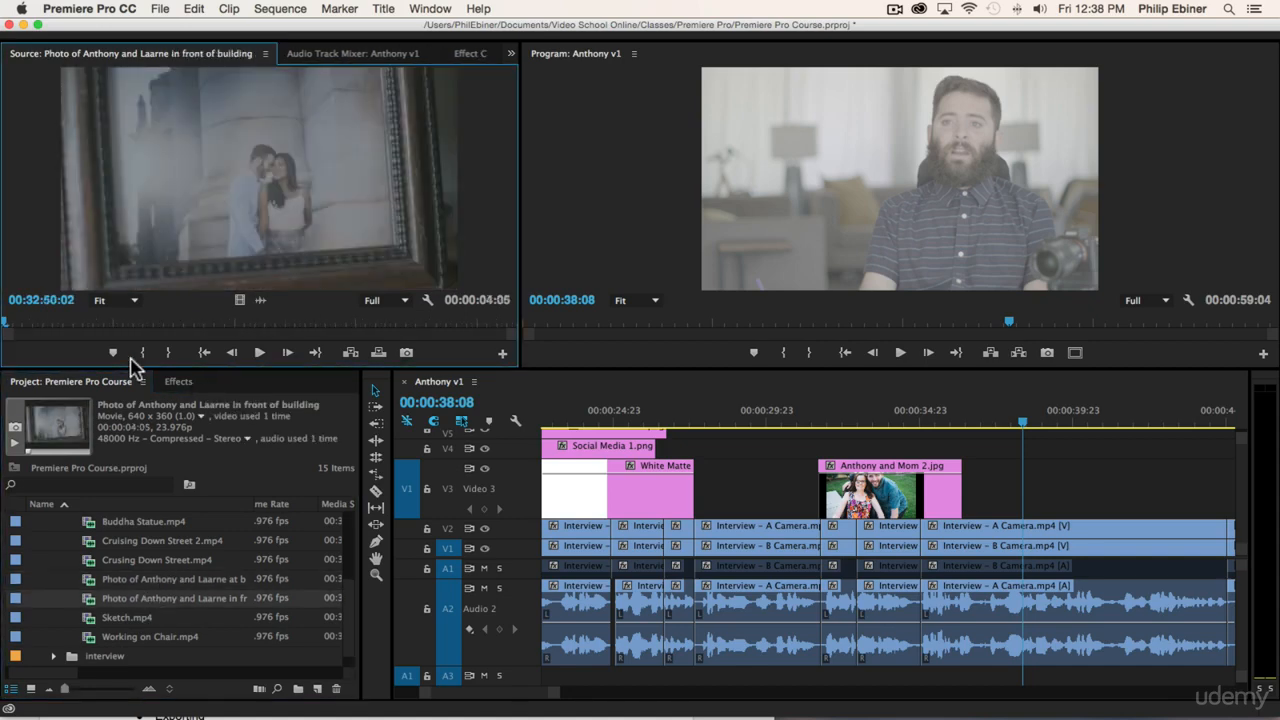
mouse_move(82, 323)
left_mouse_down()
mouse_move(100, 320)
mouse_move(74, 321)
left_mouse_up()
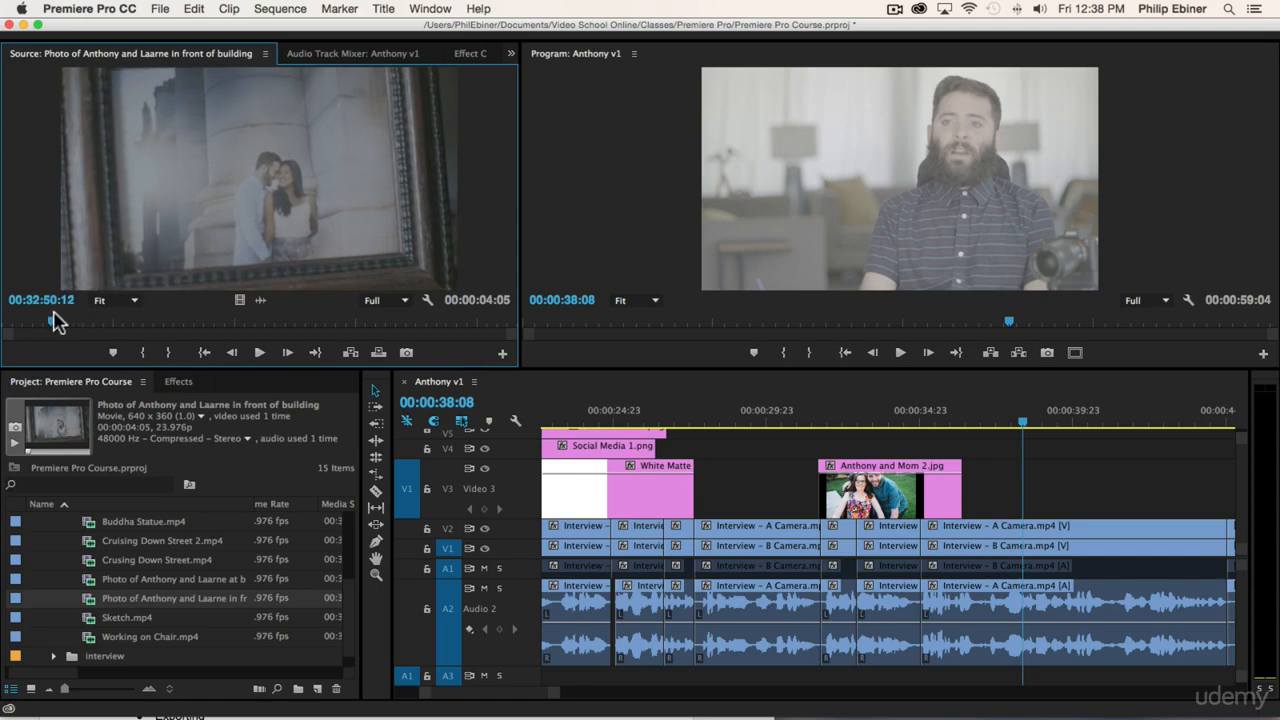
key("i")
key("space")
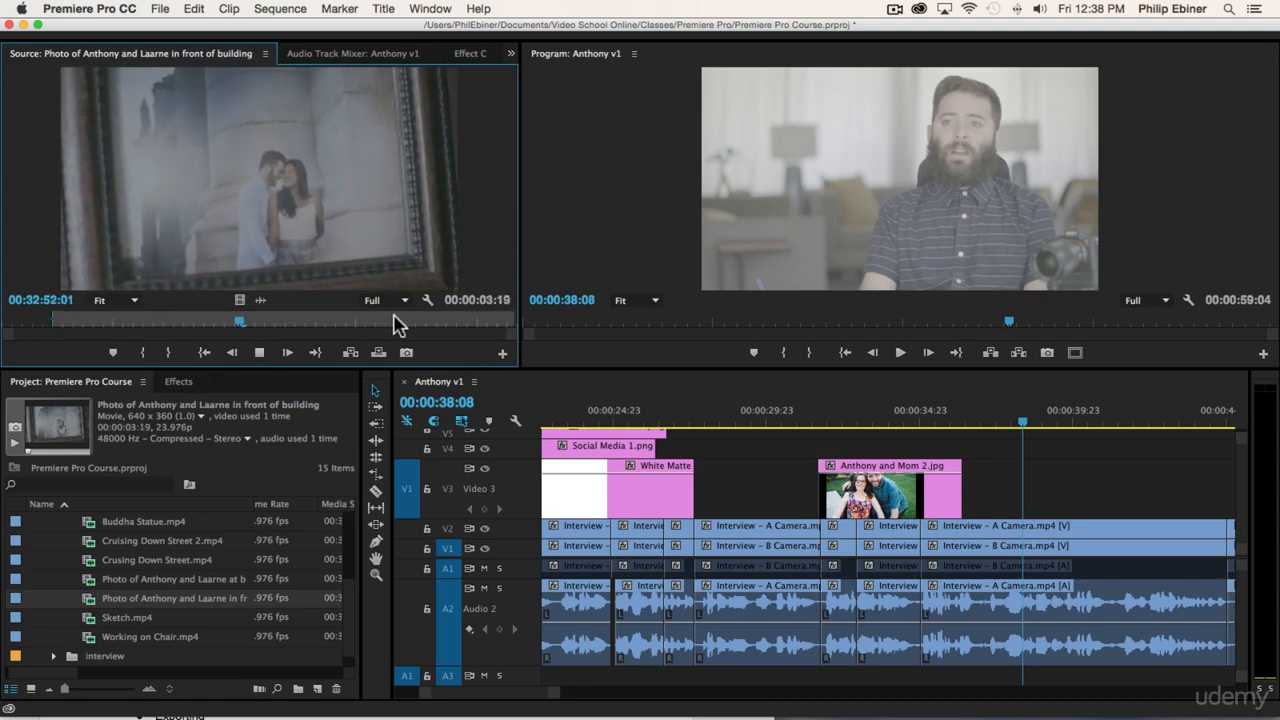
key("o")
key("space")
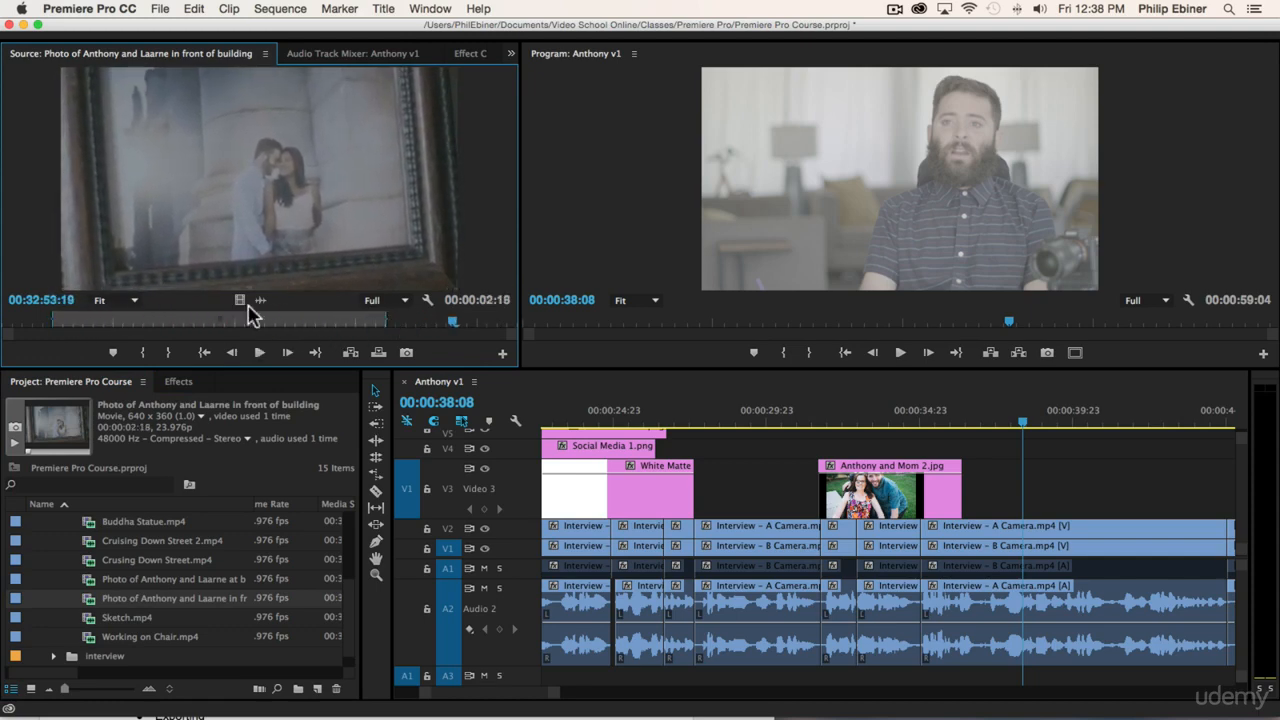
- Place the video of the marked framed-photo section on V3 directly after the mother-and-son photo, and play past it to 00:00:39:10
left_click_drag(246, 308, 985, 495)
left_click(930, 416)
key("space")
scroll(868, 490, "down", 5)
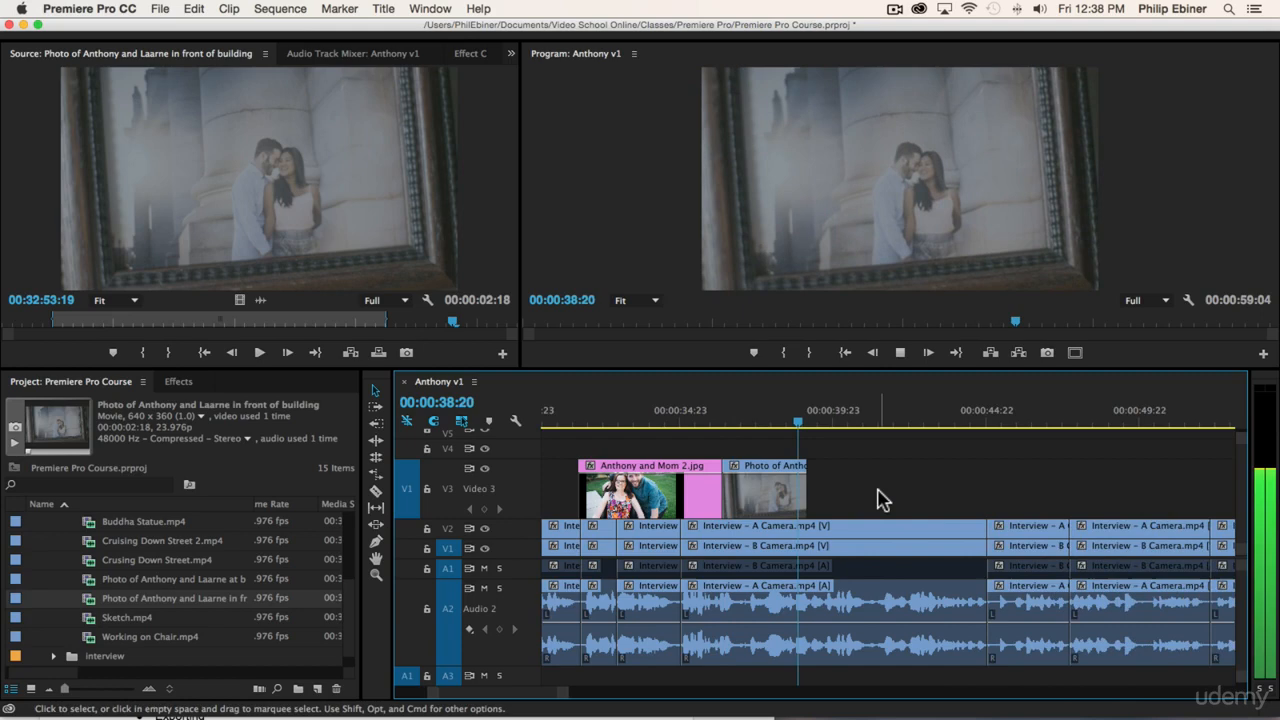
key("space")
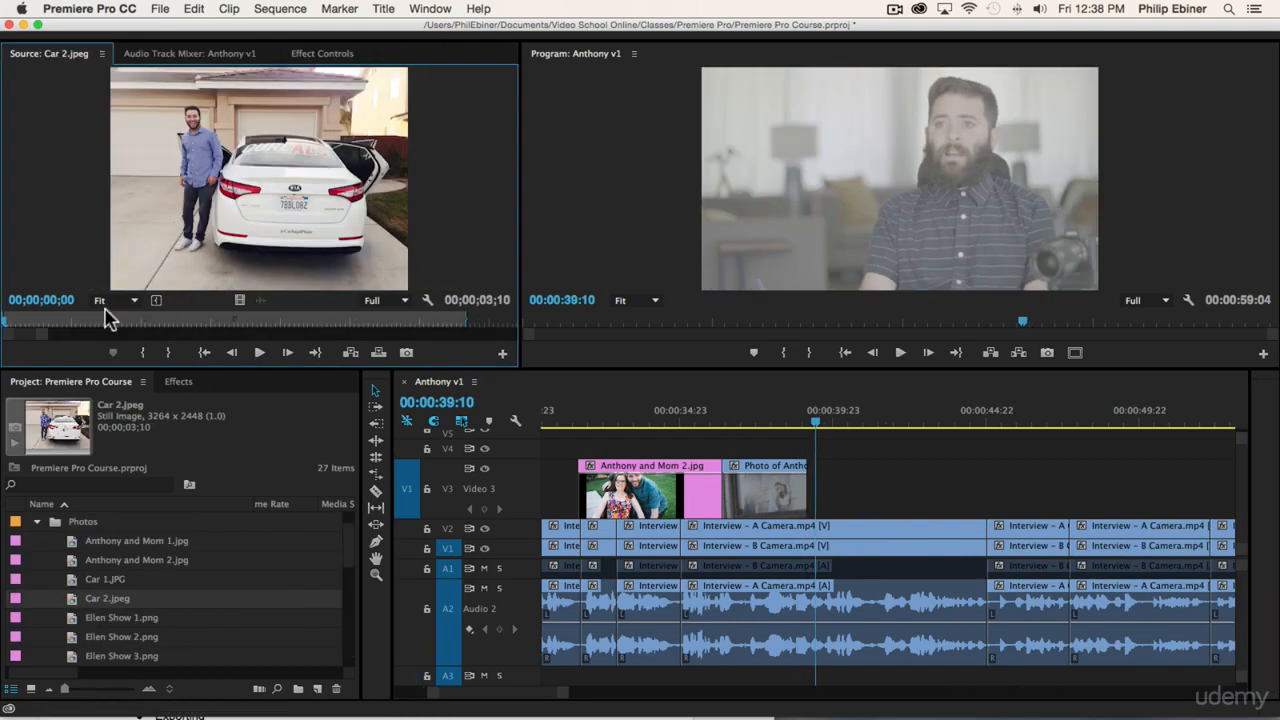
- Shorten Car 2.jpeg to 00:00:02:16 and place it on V3 directly after the mother-and-son photo, with the framed-photo clip moved to about 00:00:41:14
mouse_move(108, 318)
left_mouse_down()
mouse_move(200, 318)
mouse_move(136, 322)
left_mouse_up()
key("i")
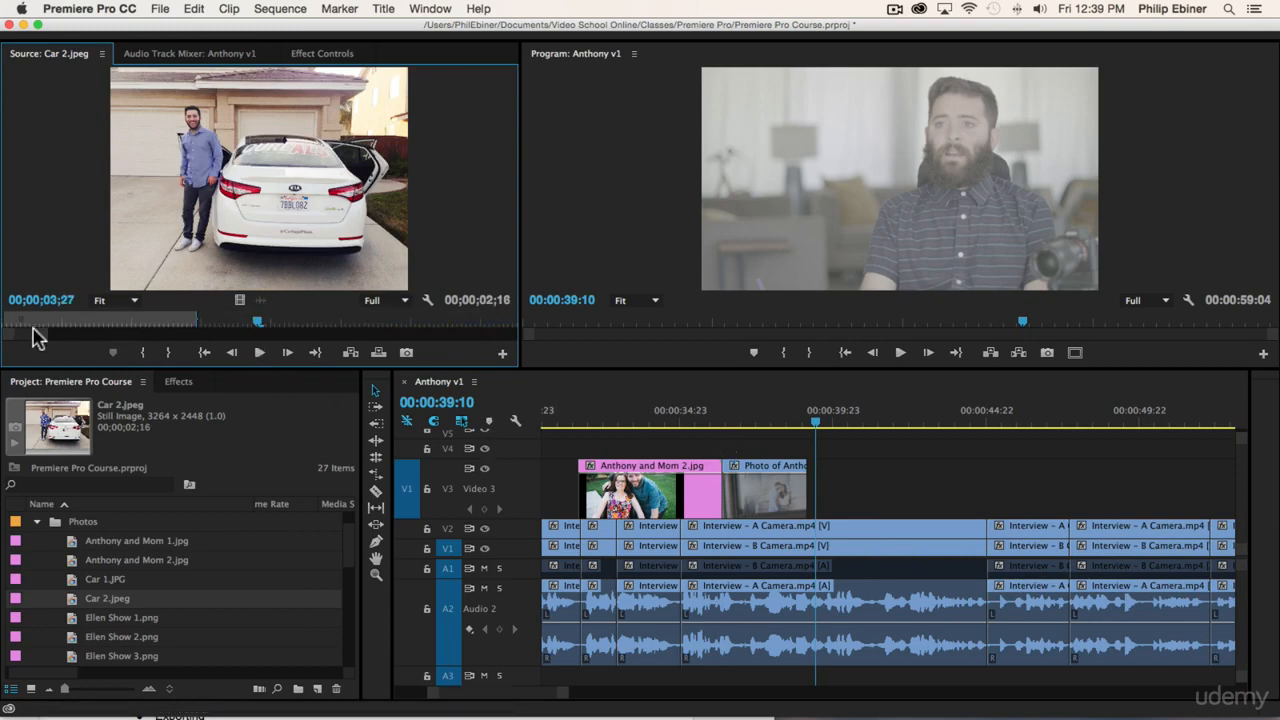
left_click_drag(33, 338, 493, 347)
left_click_drag(238, 302, 771, 499)
- Extend the mother-and-son photo to about 00:00:36:23 and Car 2.jpeg up to the framed-photo clip, which ends at the interview cut, and play the section
left_click(706, 410)
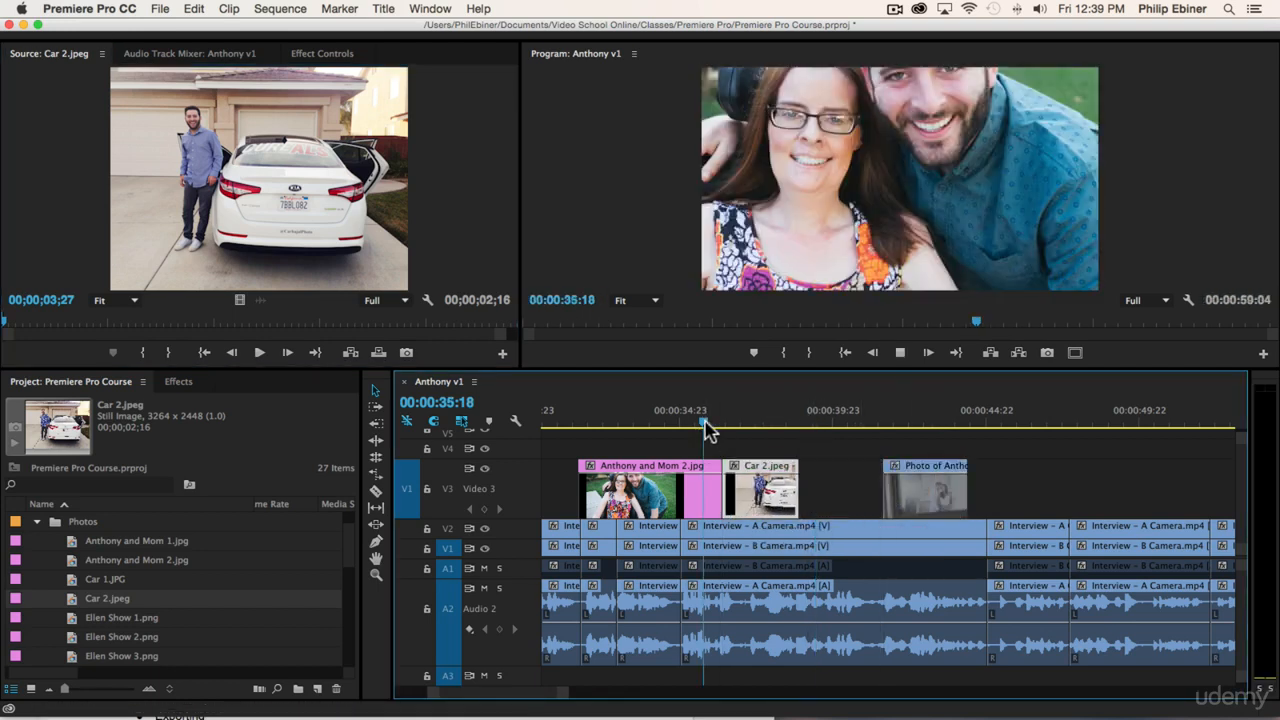
key("space")
mouse_move(797, 492)
left_mouse_down()
mouse_move(931, 499)
mouse_move(817, 497)
left_mouse_up()
key("space")
left_click_drag(712, 491, 734, 491)
left_click(703, 415)
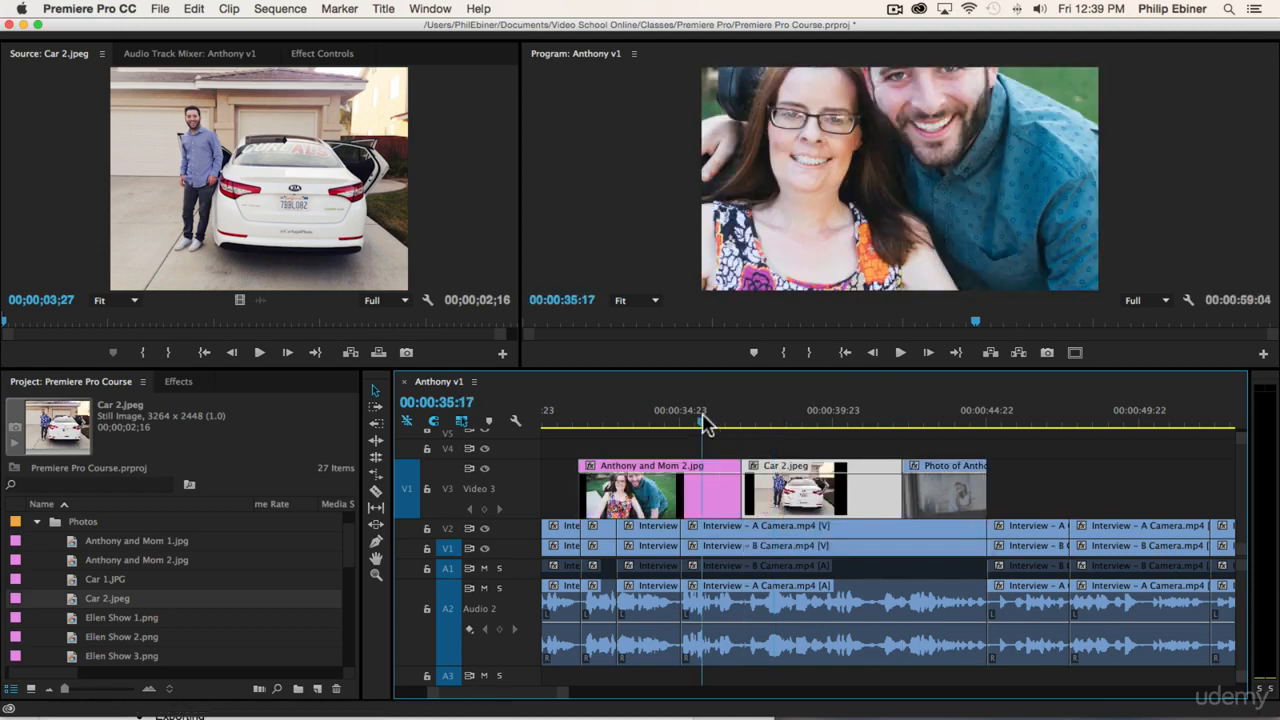
key("space")
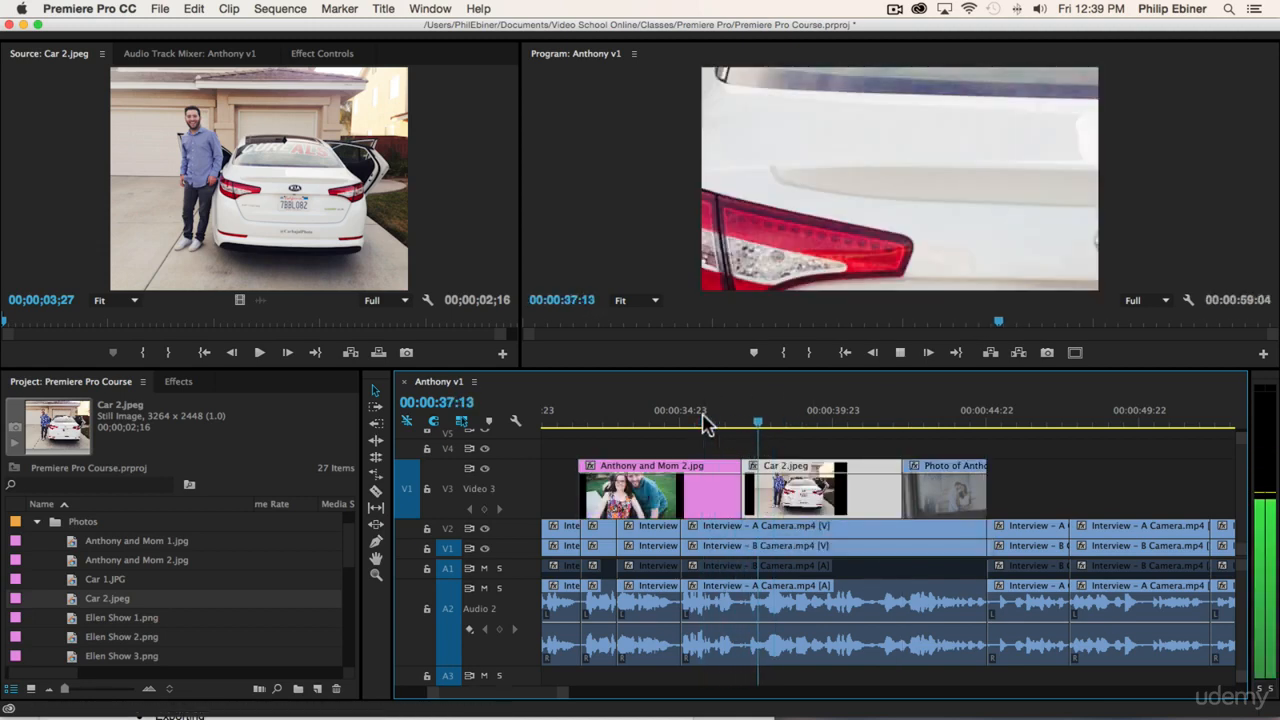
key("space")
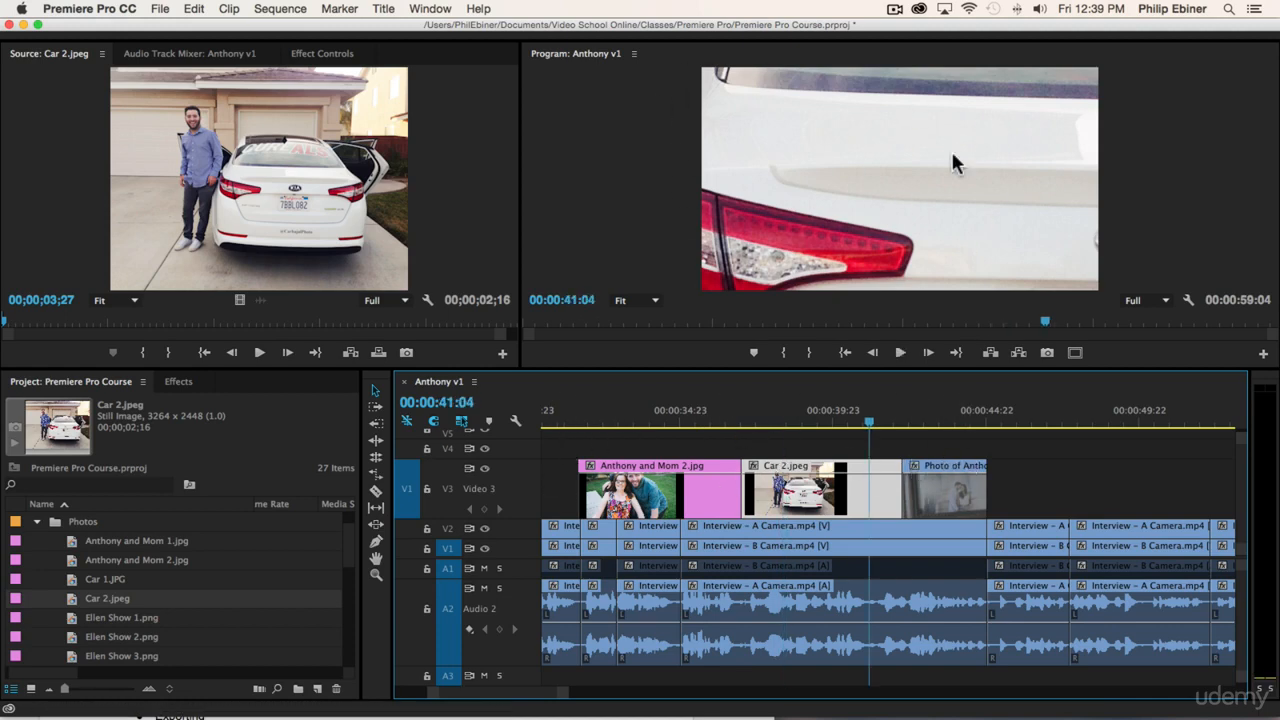
- Play the interview on to 00:00:47:08 and return to 00:00:46:08 to find where the next b-roll belongs
left_click(1070, 508)
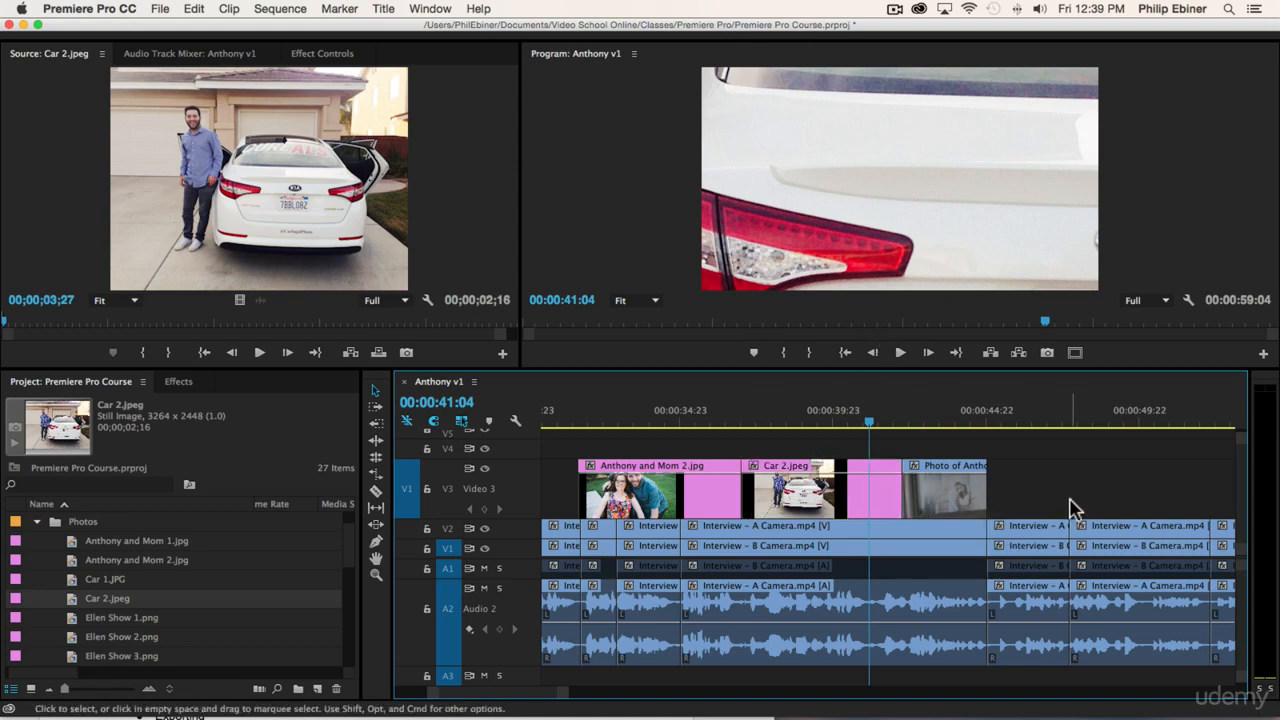
key("minus")
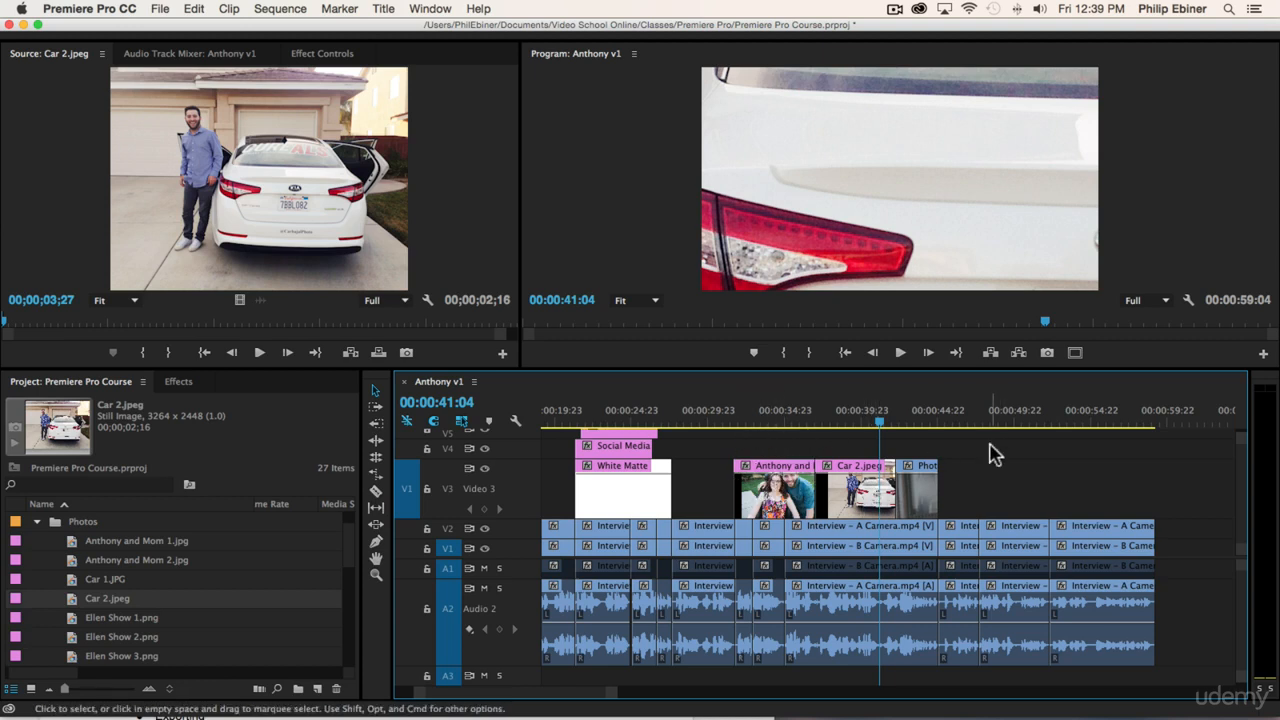
key("space")
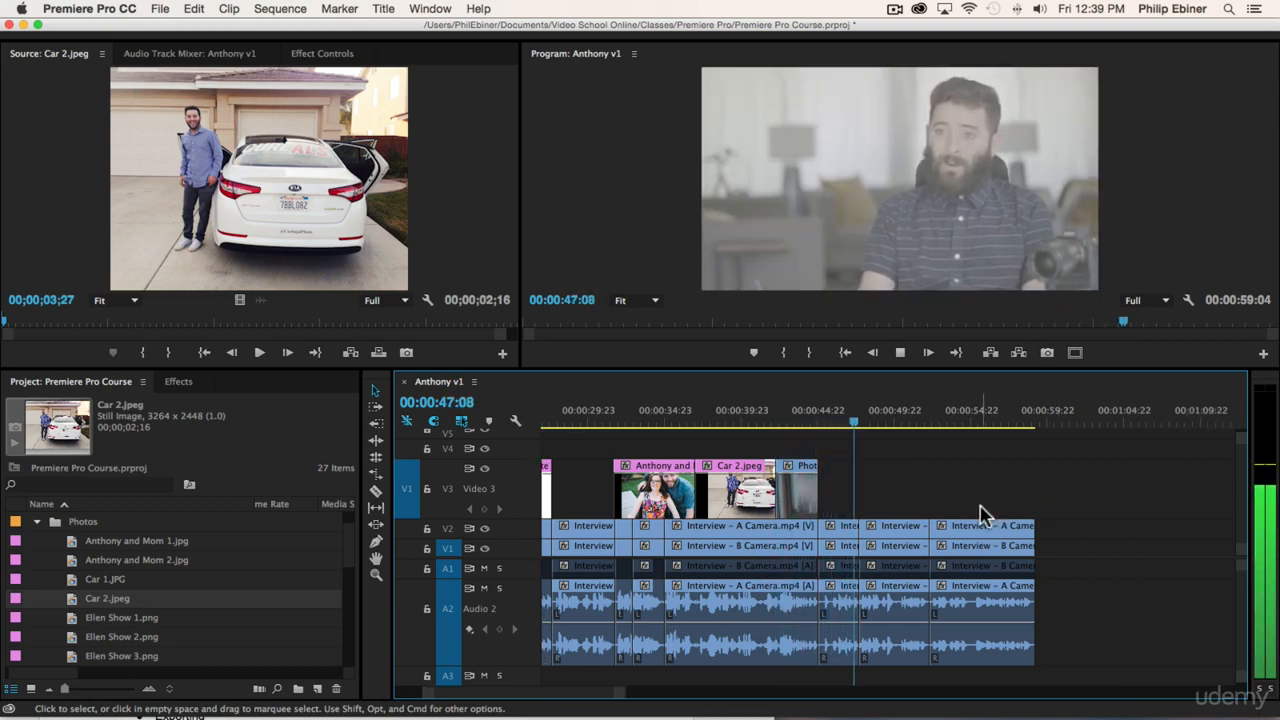
key("space")
left_click(839, 420)
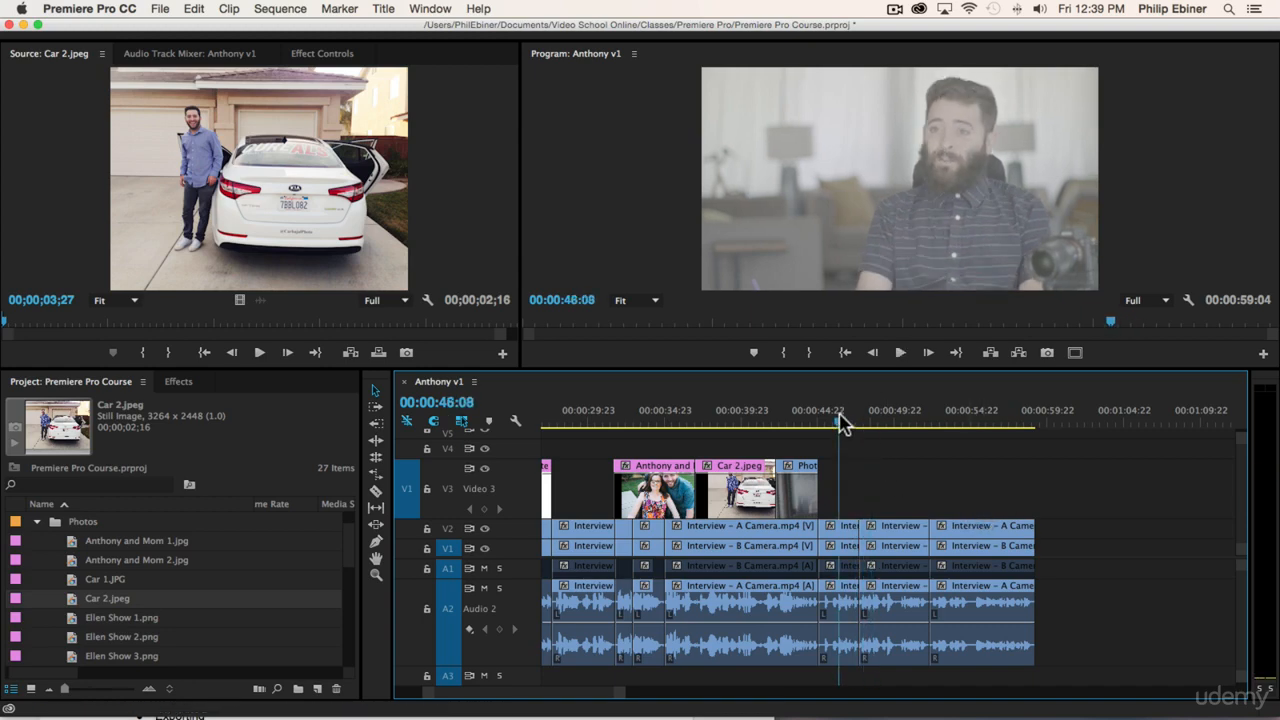
- Mark a 00:00:06:07 section of Crusing Down Street.mp4 and place its video on V3 at 00:00:47:17
left_click(37, 521)
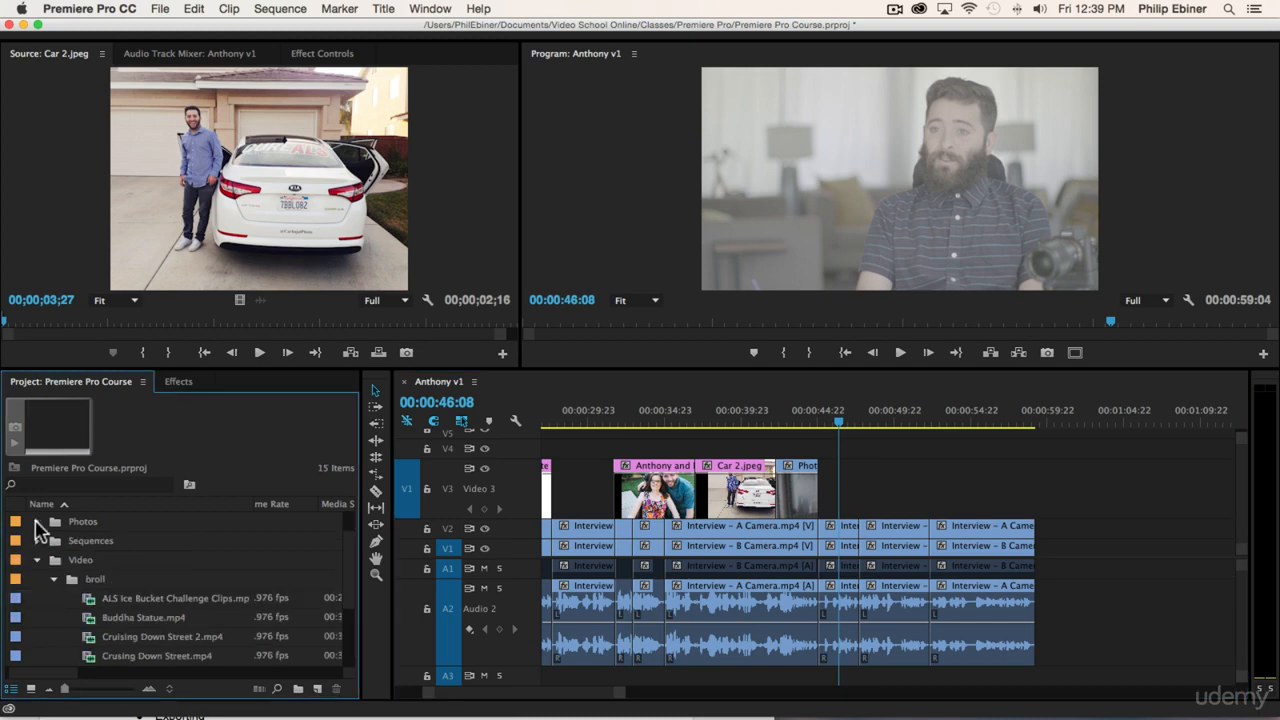
scroll(150, 595, "down", 3)
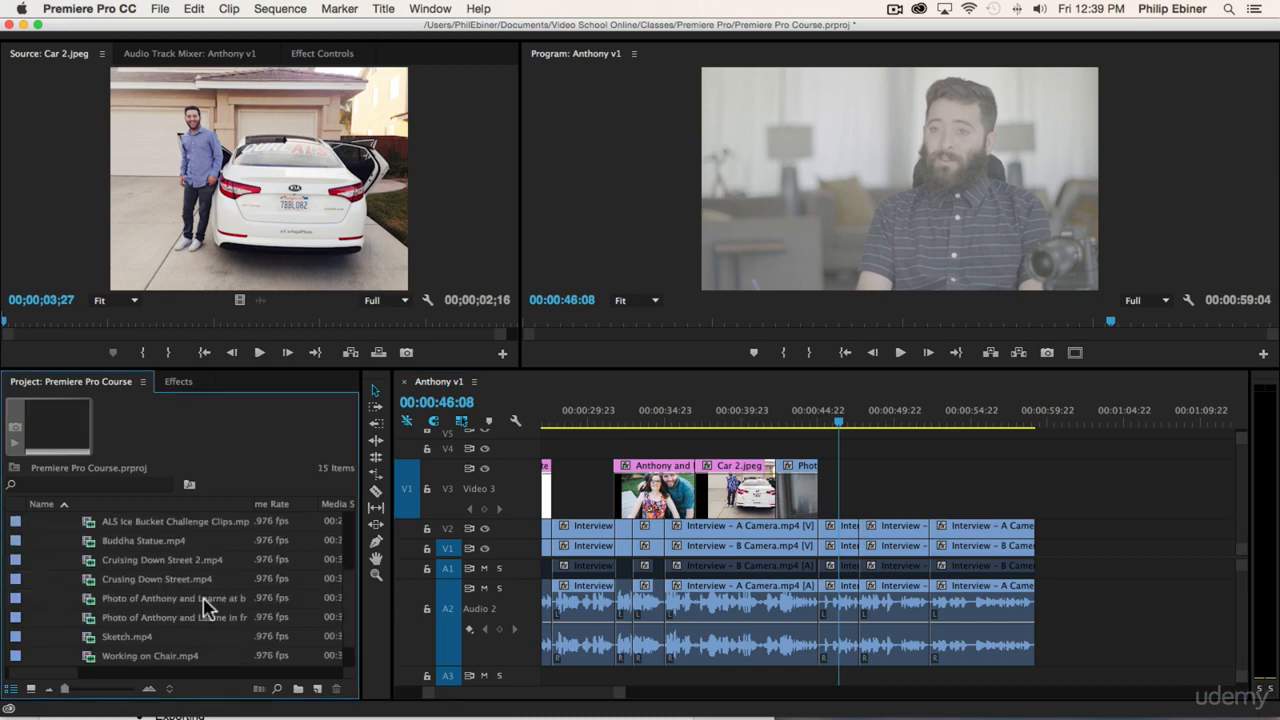
double_click(172, 582)
left_click_drag(40, 324, 106, 323)
key("space")
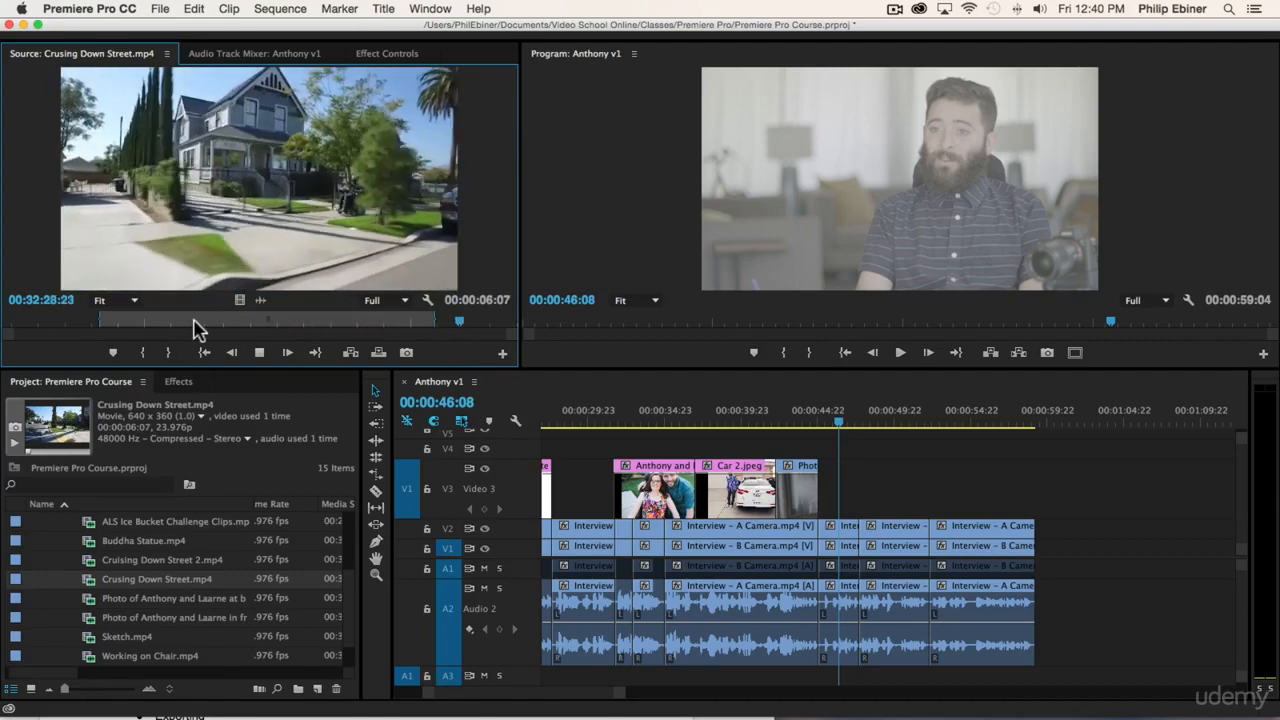
left_click_drag(240, 300, 851, 516)
- Mark a section of Cruising Down Street 2.mp4 and place its video on V3 at 00:00:54:00, directly after the first street clip
double_click(142, 560)
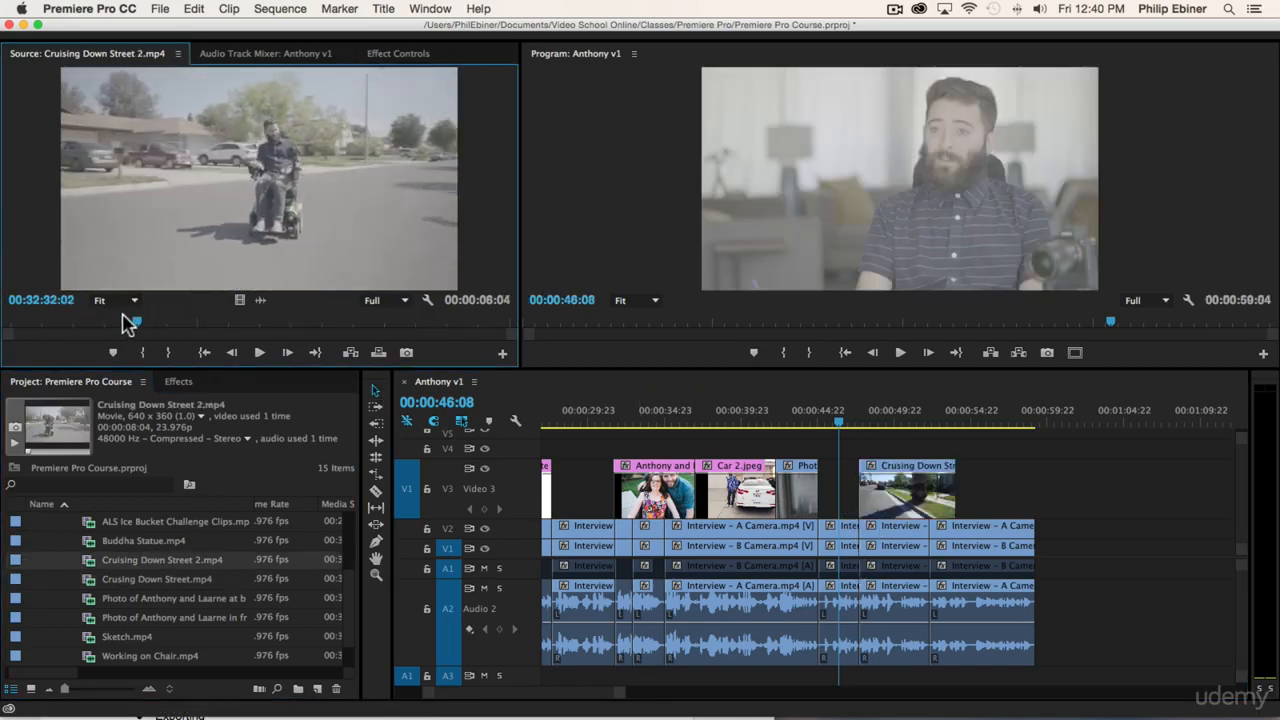
key("i")
key("space")
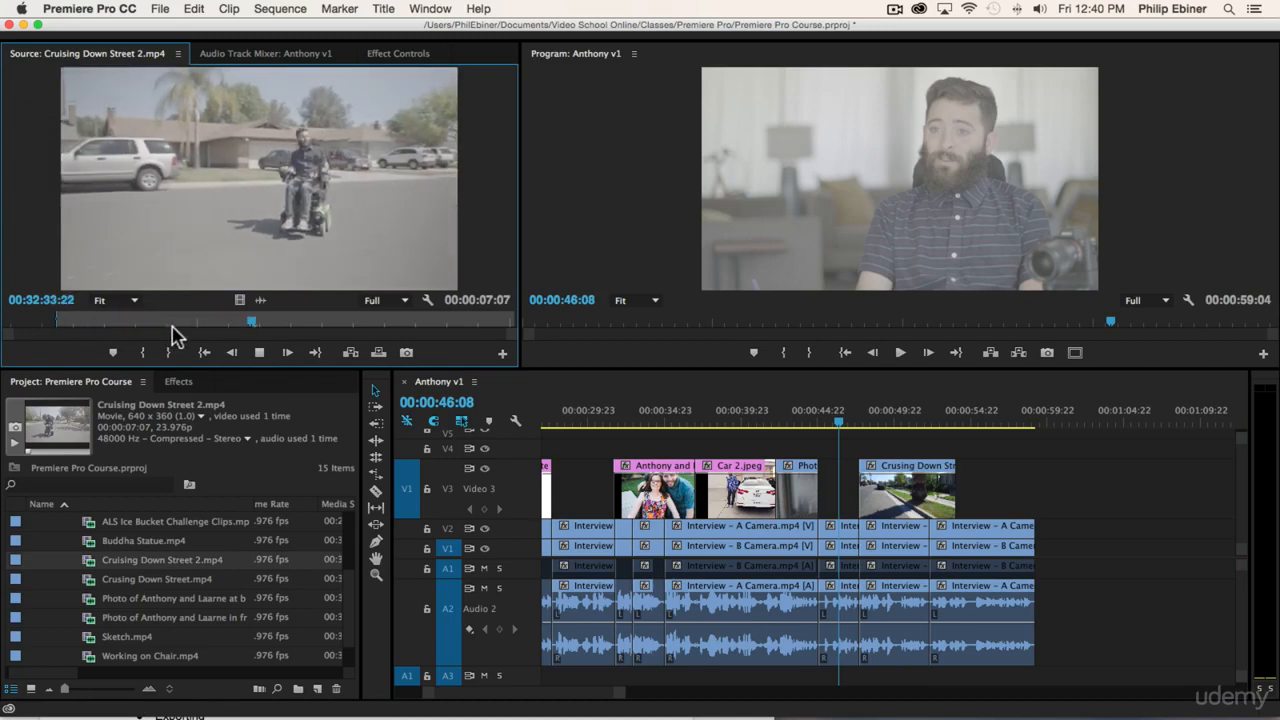
key("o")
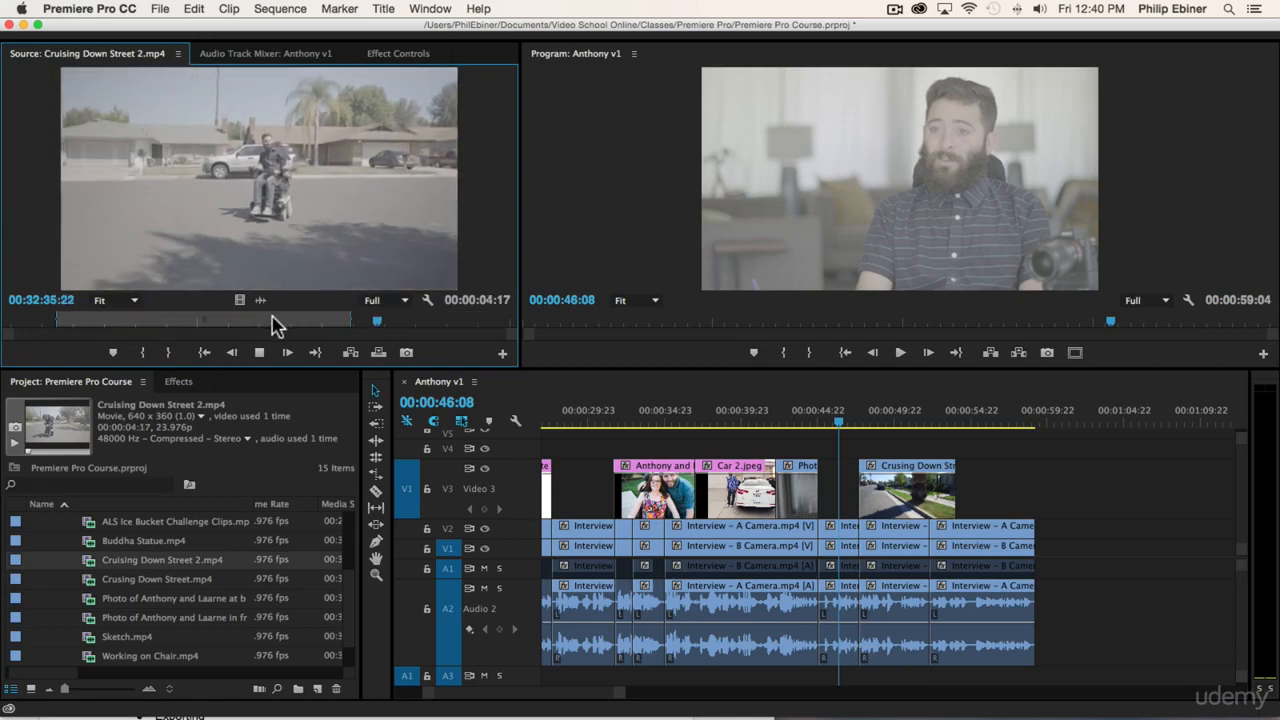
left_click_drag(236, 302, 1055, 490)
- Play the first street clip against the interview audio and scrub on to the interview cut at 00:00:52:05
key("space")
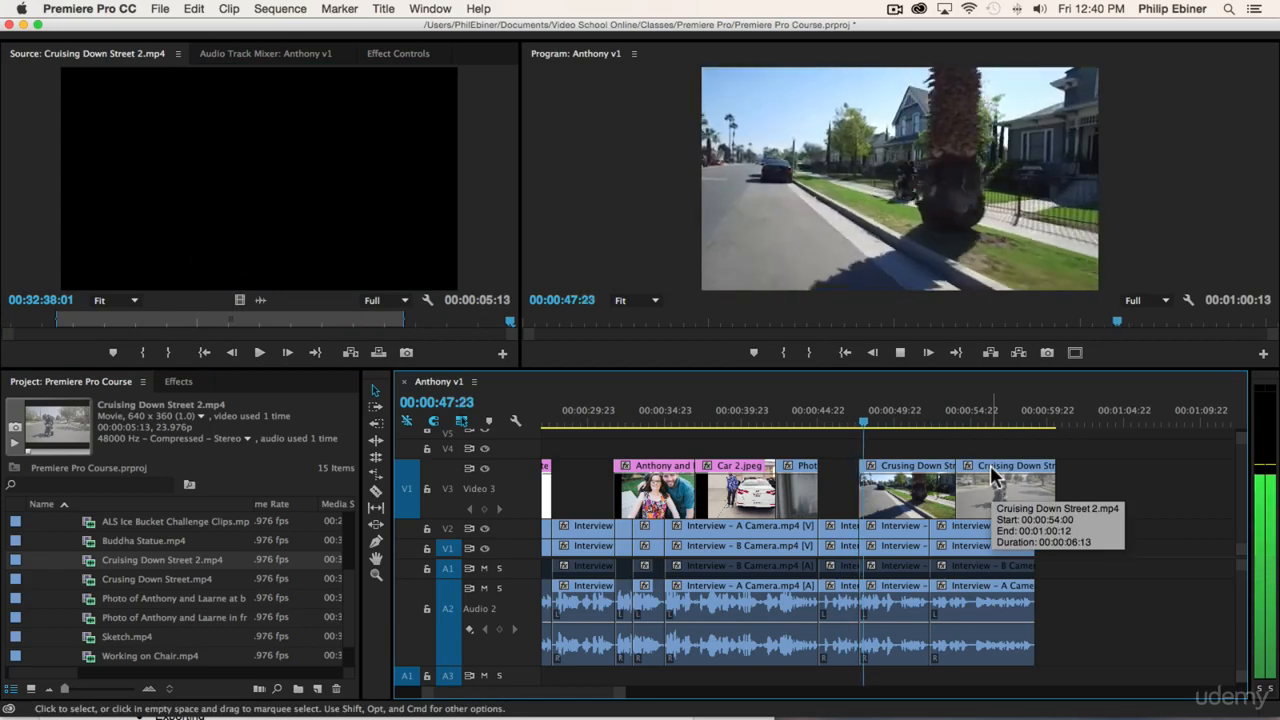
key("space")
mouse_move(903, 412)
left_mouse_down()
mouse_move(1020, 412)
mouse_move(928, 412)
left_mouse_up()
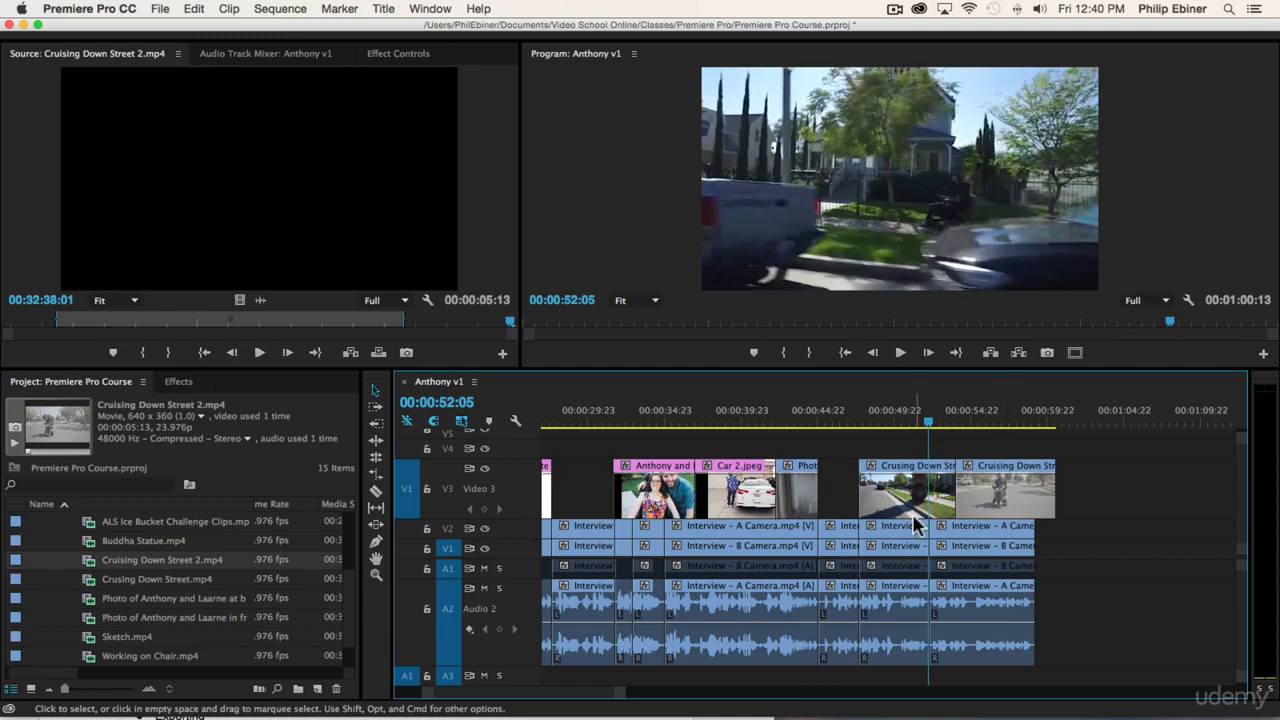
- Review the b-roll across the whole sequence, from the ice bucket footage through the social media images and photos to the second street clip
key("minus")
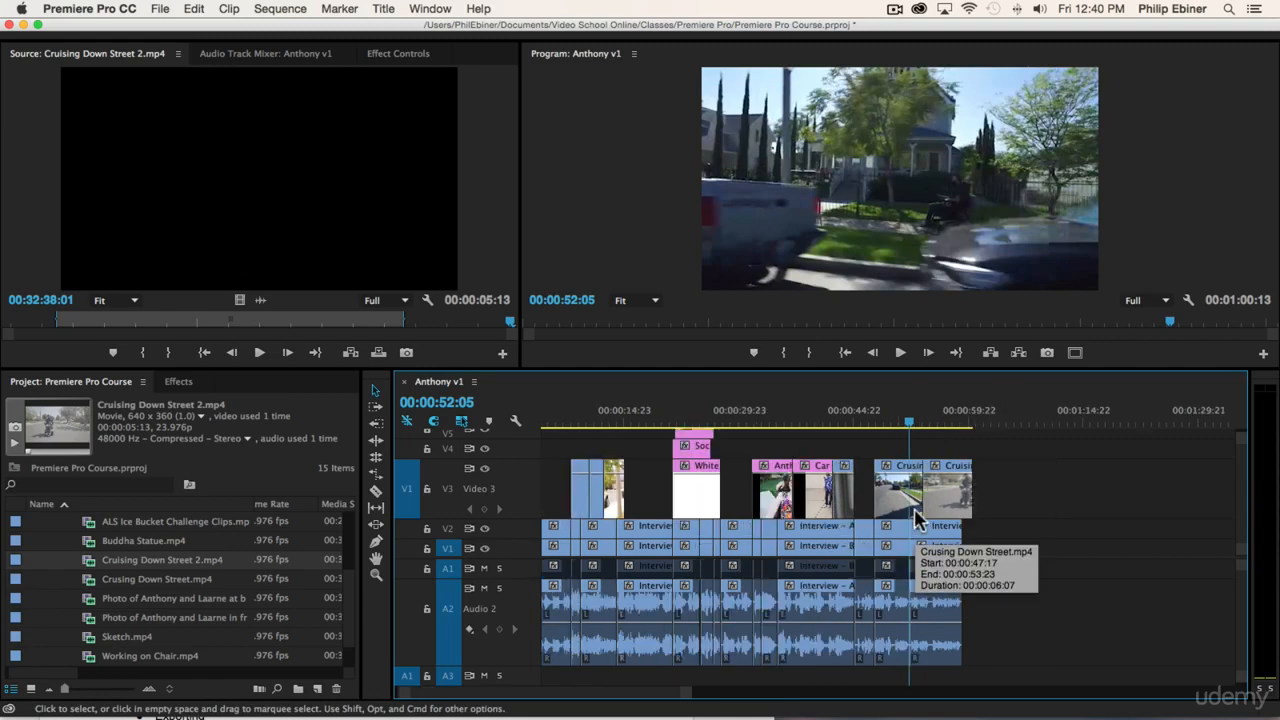
scroll(1006, 489, "up", 2)
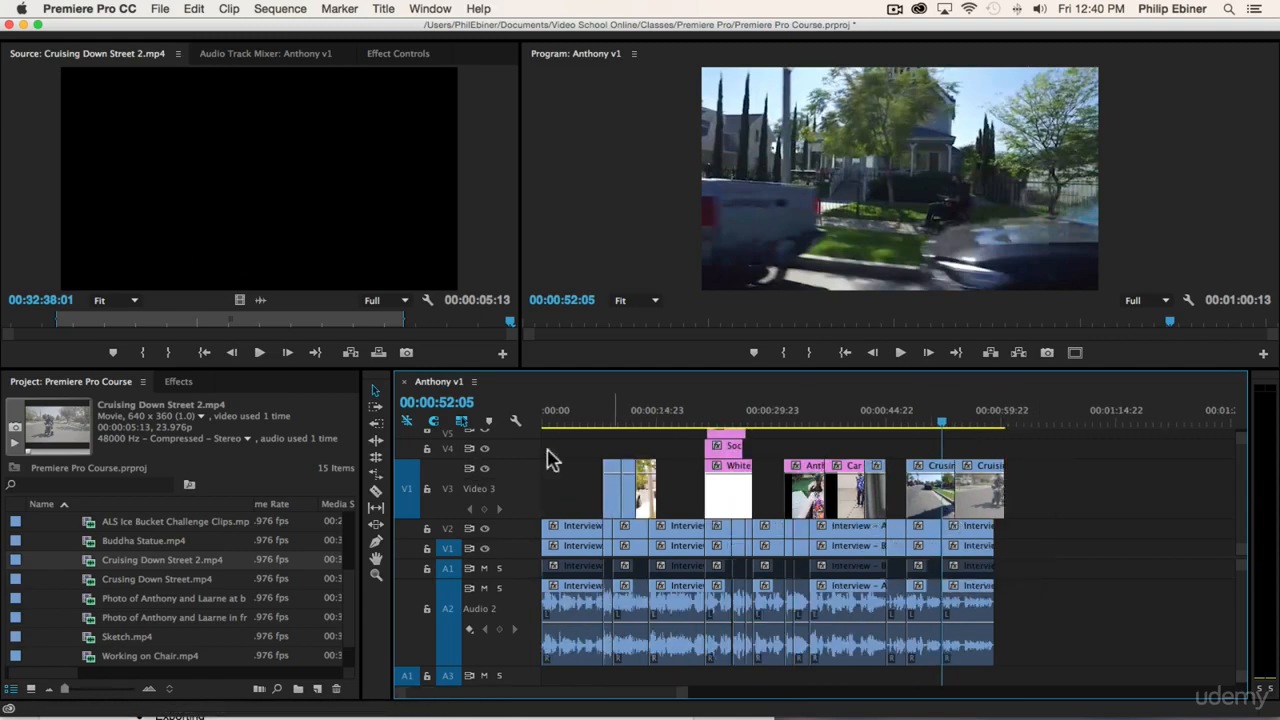
left_click(613, 423)
left_click_drag(610, 414, 962, 420)
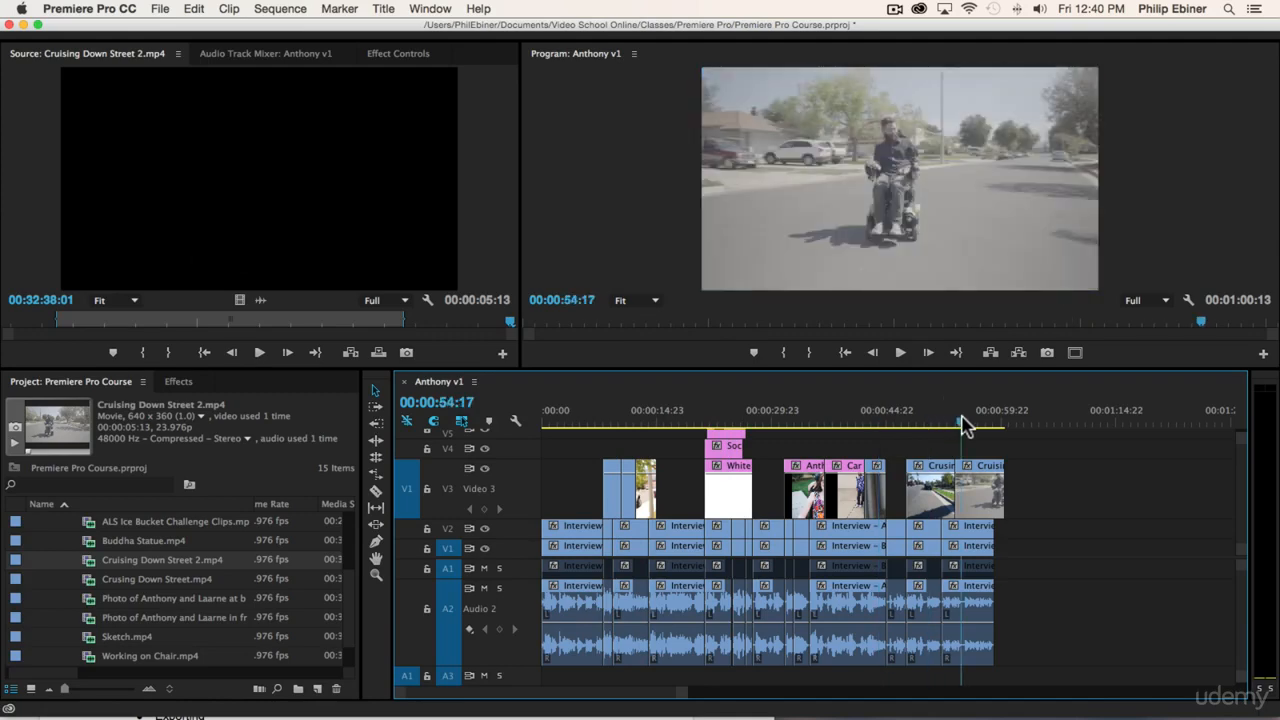
left_click(612, 422)
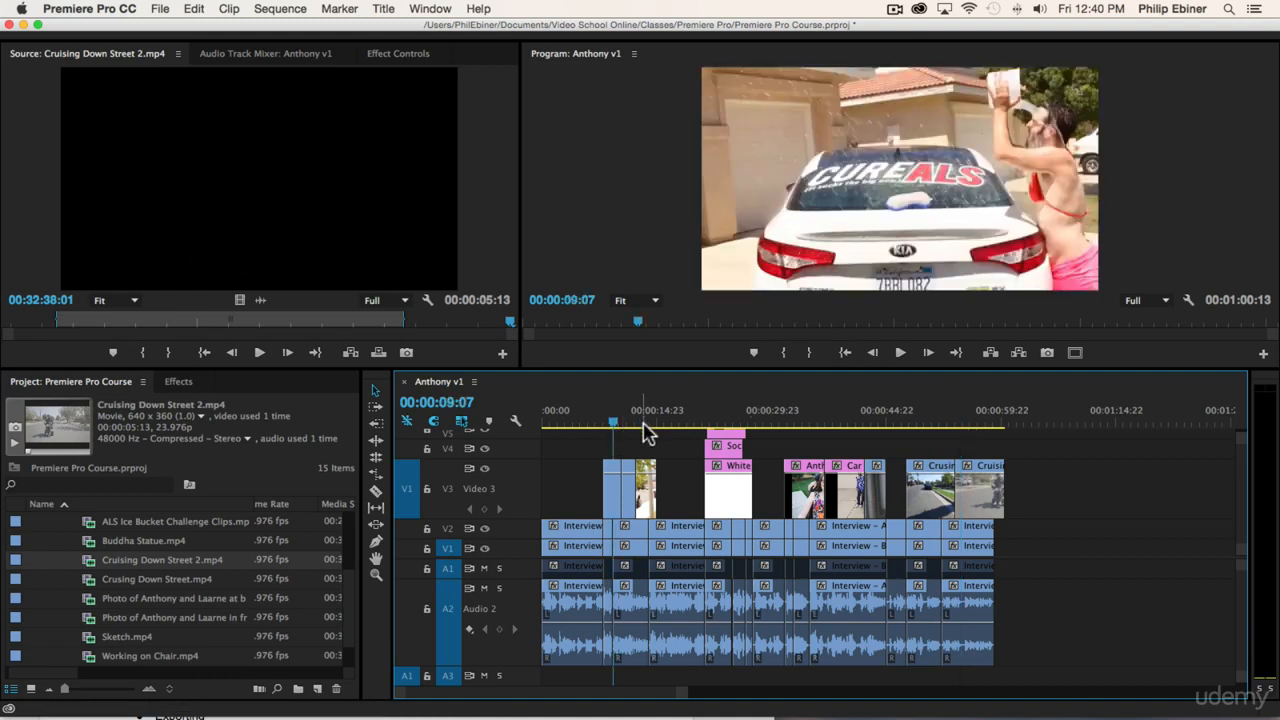
left_click(738, 421)
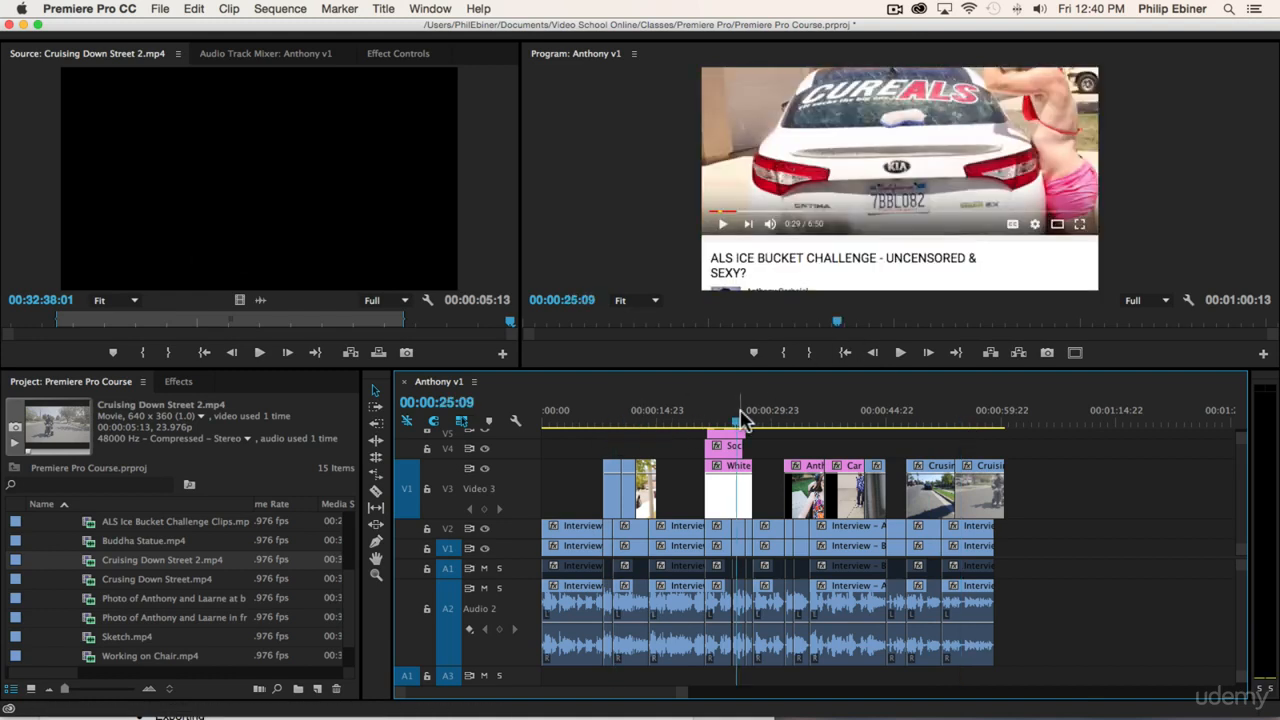
left_click(814, 423)
left_click(841, 424)
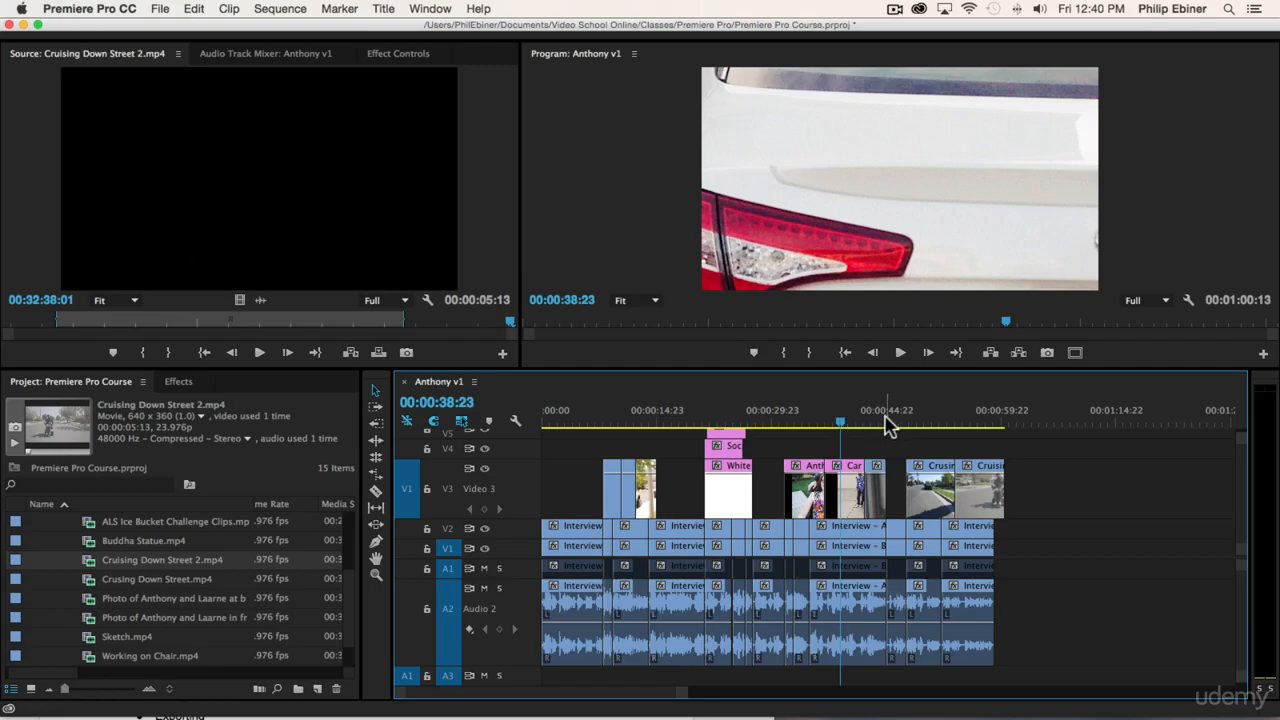